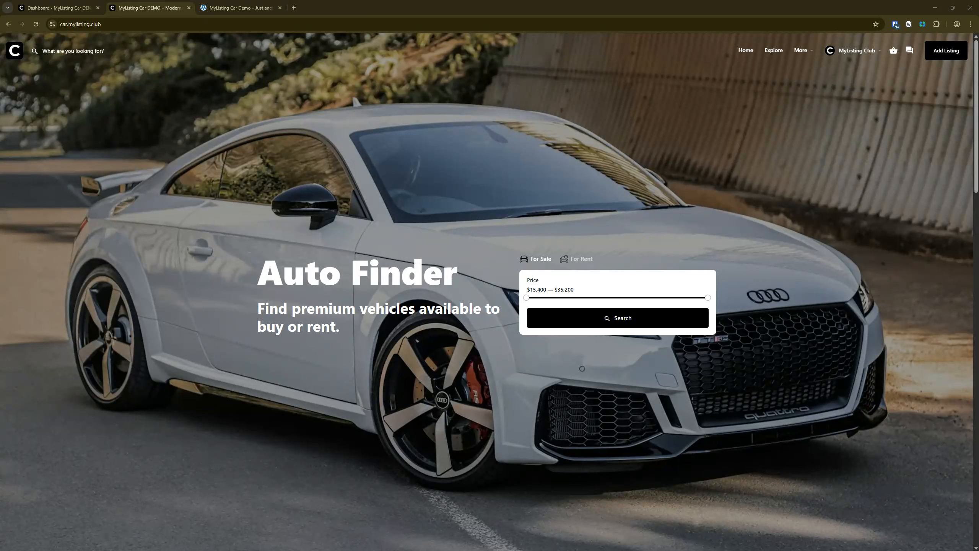
- Run the For Sale search on the MyListing Club car demo and compare its homepage with the original MyCar theme demo
left_click(524, 269)
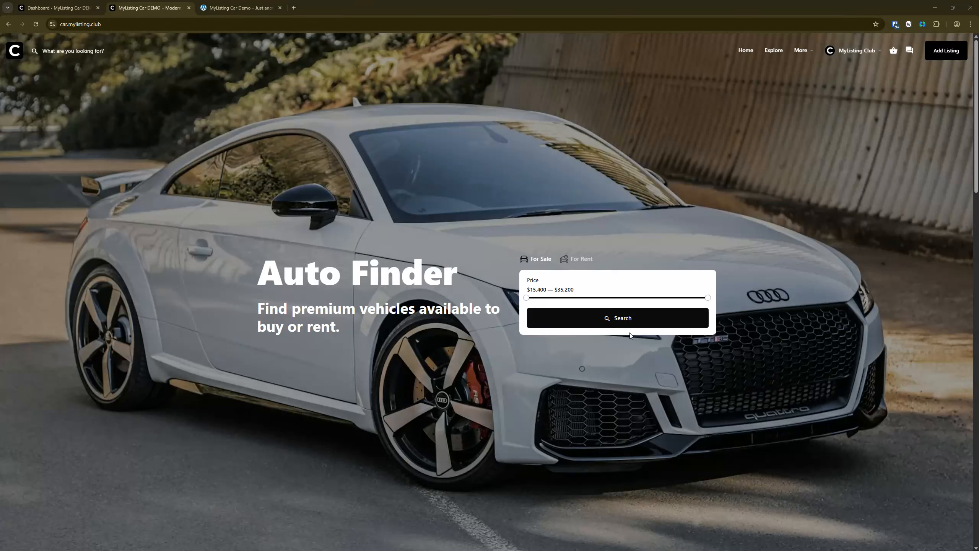
left_click(632, 318)
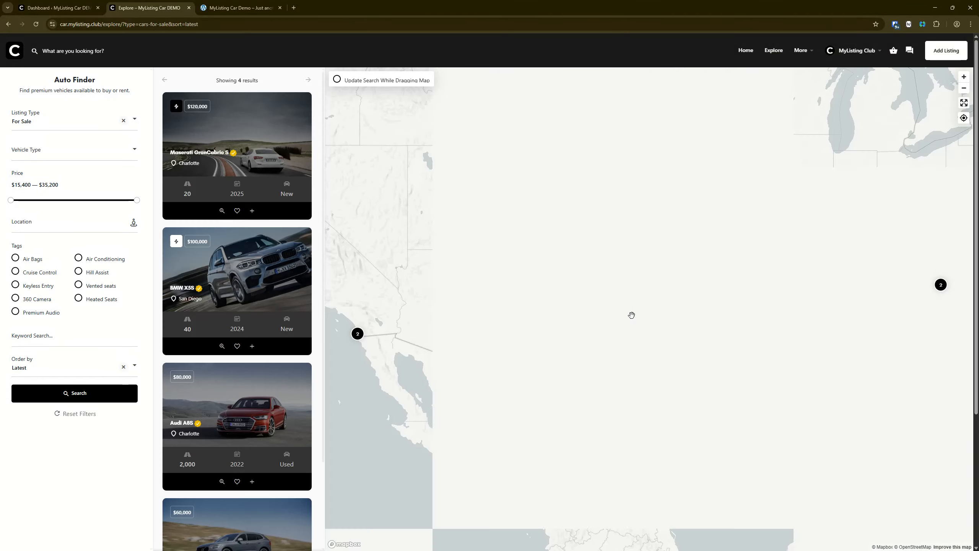
key("ctrl+Tab")
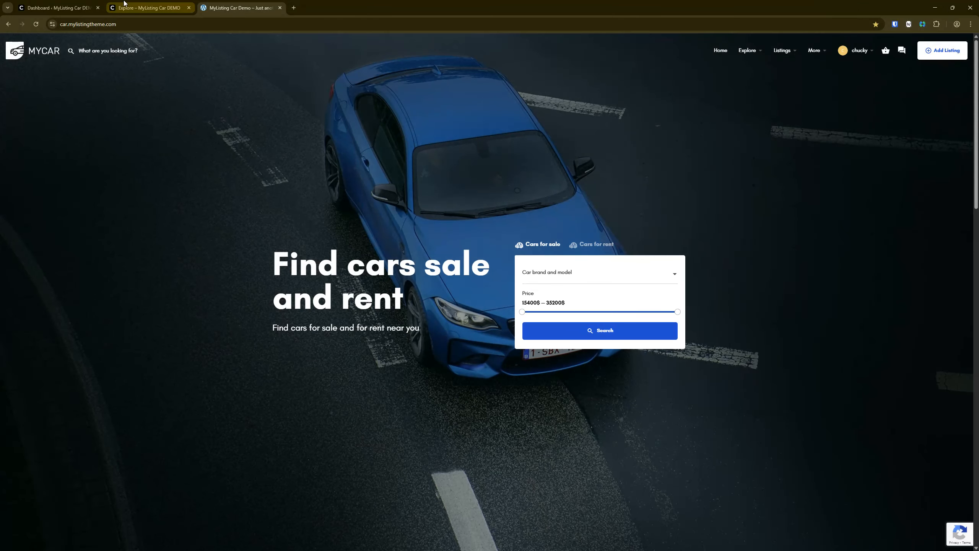
left_click(144, 7)
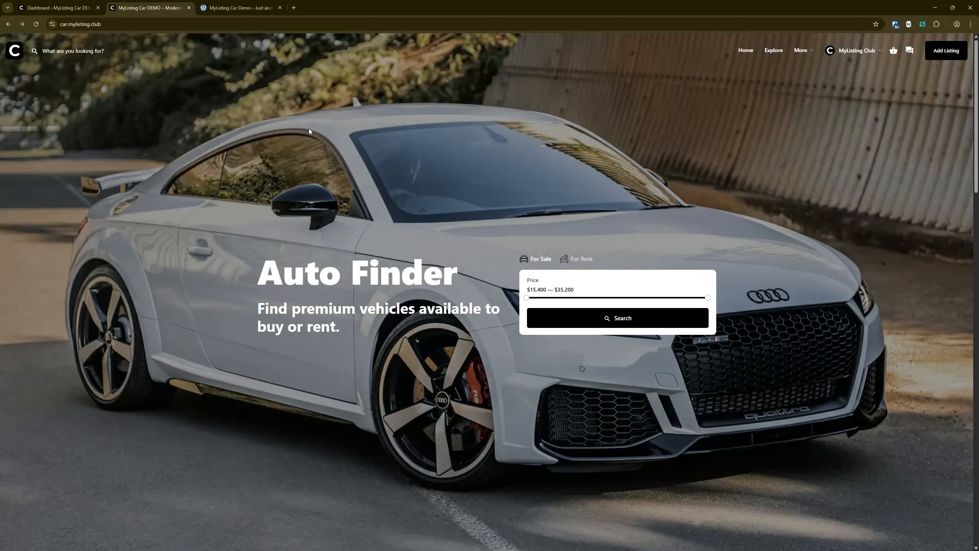
left_click(264, 4)
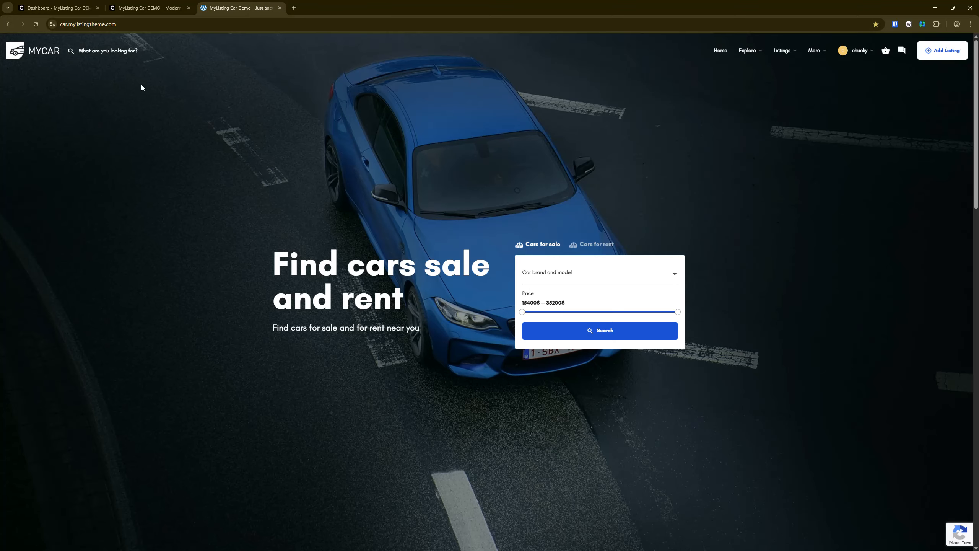
left_click(146, 7)
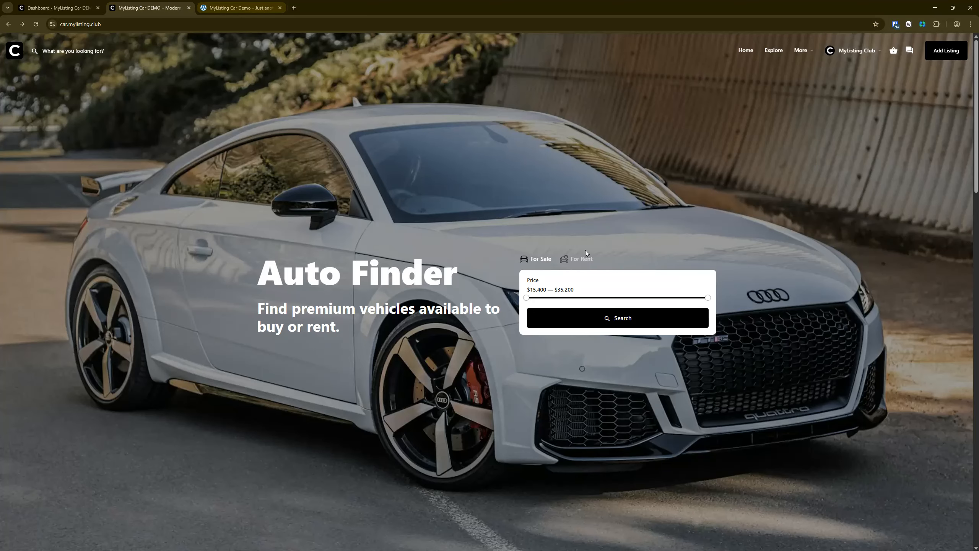
- Search the vehicles for sale, open the Maserati GranCabrio S listing and share it by mail
left_click(609, 317)
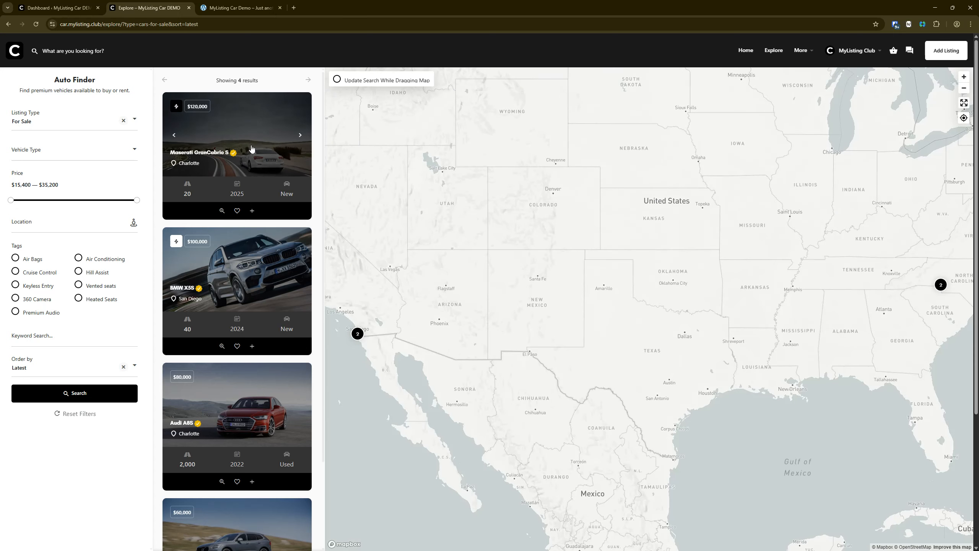
left_click(257, 132)
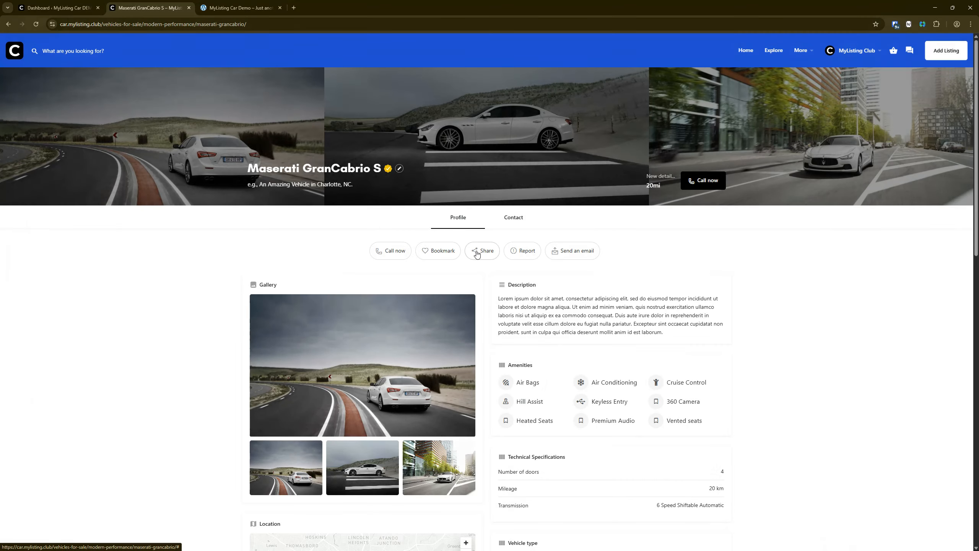
left_click(479, 254)
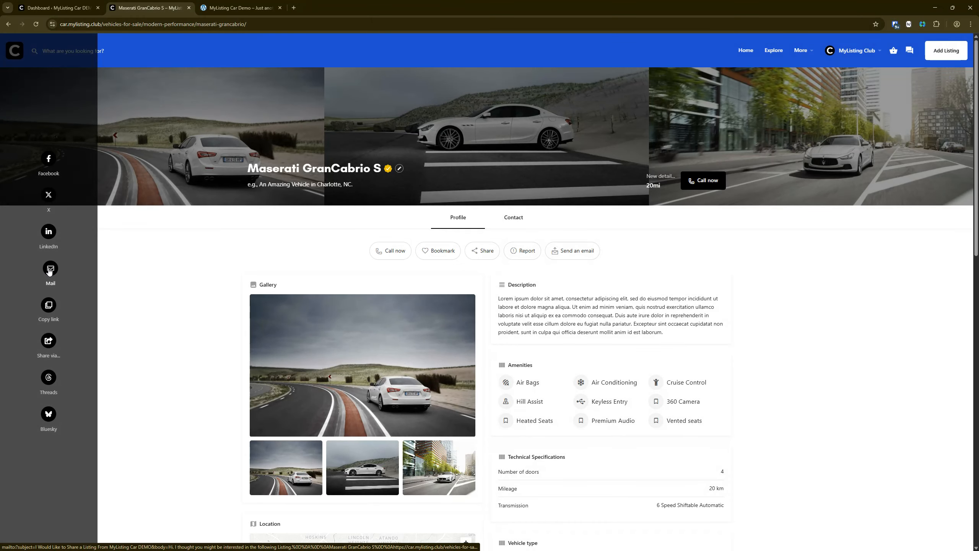
left_click(50, 270)
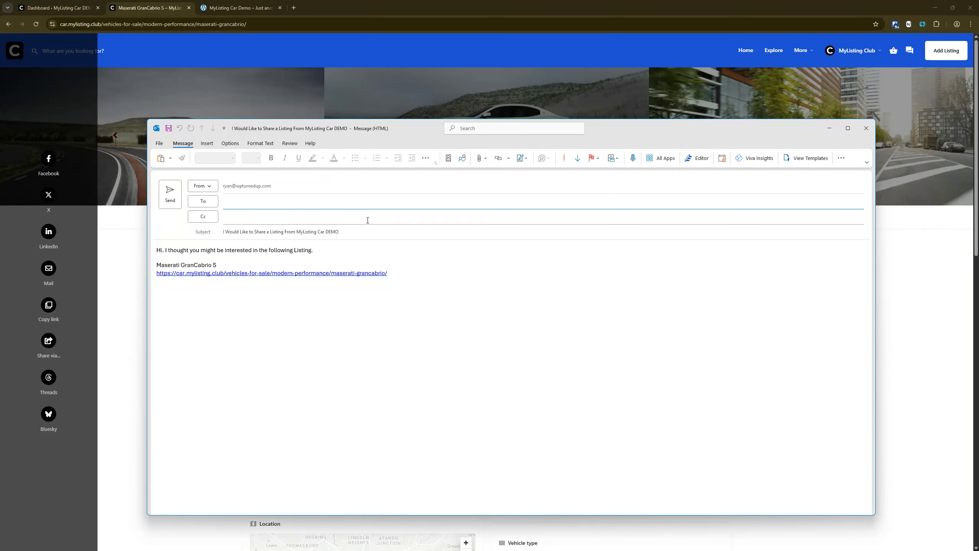
- Examine the subject, vehicle name and listing link in the share email, and discard the draft without saving
left_click_drag(376, 231, 224, 232)
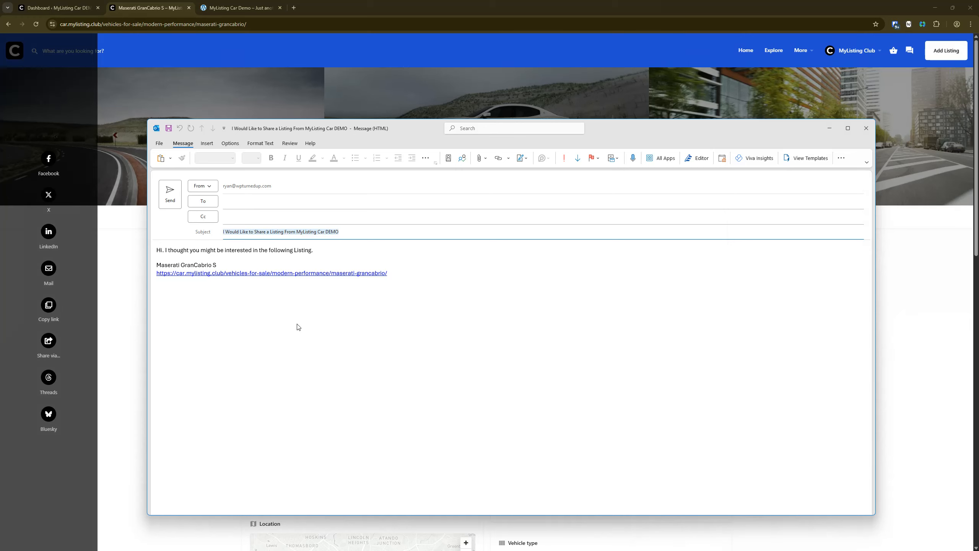
triple_click(197, 265)
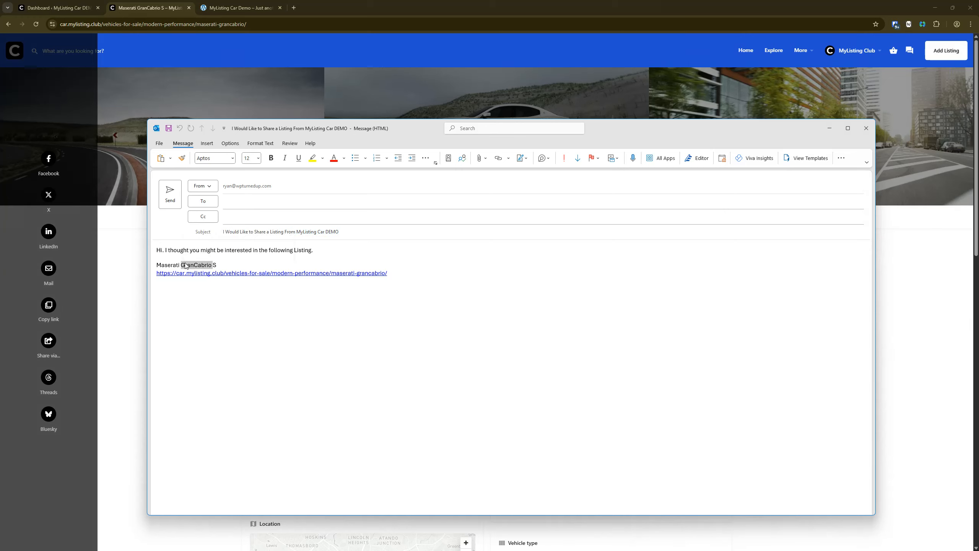
left_click(287, 323)
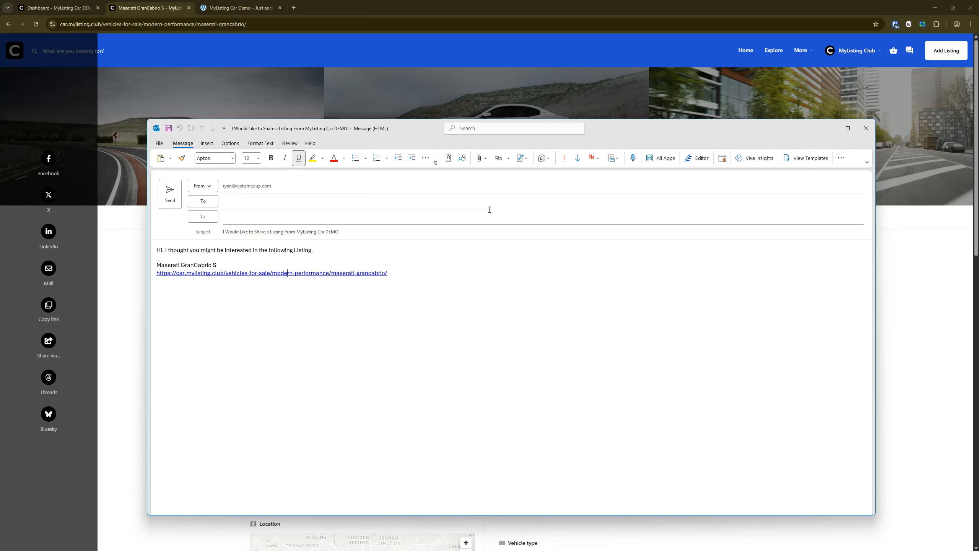
left_click(866, 128)
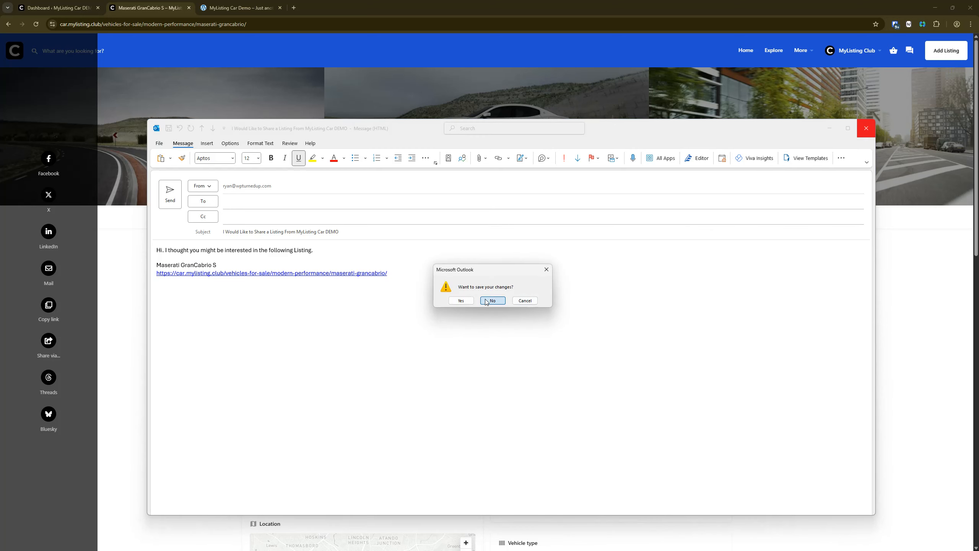
left_click(486, 301)
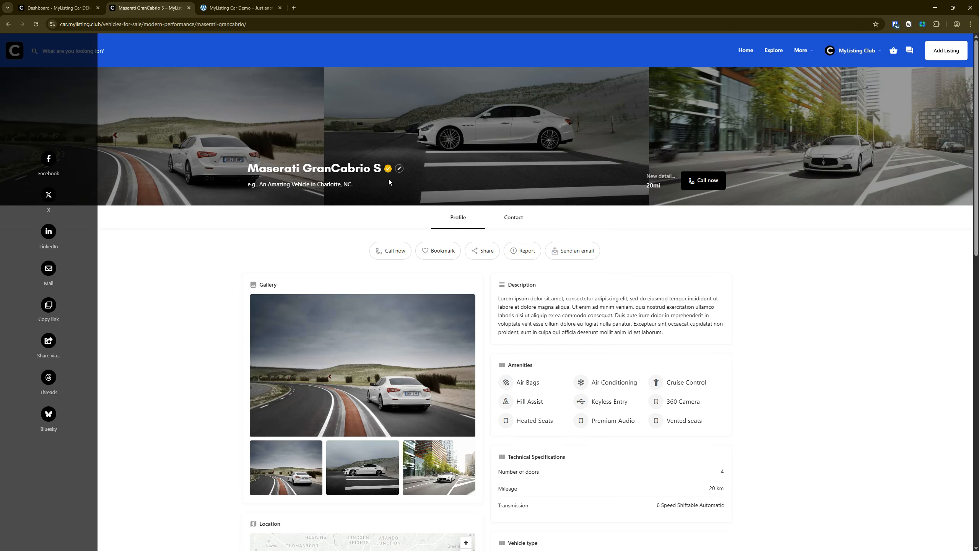
- Switch to the WordPress admin of the car demo and open the Vehicles for Sale listing type for editing
left_click(250, 5)
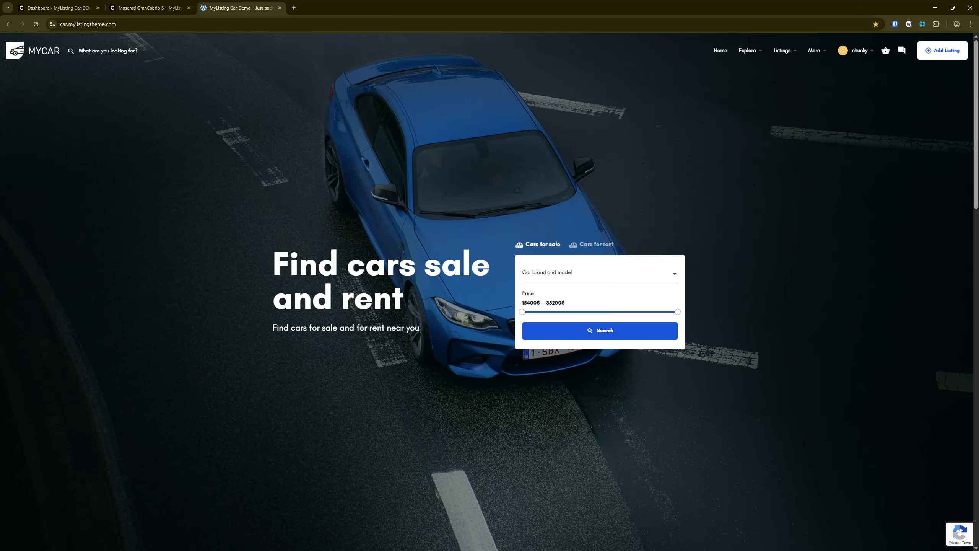
left_click(58, 7)
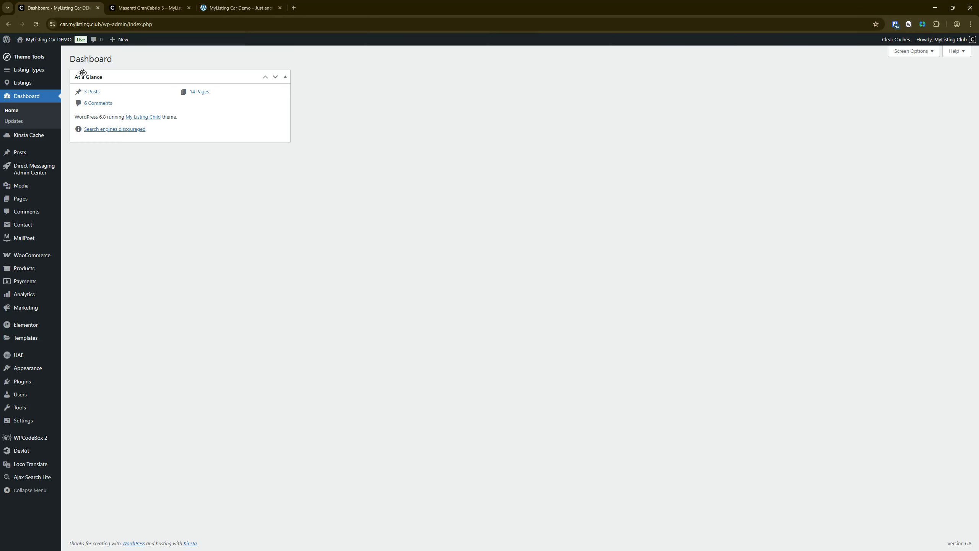
left_click(38, 75)
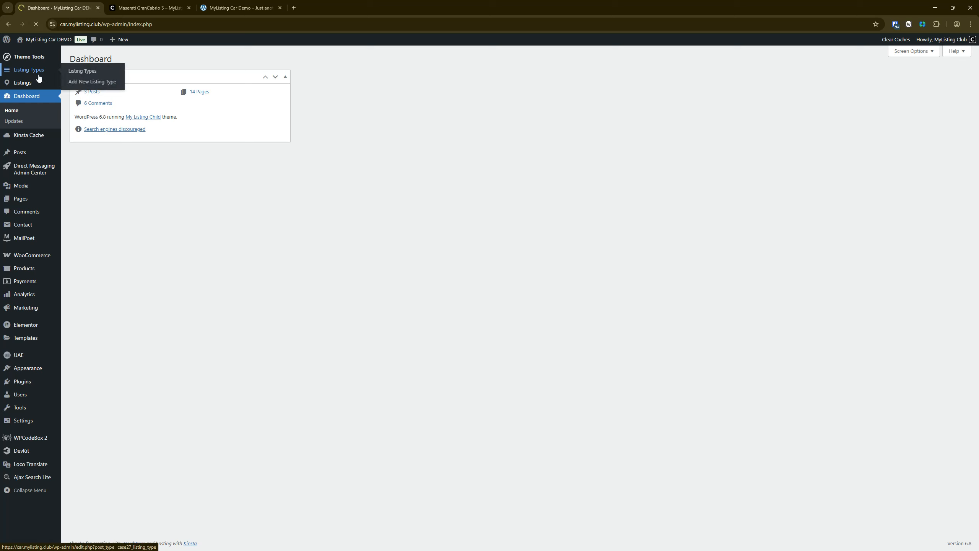
left_click(117, 149)
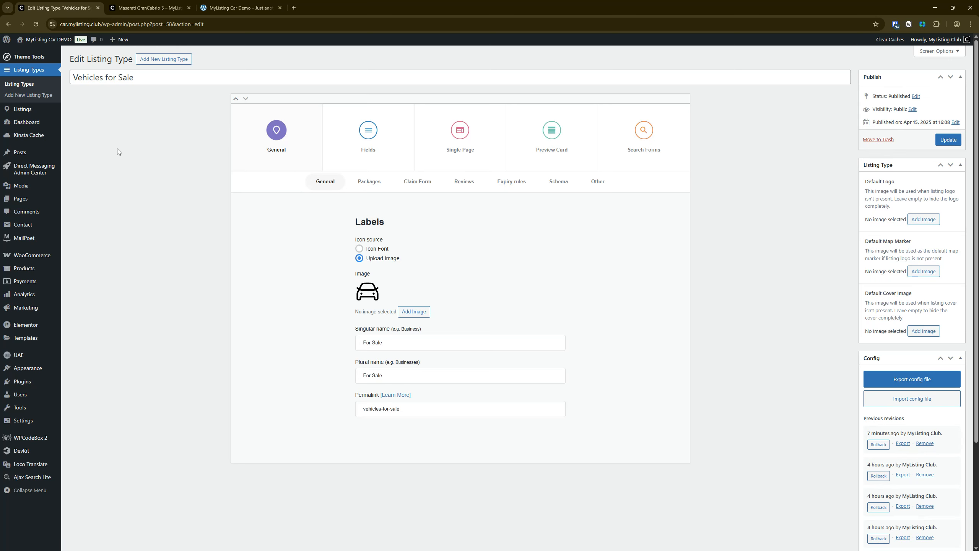
- Examine the fields used by the Vehicles for Sale listing type, including the settings of the Features field
left_click(360, 133)
scroll(269, 244, "down", 10)
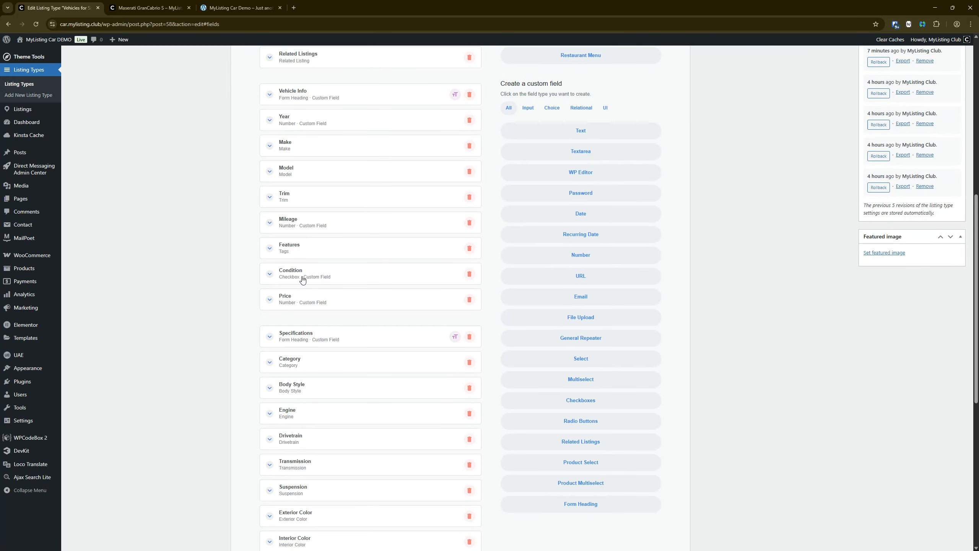
scroll(291, 288, "up", 5)
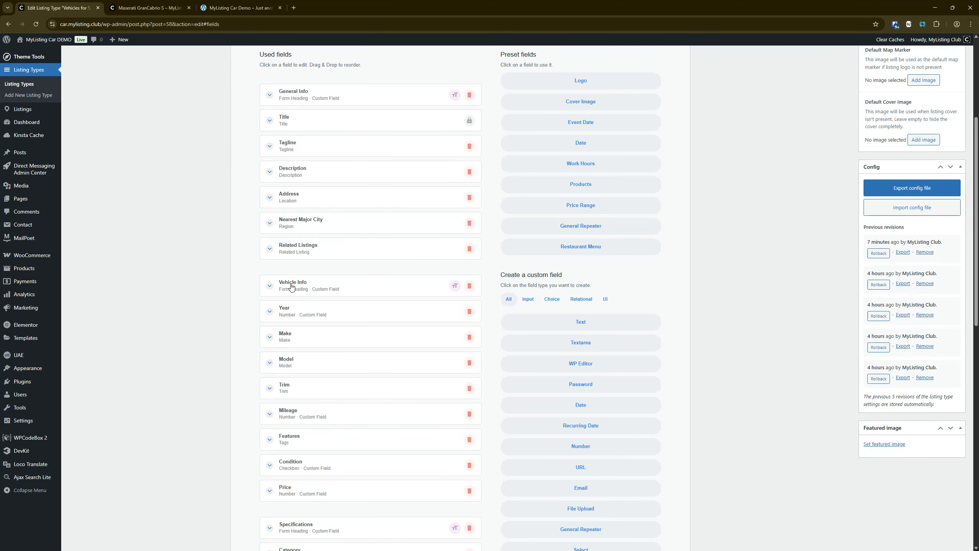
scroll(293, 288, "down", 4)
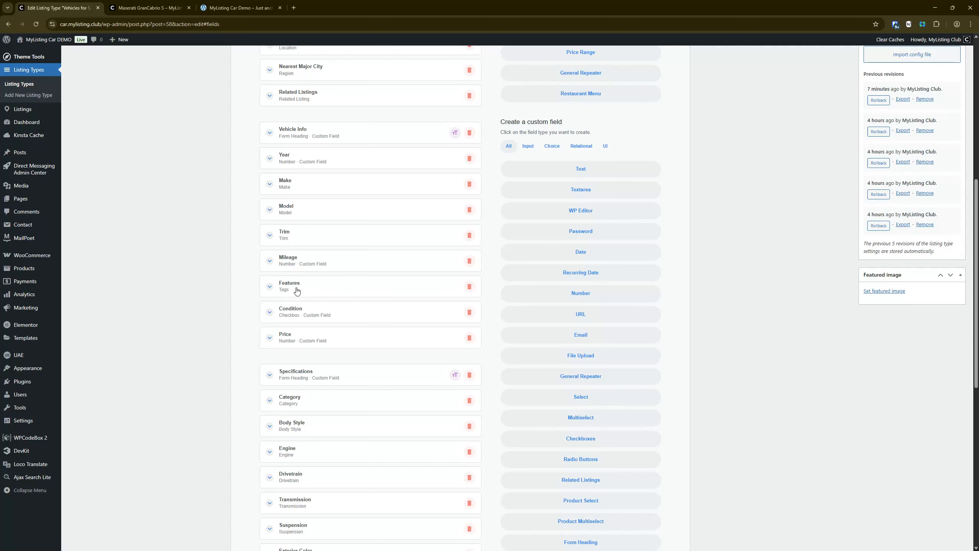
left_click(296, 290)
scroll(304, 291, "down", 5)
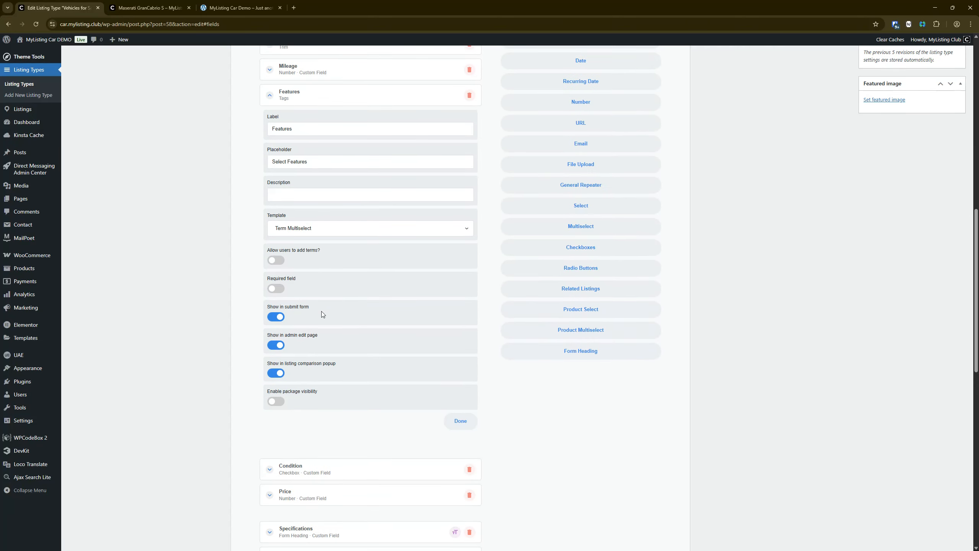
scroll(321, 311, "up", 2)
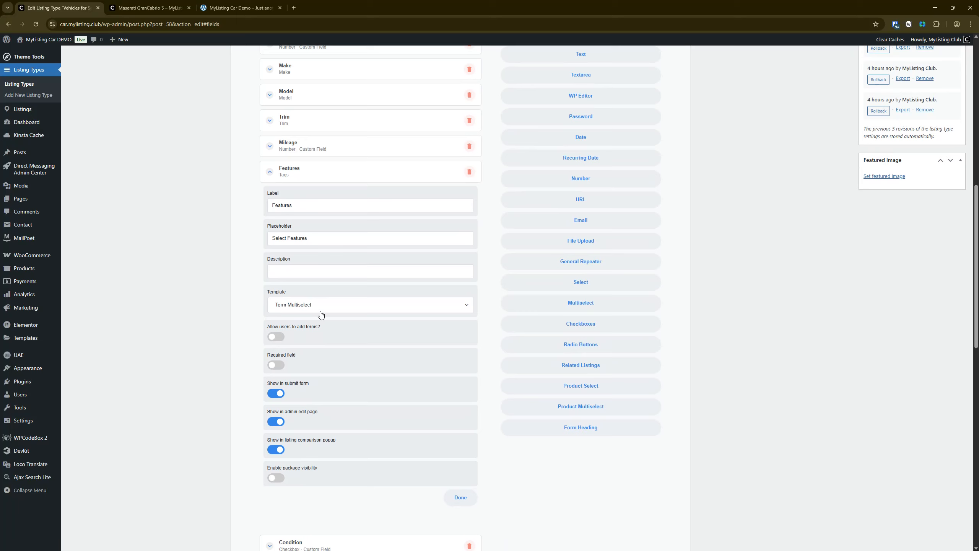
left_click(323, 174)
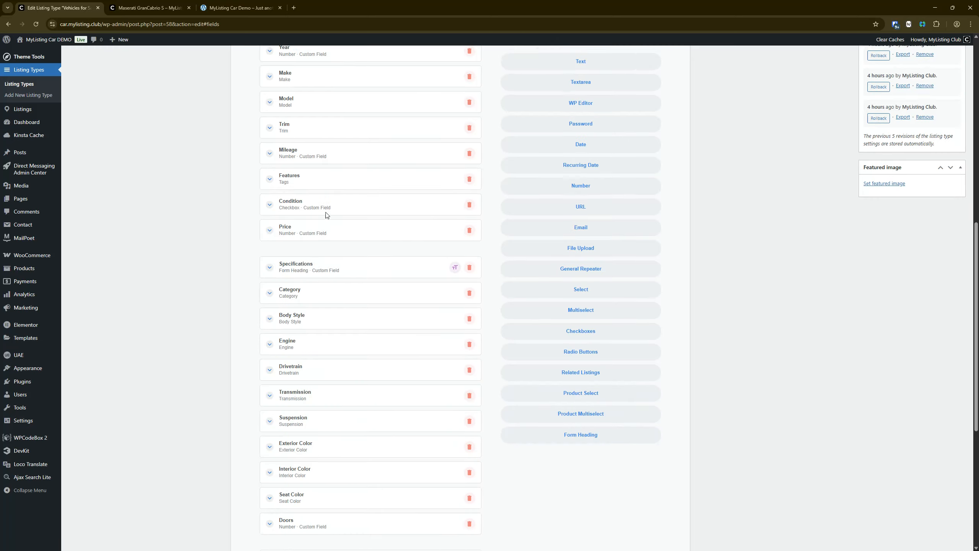
- Review the specification, media and contact fields, including the settings of the Email Address and Phone Number fields
scroll(326, 215, "up", 8)
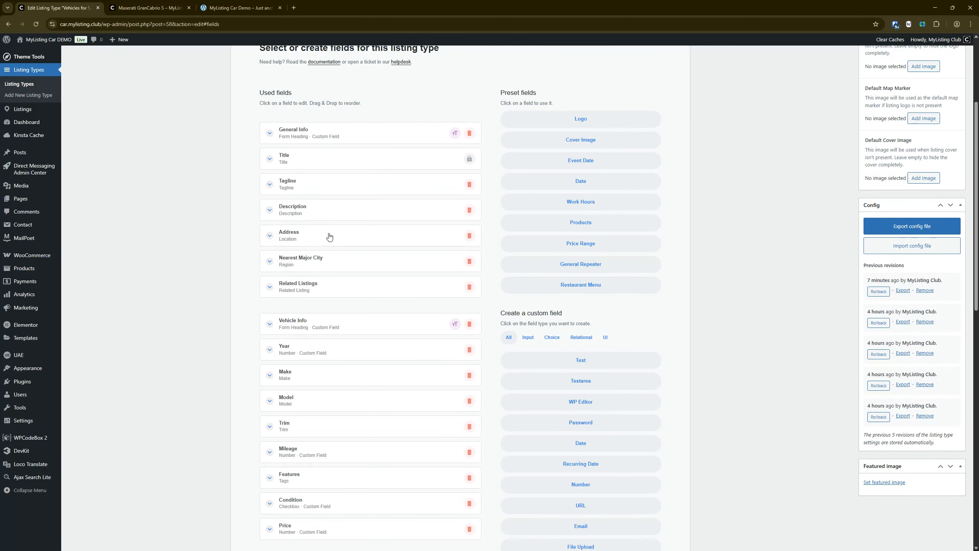
scroll(329, 236, "down", 10)
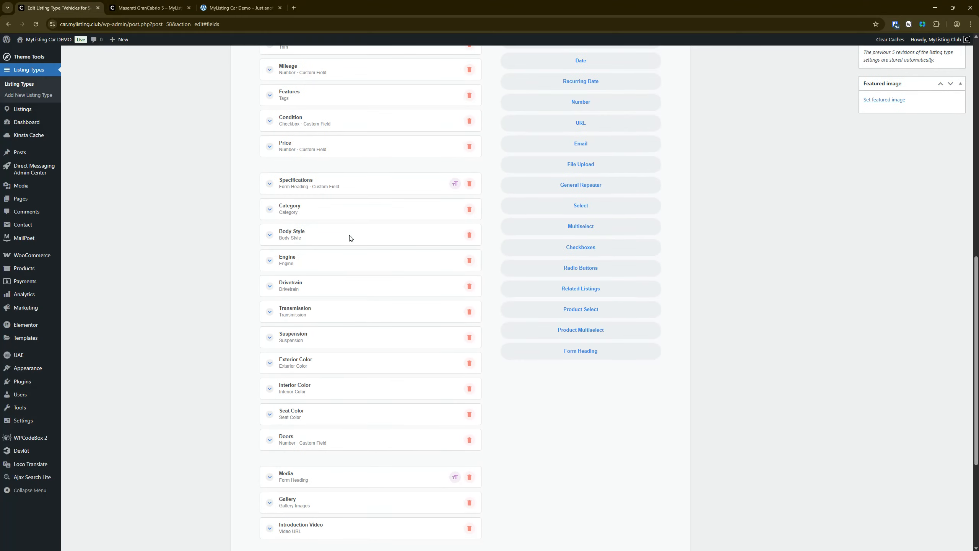
scroll(375, 302, "down", 3)
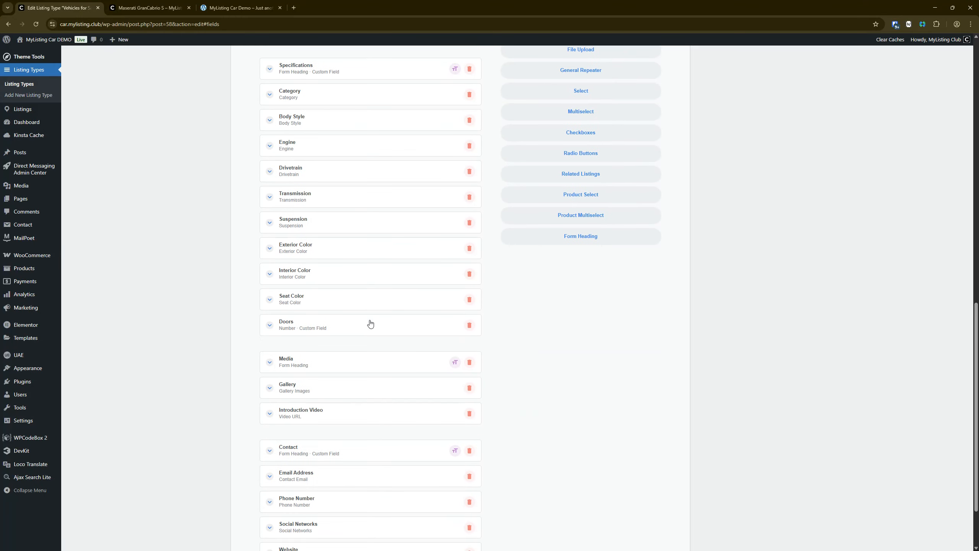
scroll(362, 318, "down", 2)
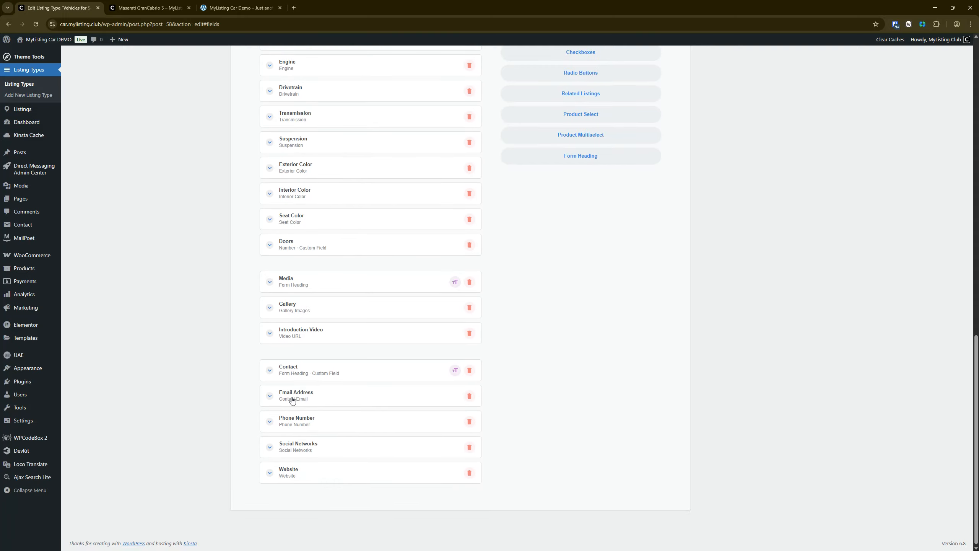
left_click(292, 399)
scroll(293, 400, "down", 5)
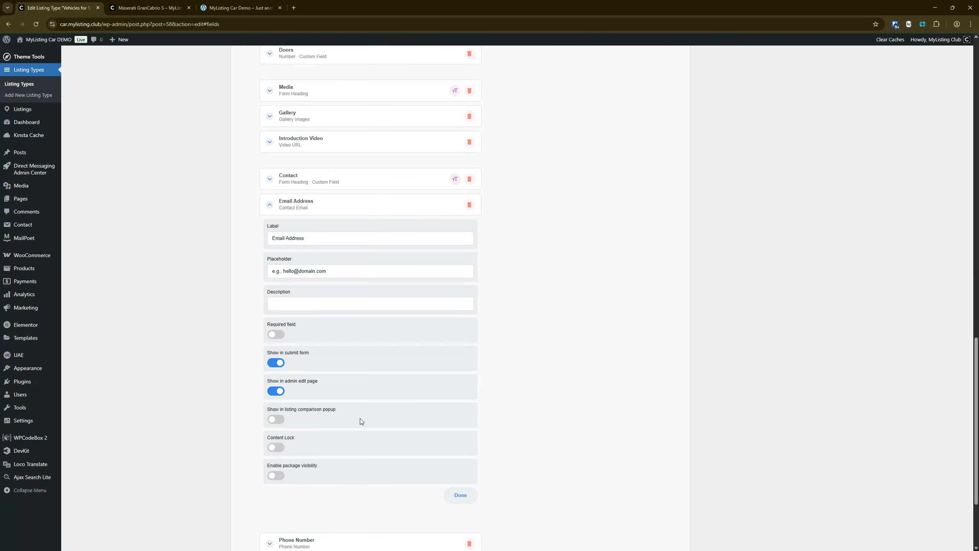
scroll(365, 421, "down", 3)
left_click(365, 428)
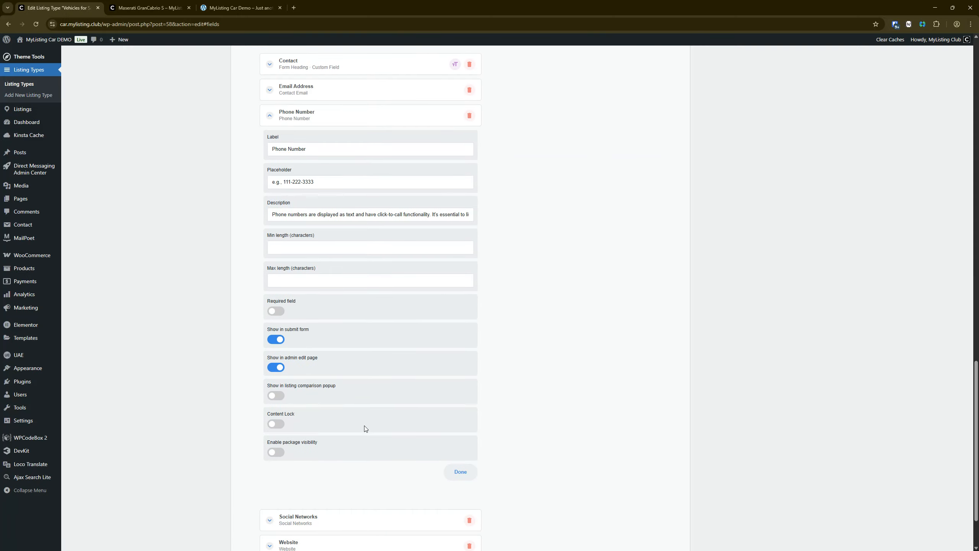
scroll(365, 424, "up", 15)
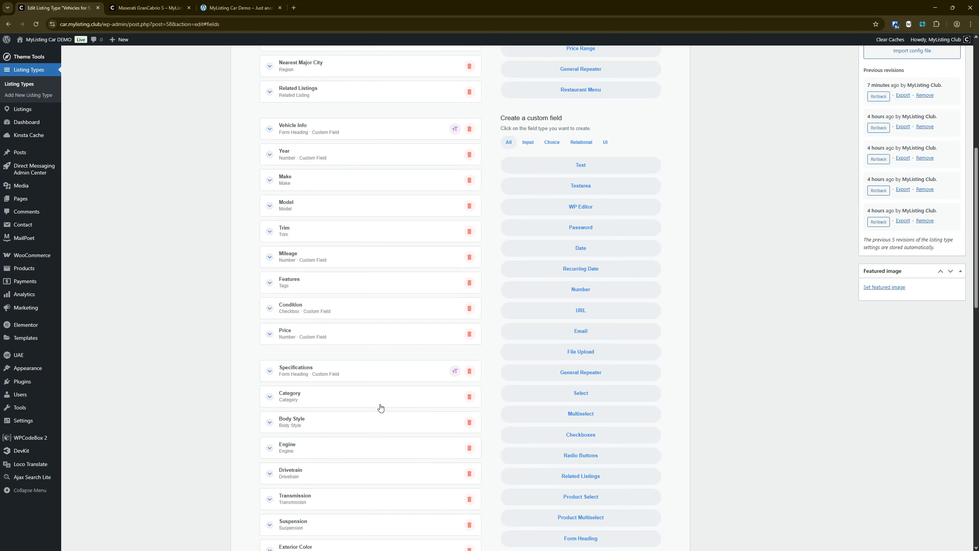
scroll(400, 387, "up", 9)
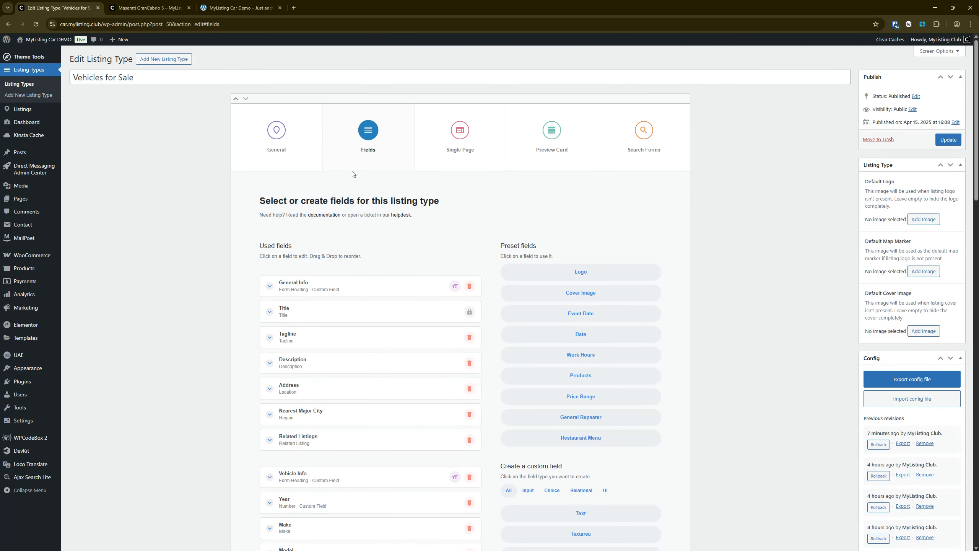
- Display the paid listing packages set up for the Vehicles for Sale listing type
left_click(246, 133)
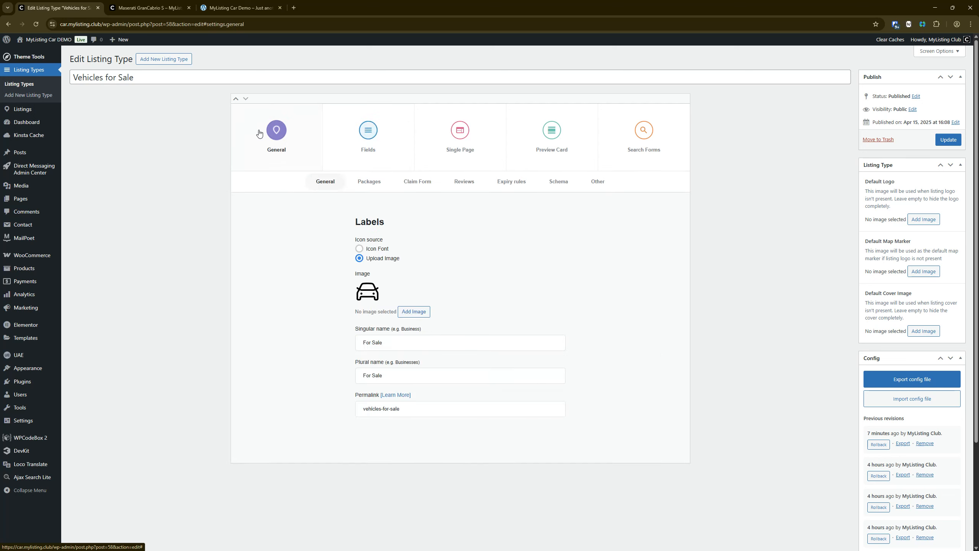
left_click(374, 191)
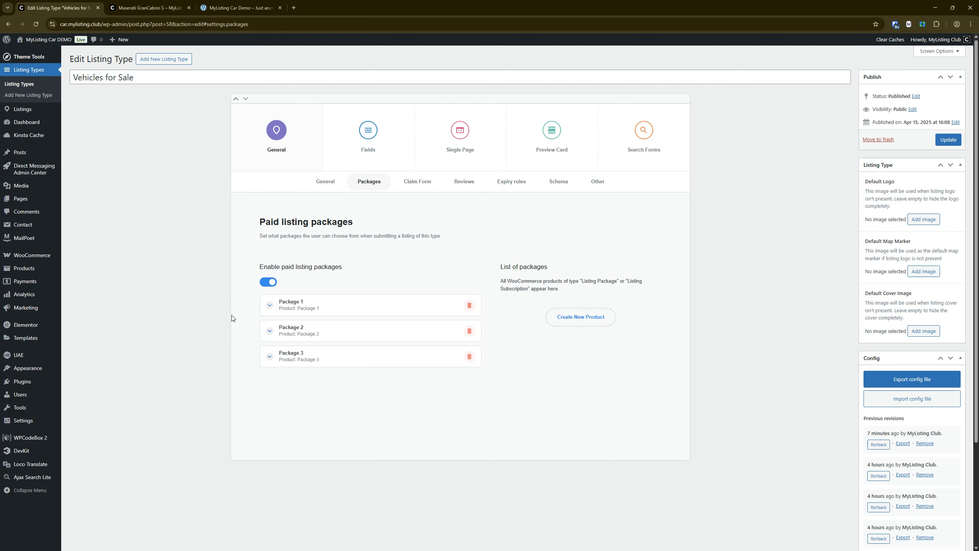
- Return to the fields of the Vehicles for Sale listing type and open the settings of the Gallery field
left_click(371, 143)
scroll(389, 258, "down", 3)
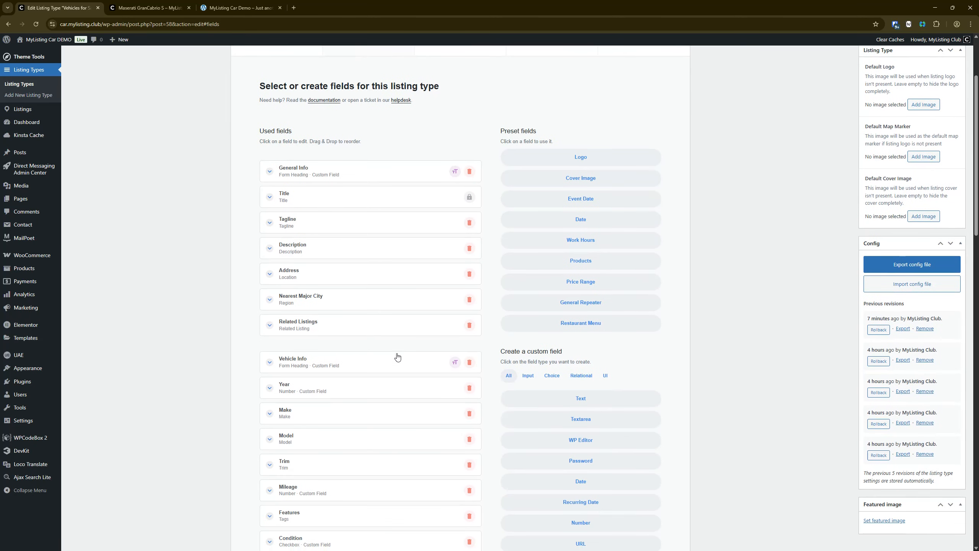
scroll(397, 357, "down", 5)
scroll(339, 212, "down", 2)
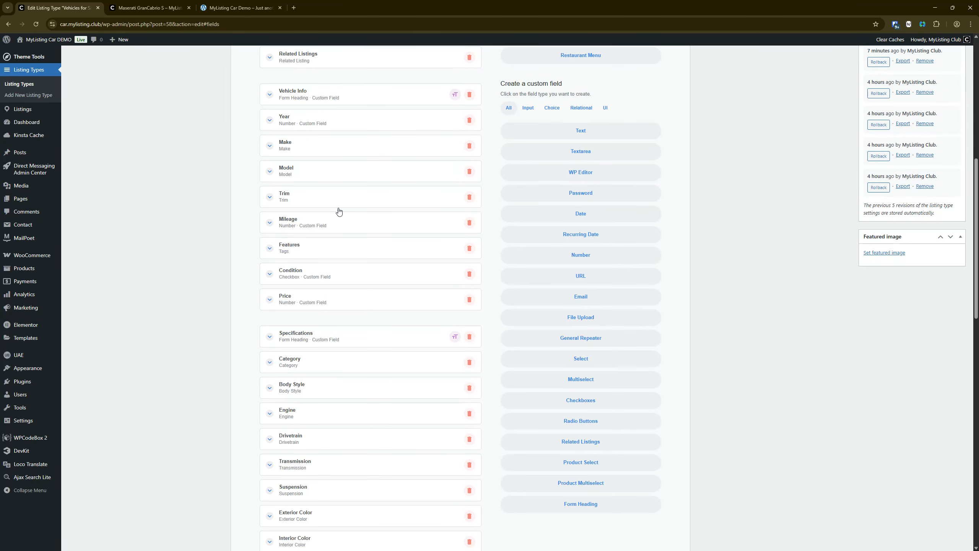
scroll(349, 258, "down", 12)
left_click(269, 294)
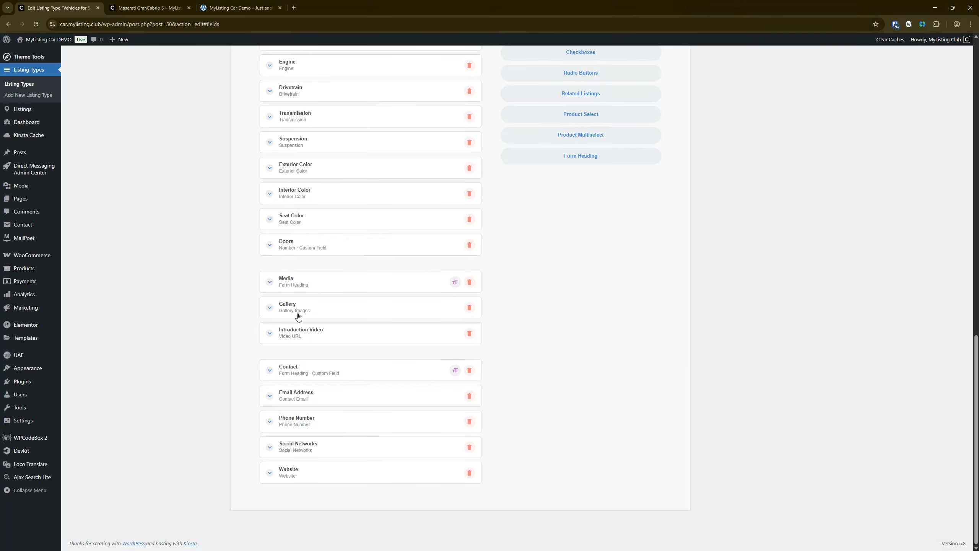
left_click(298, 317)
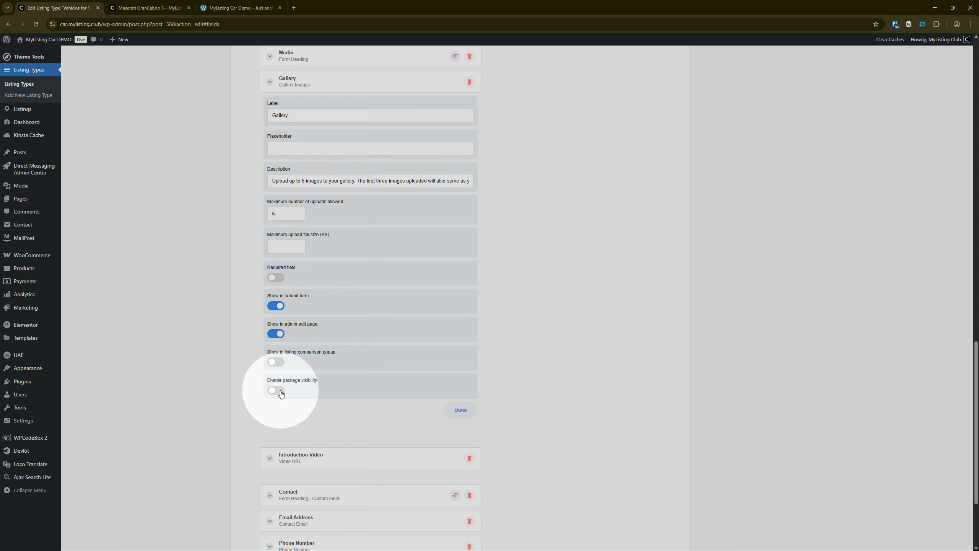
- Try enabling package visibility for the Gallery field and check the package choices of its listing package rule
left_click(276, 391)
scroll(390, 279, "down", 4)
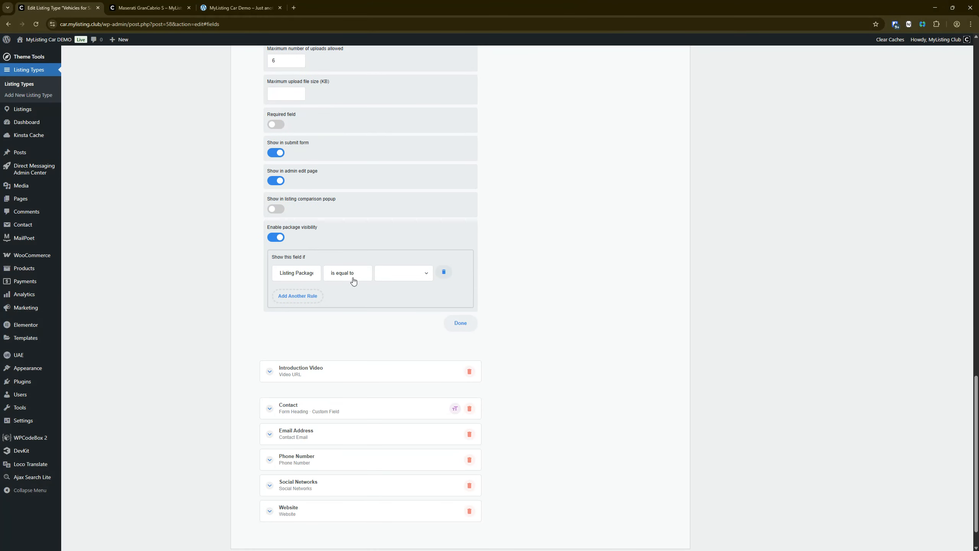
left_click(397, 274)
left_click(509, 256)
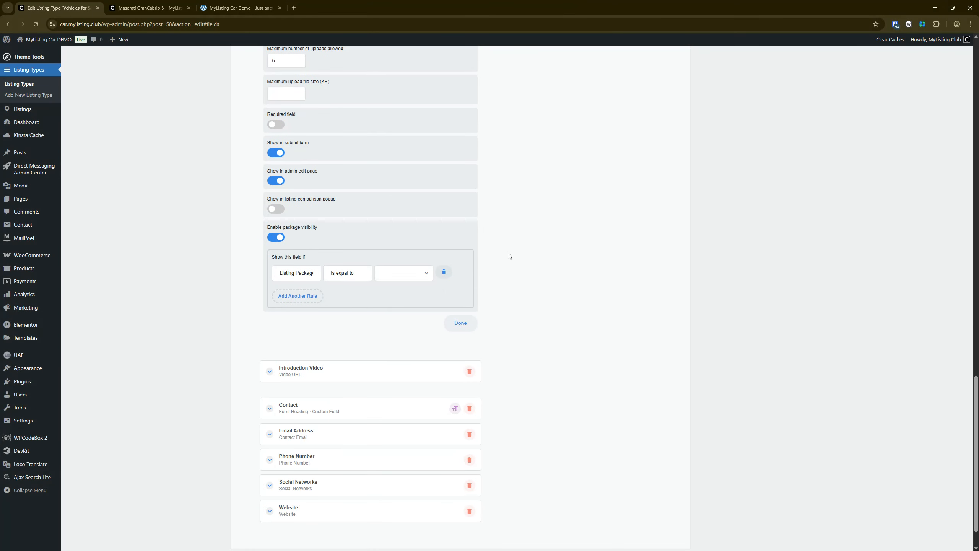
left_click(278, 237)
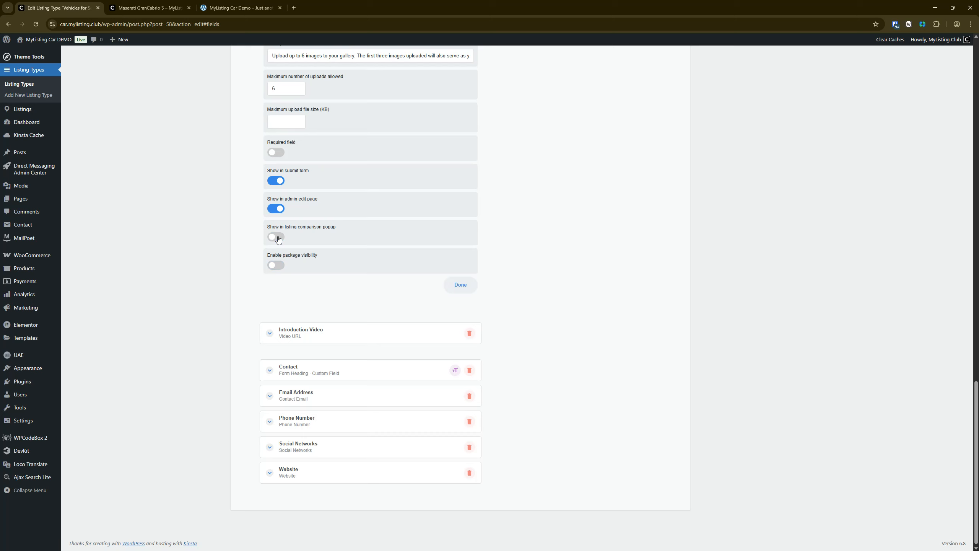
- Review the Gallery field's settings, including its maximum number of uploads and maximum upload file size
scroll(319, 255, "up", 2)
scroll(319, 256, "up", 4)
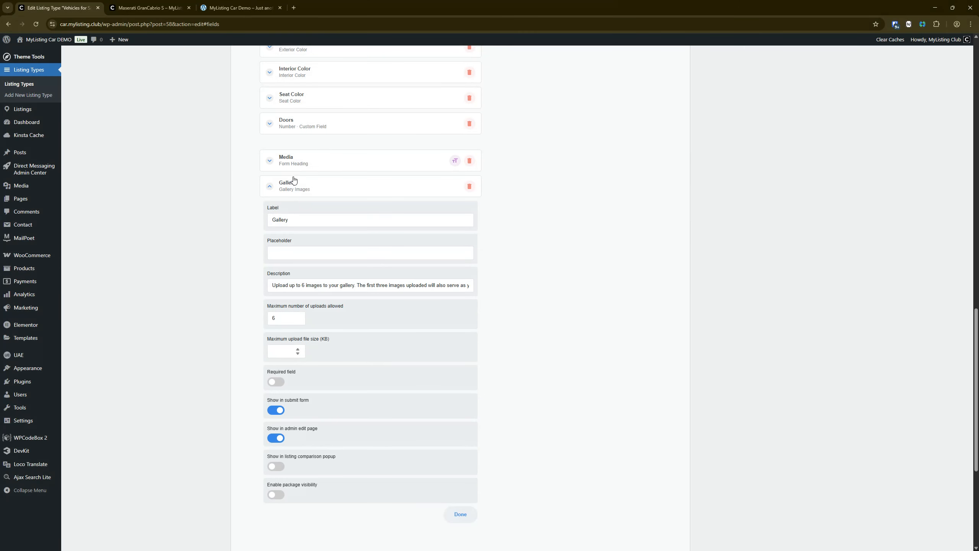
left_click(293, 179)
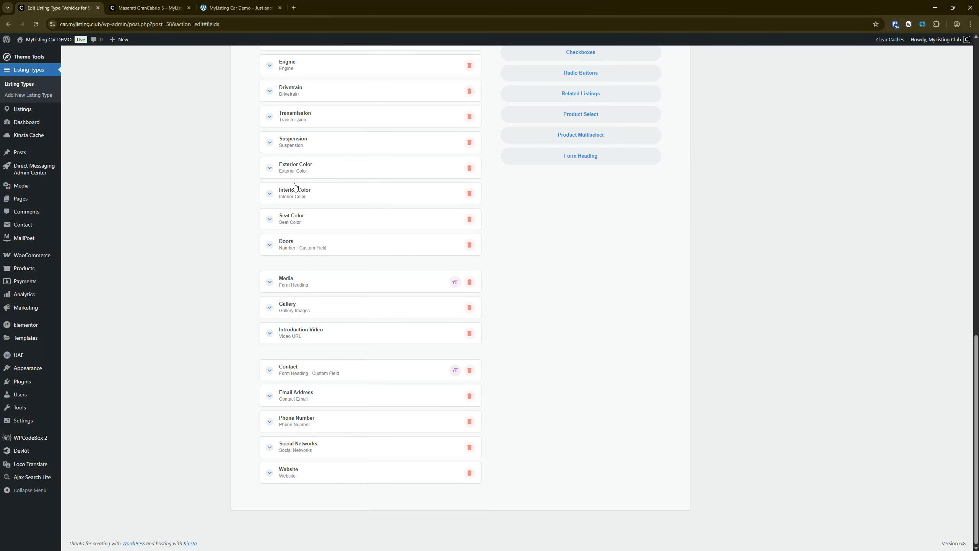
left_click(309, 306)
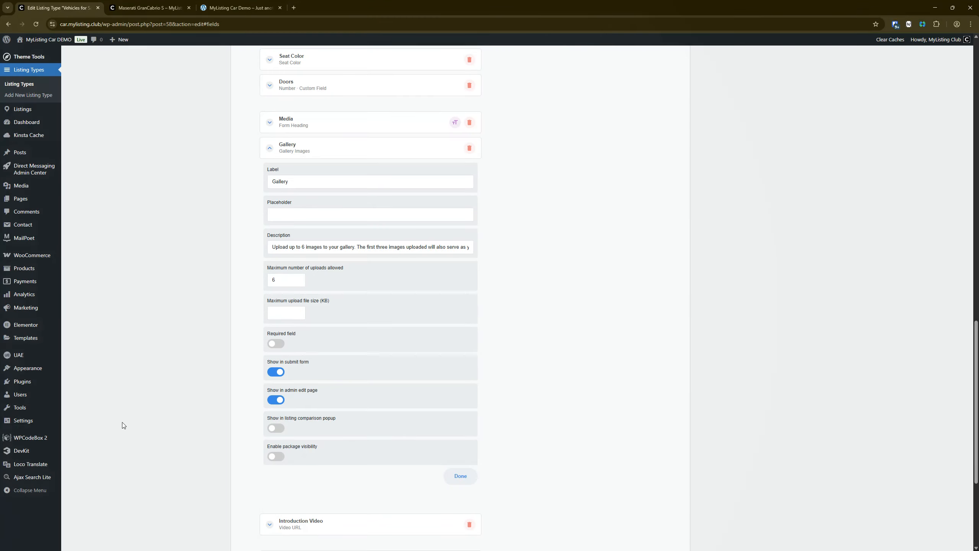
- Open WPCodeBox 2 in a separate browser tab and display the PHP snippet "ML - Globally Limit Image Upload Size"
right_click(43, 439)
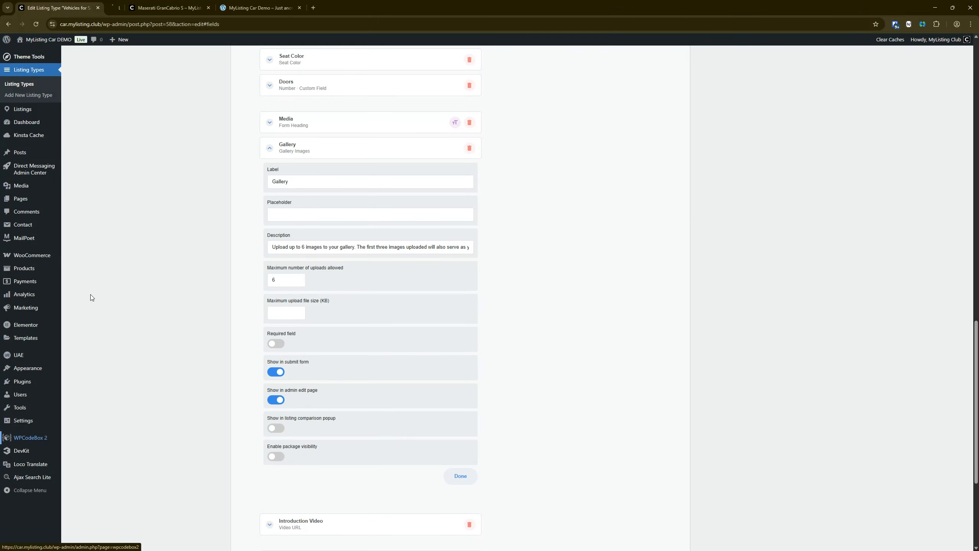
left_click(100, 304)
left_click_drag(128, 4, 38, 7)
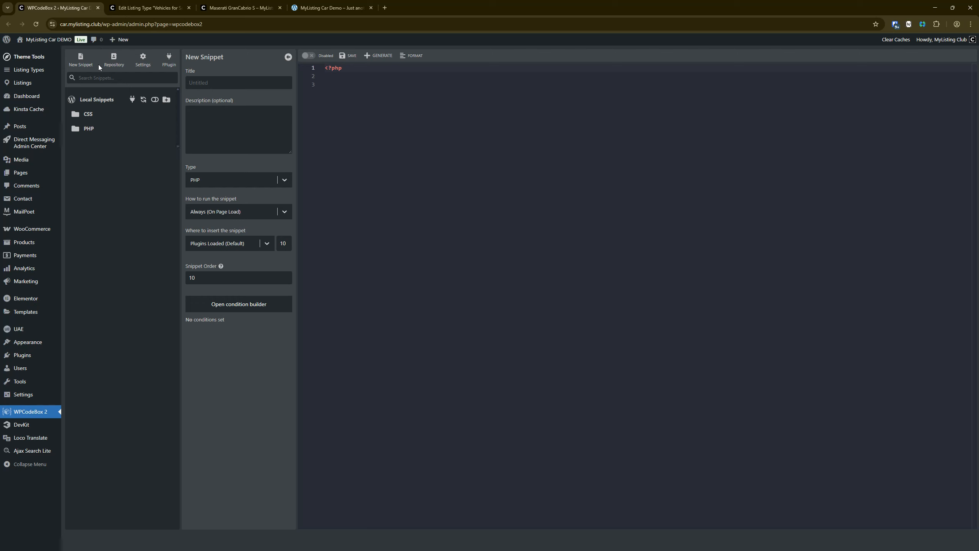
left_click(88, 128)
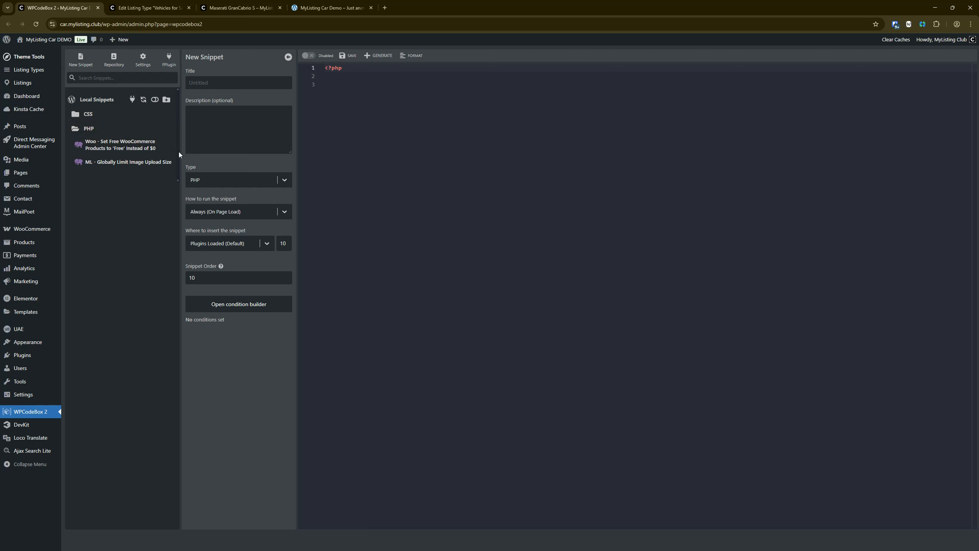
left_click(132, 164)
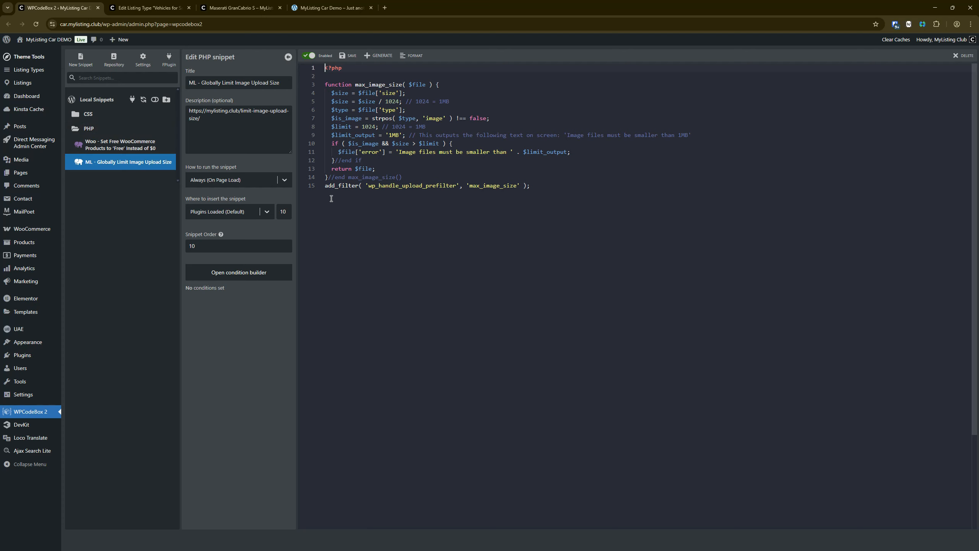
left_click(445, 117)
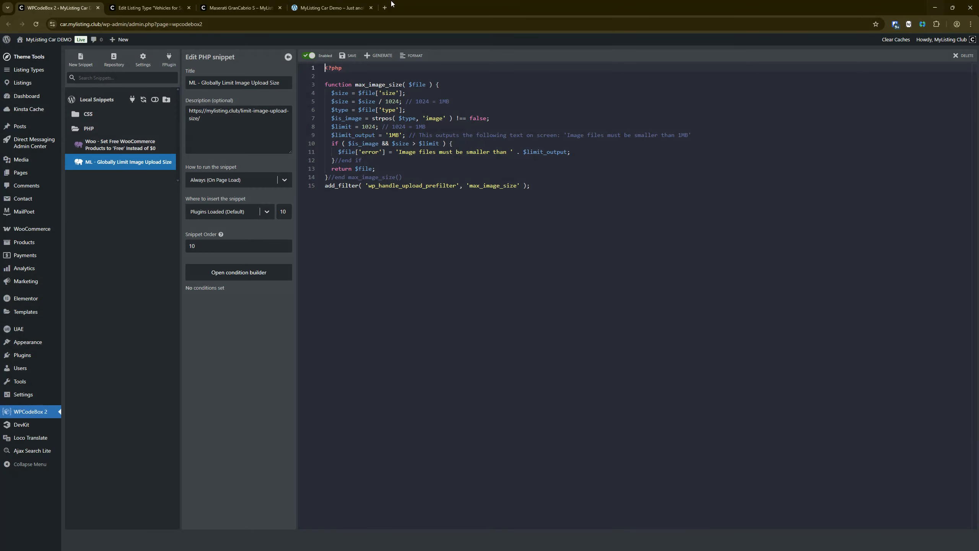
- Revisit the Gallery field settings of the listing type, then return to the image upload size snippet
left_click(257, 3)
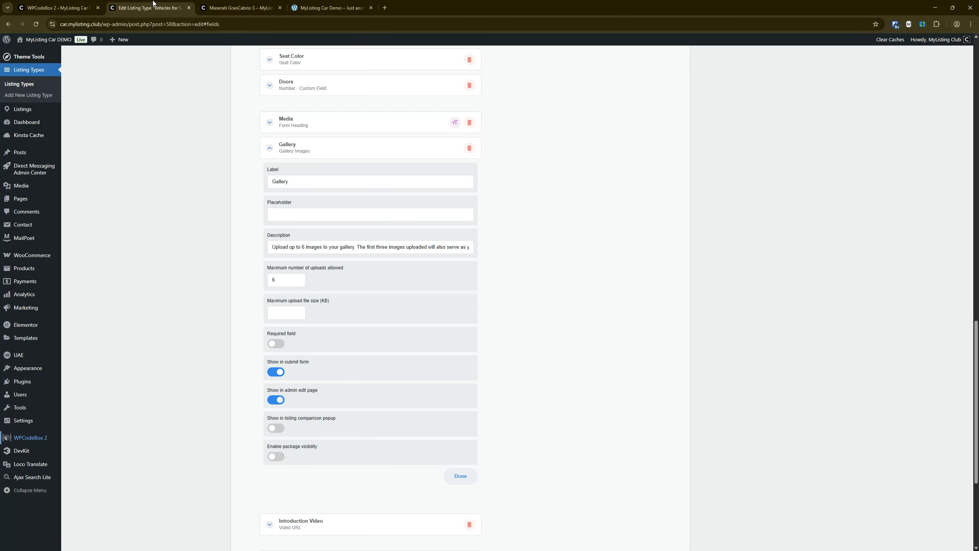
left_click(169, 5)
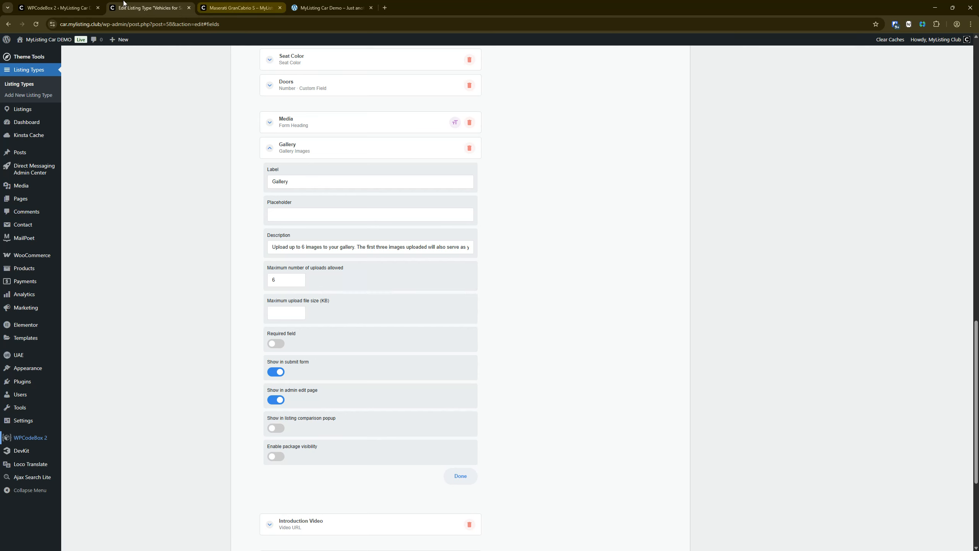
left_click(57, 8)
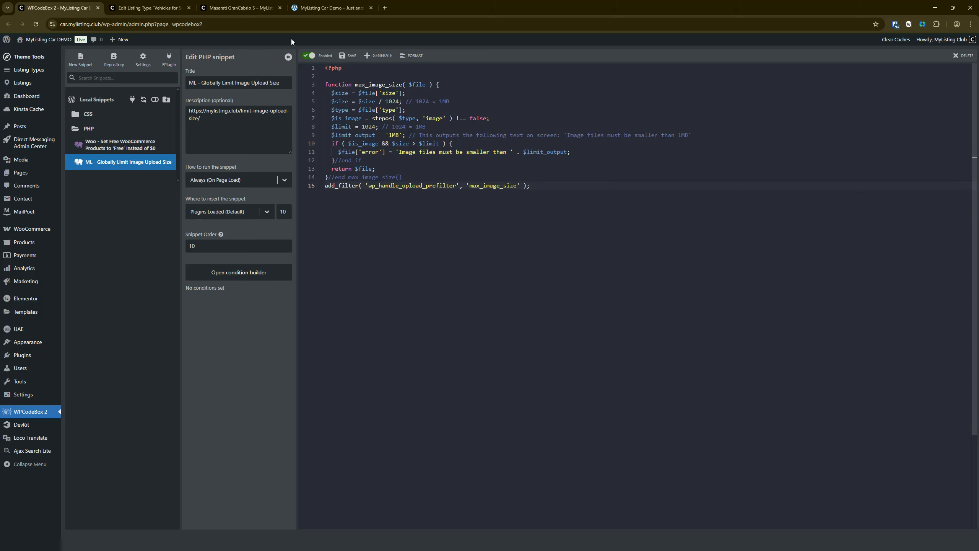
- Go back to the Vehicles for Sale field list and examine the settings of the General Info form heading
left_click(239, 7)
left_click(146, 8)
scroll(219, 356, "up", 10)
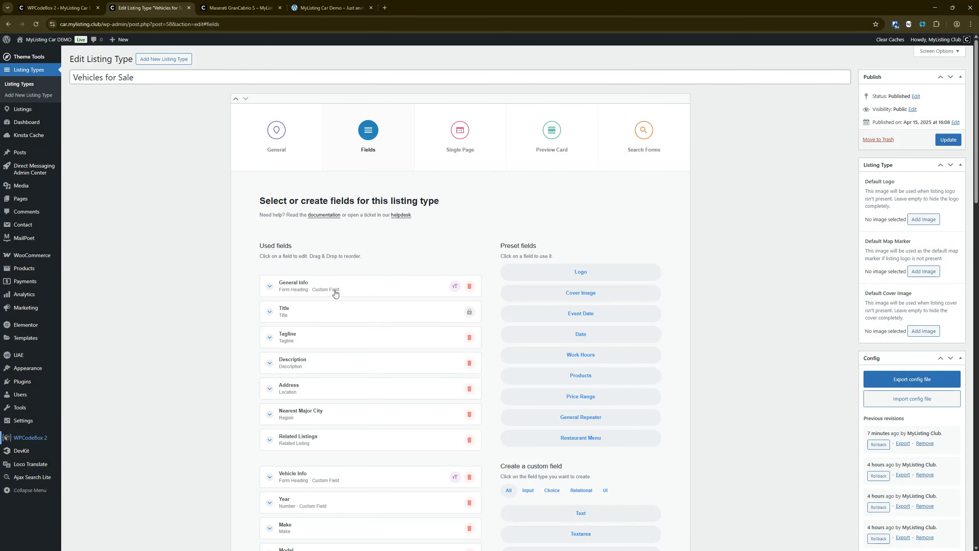
left_click(335, 293)
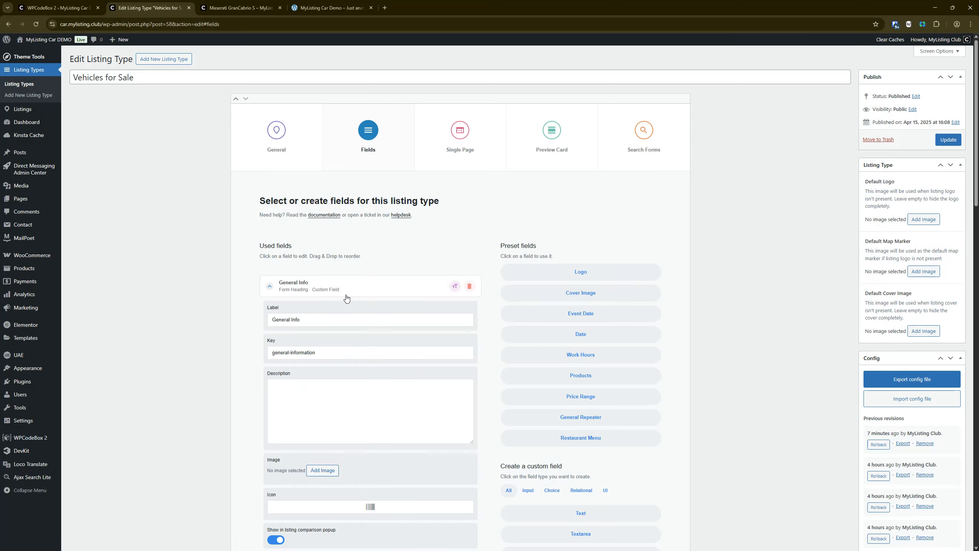
scroll(350, 295, "down", 3)
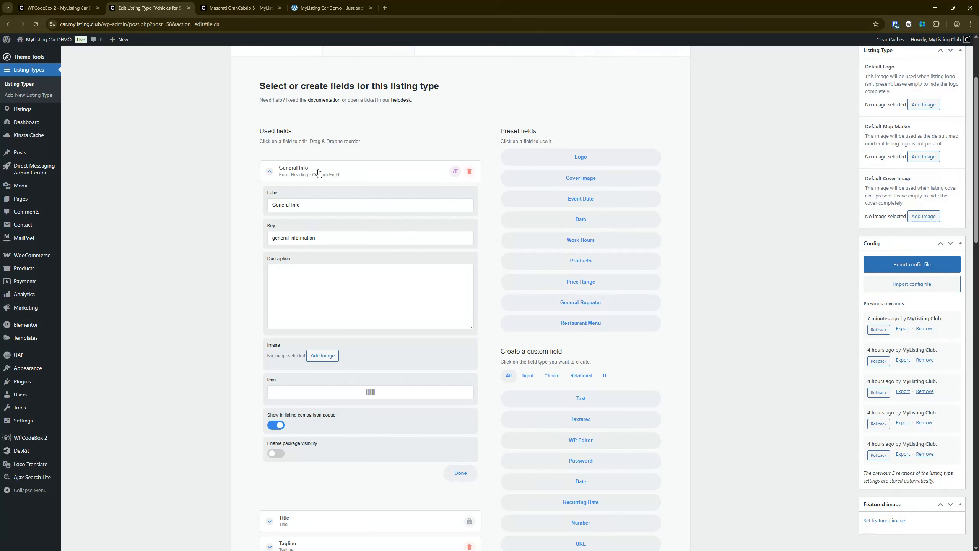
left_click(319, 173)
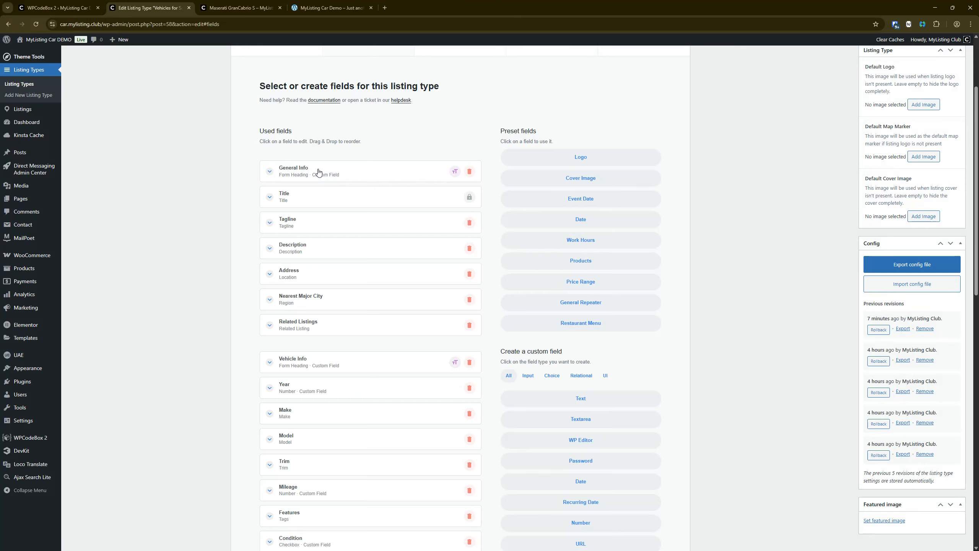
- Examine how the used fields are grouped under form headings, along with the available preset and custom field types
scroll(319, 173, "up", 3)
scroll(343, 212, "down", 12)
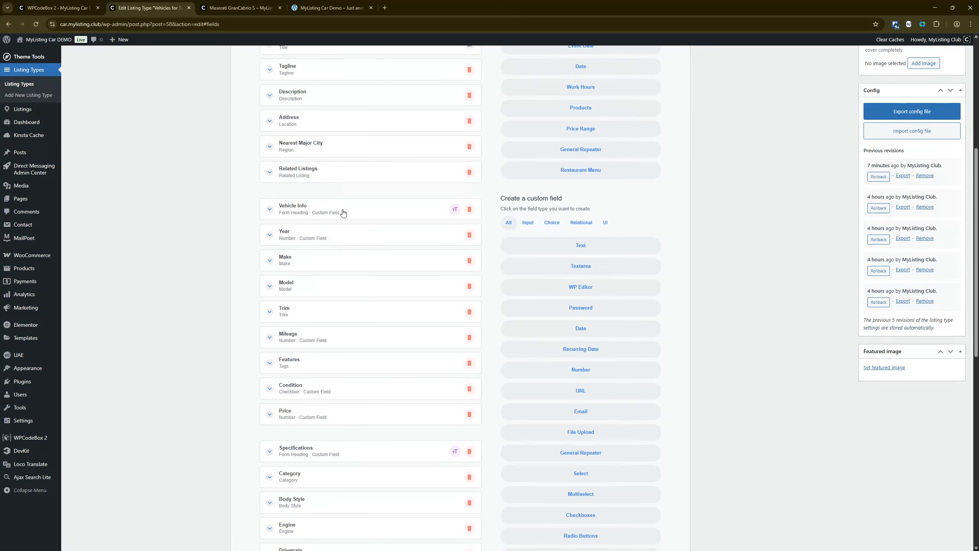
scroll(361, 311, "up", 1)
scroll(361, 312, "up", 6)
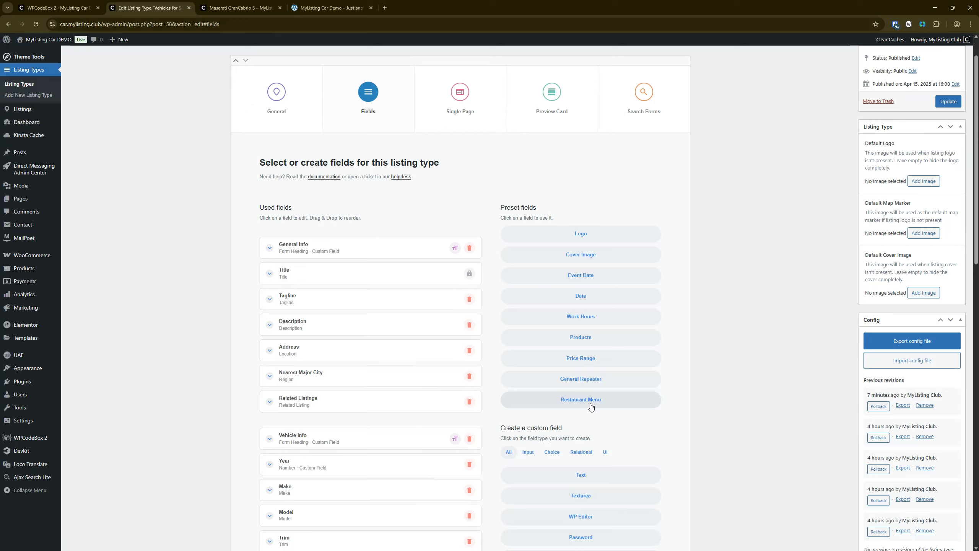
scroll(364, 356, "down", 3)
scroll(365, 355, "up", 3)
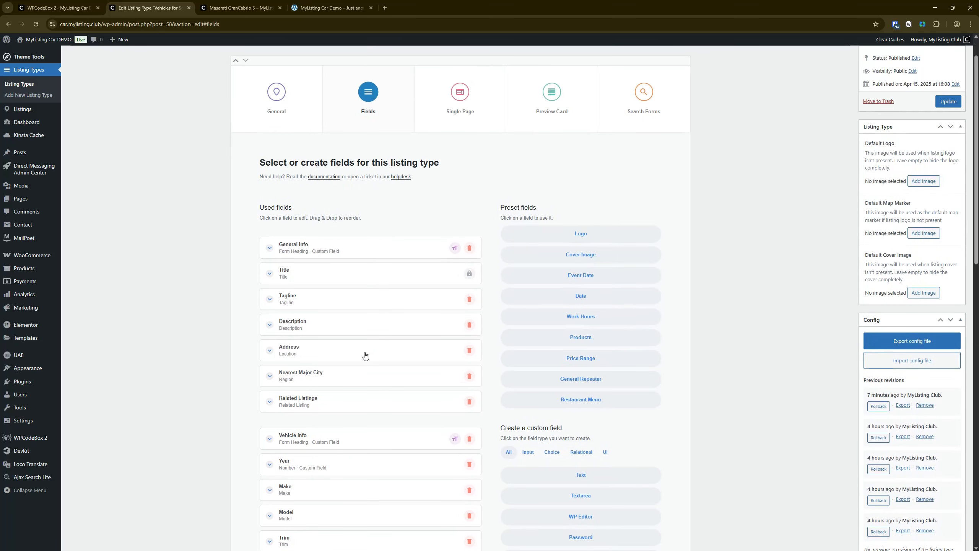
scroll(365, 356, "down", 3)
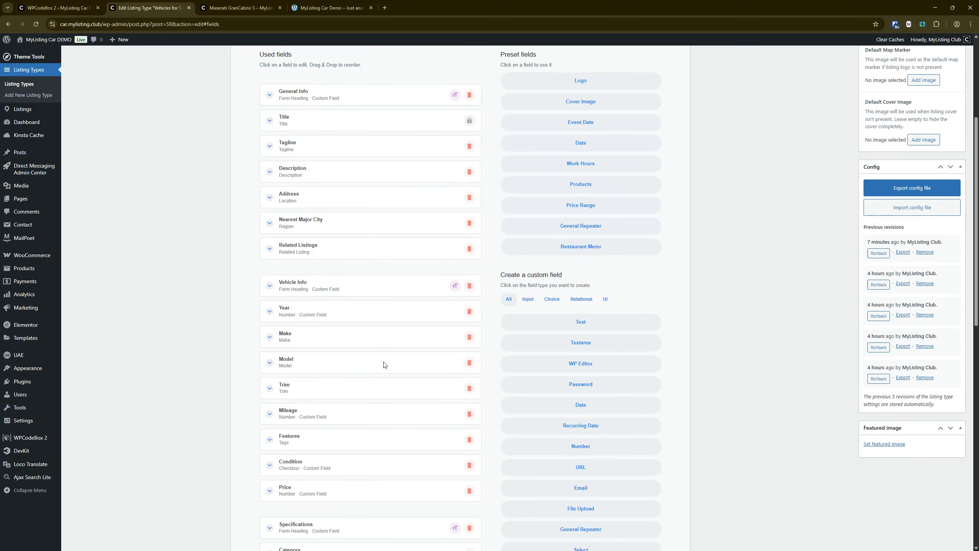
scroll(384, 365, "down", 4)
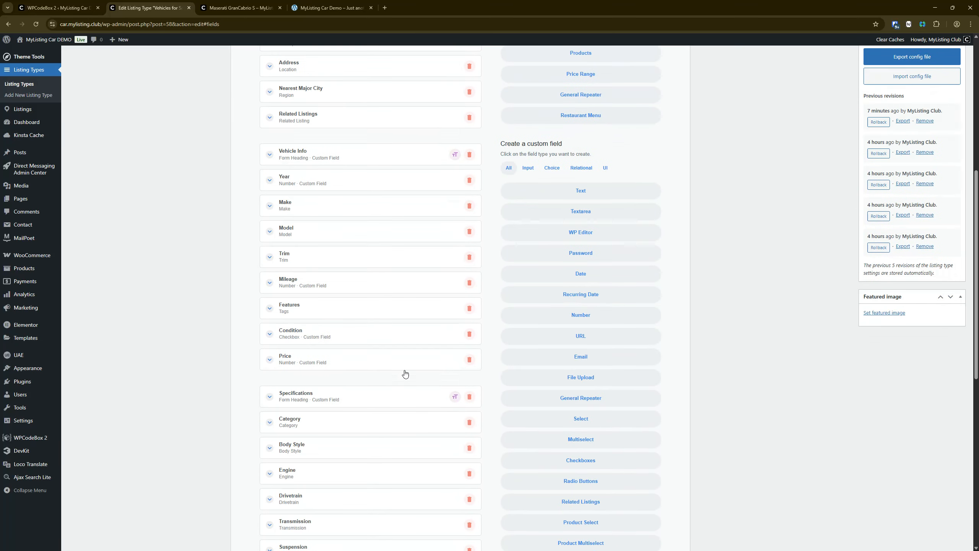
scroll(405, 375, "down", 4)
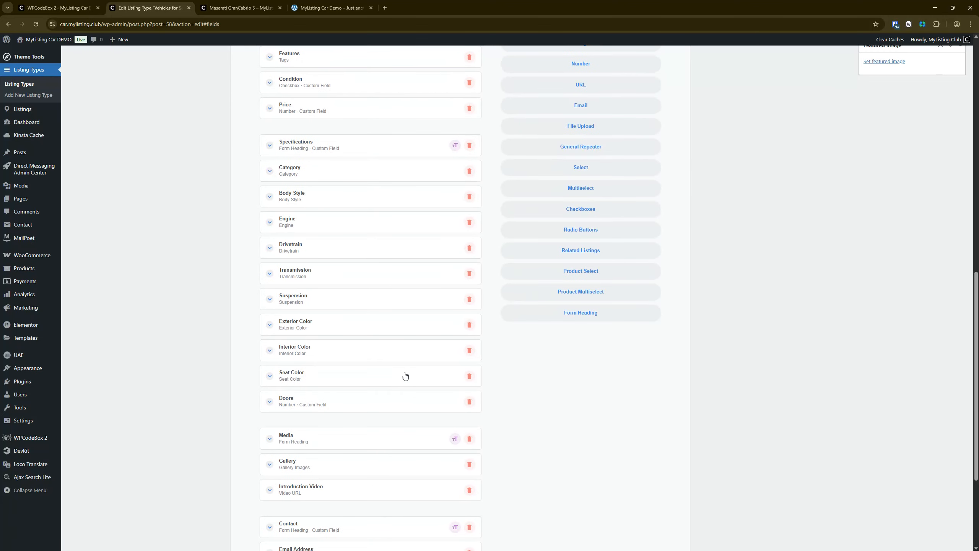
scroll(405, 375, "up", 9)
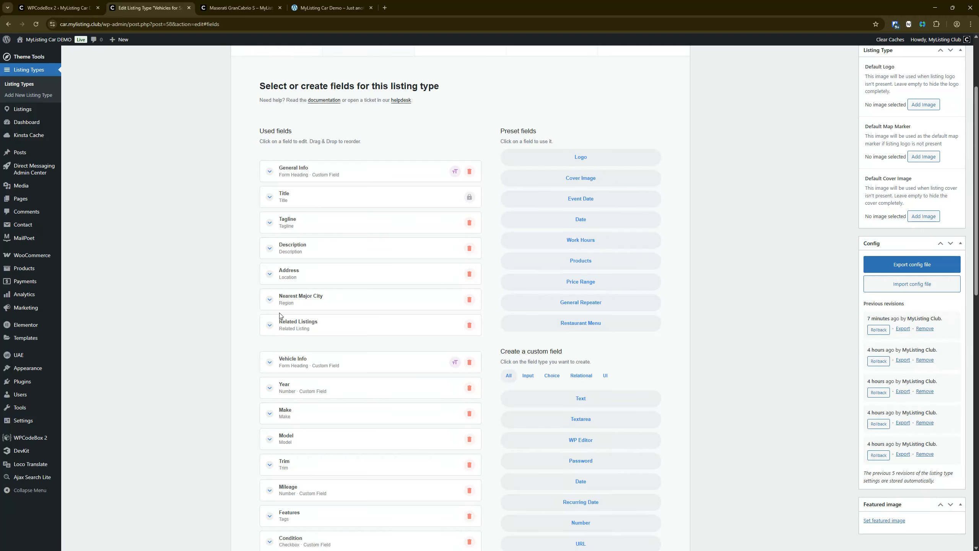
- Inspect the Related Listings field's settings, including its related types, relation type and listing comparison option
scroll(315, 314, "down", 2)
left_click(322, 256)
scroll(331, 362, "down", 7)
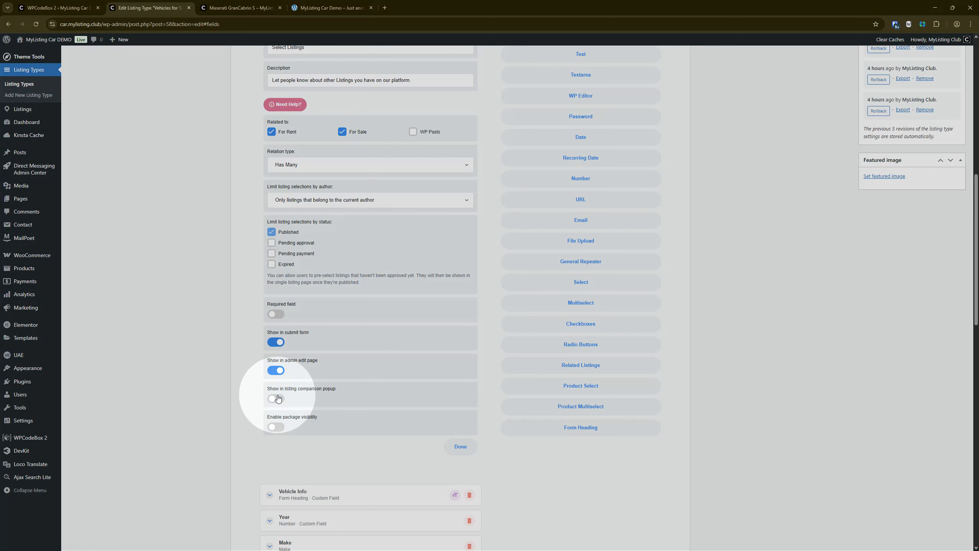
scroll(308, 351, "up", 3)
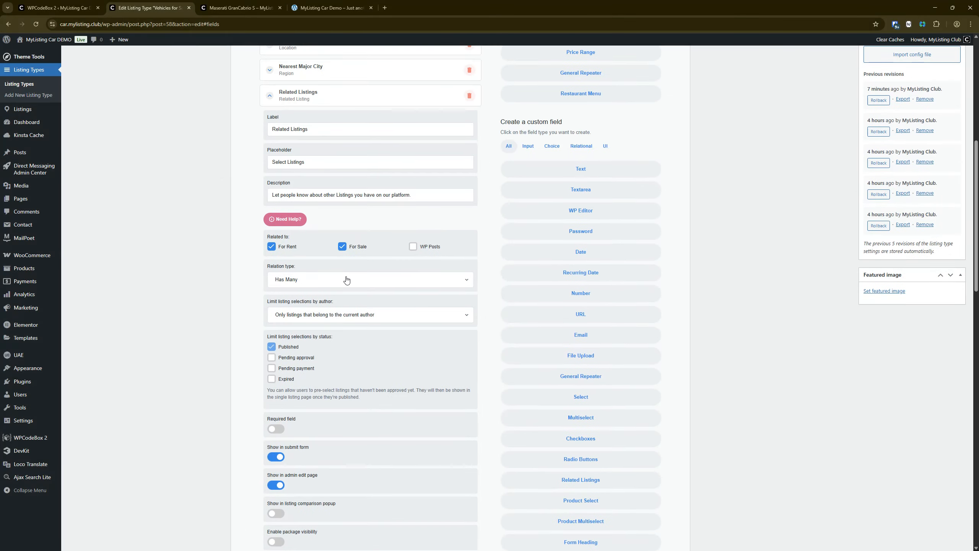
left_click(311, 101)
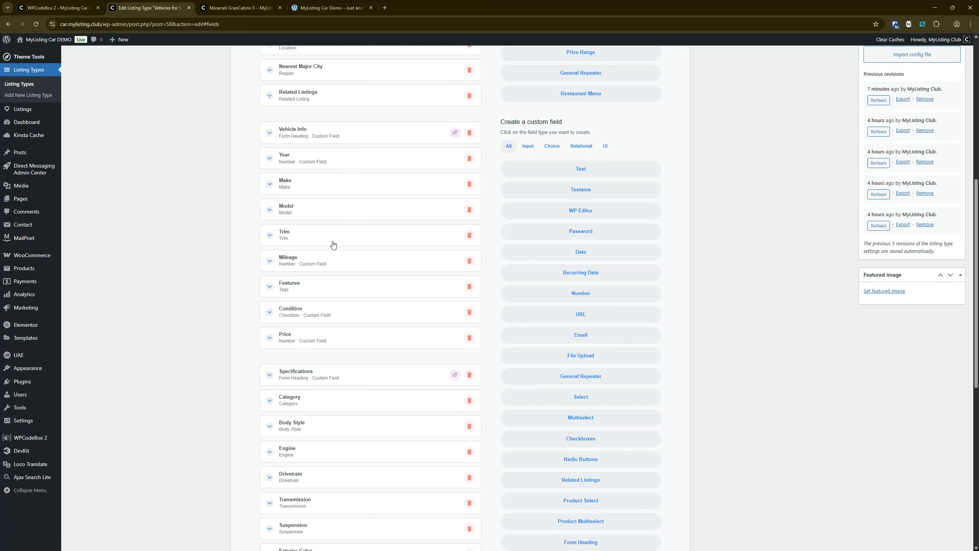
scroll(333, 244, "down", 2)
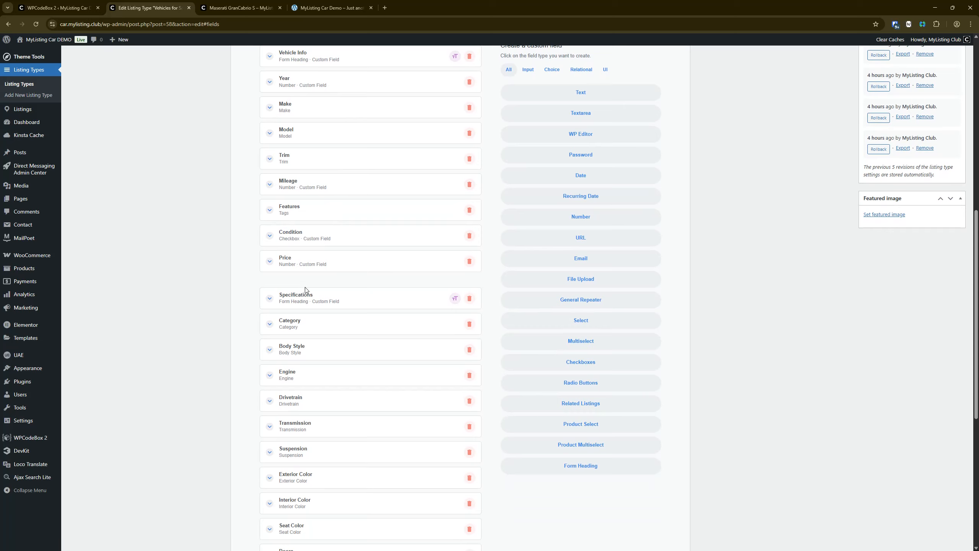
scroll(308, 288, "up", 10)
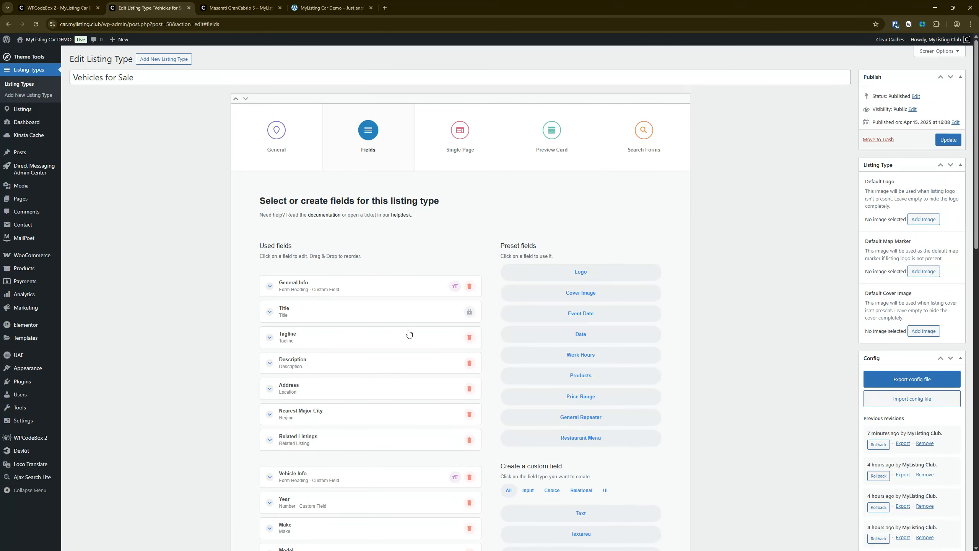
scroll(435, 387, "down", 6)
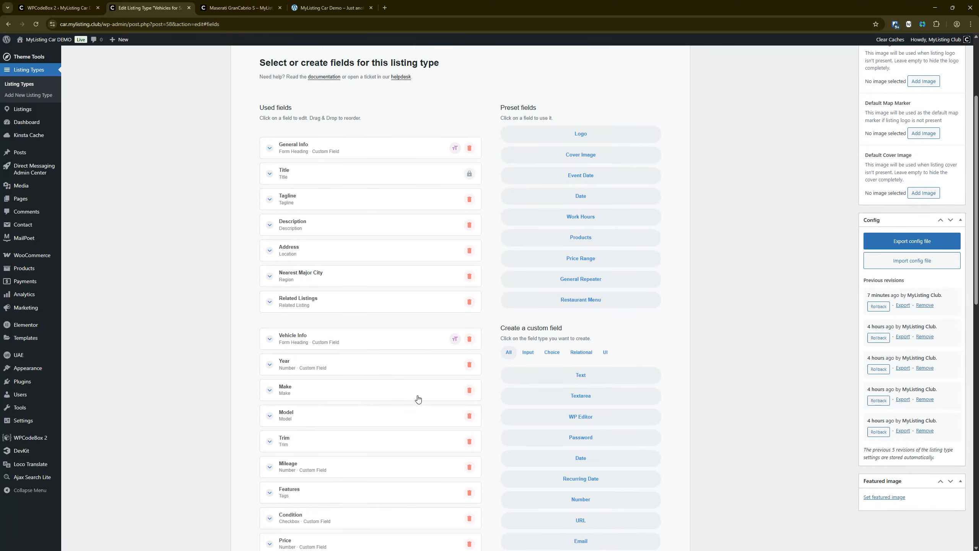
- Examine the listing type's config file export and import options and its list of previous revisions with rollback
scroll(413, 394, "up", 3)
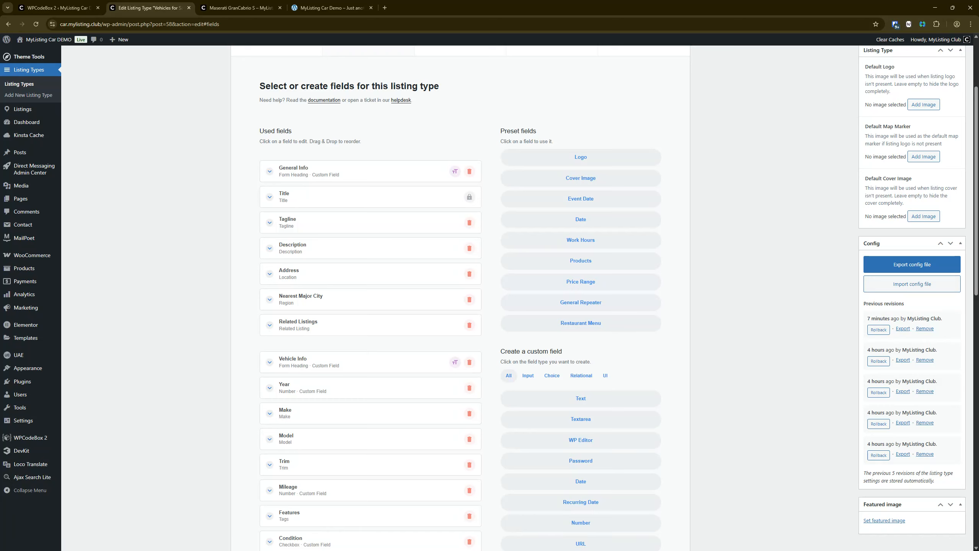
scroll(757, 274, "down", 3)
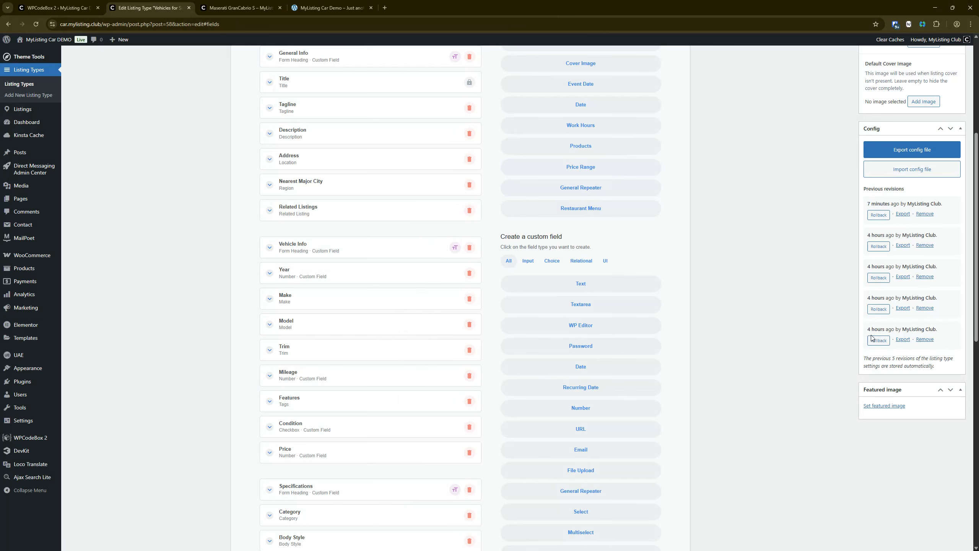
scroll(872, 338, "up", 3)
left_click(920, 270)
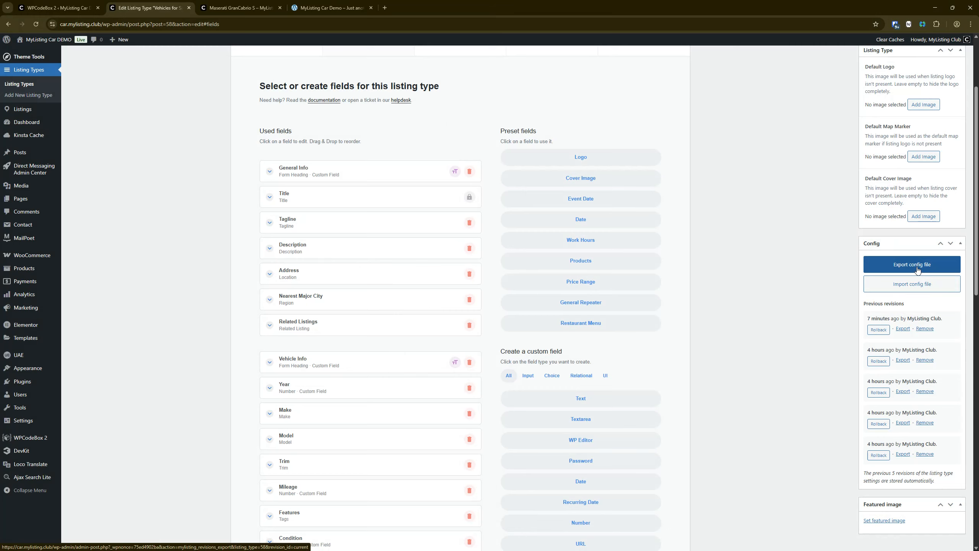
scroll(813, 313, "down", 4)
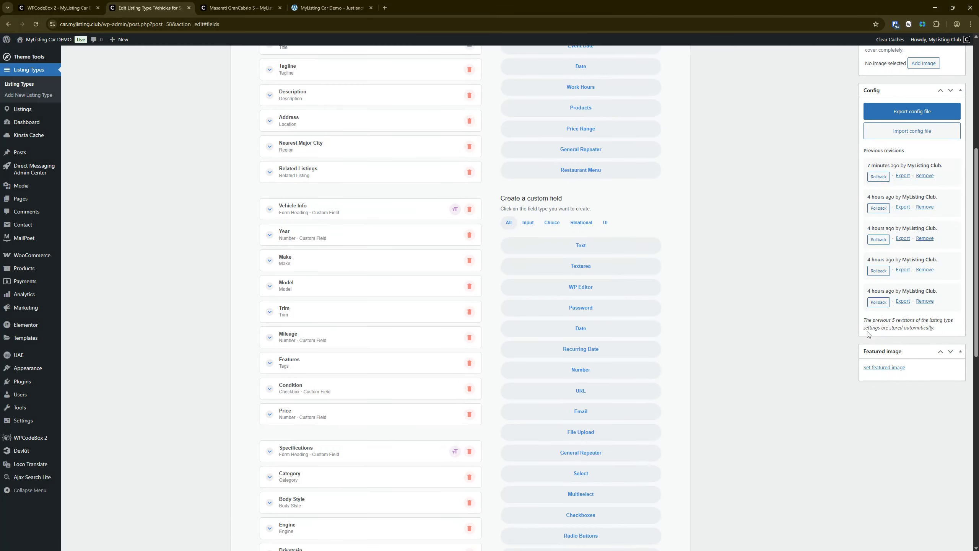
scroll(868, 334, "up", 1)
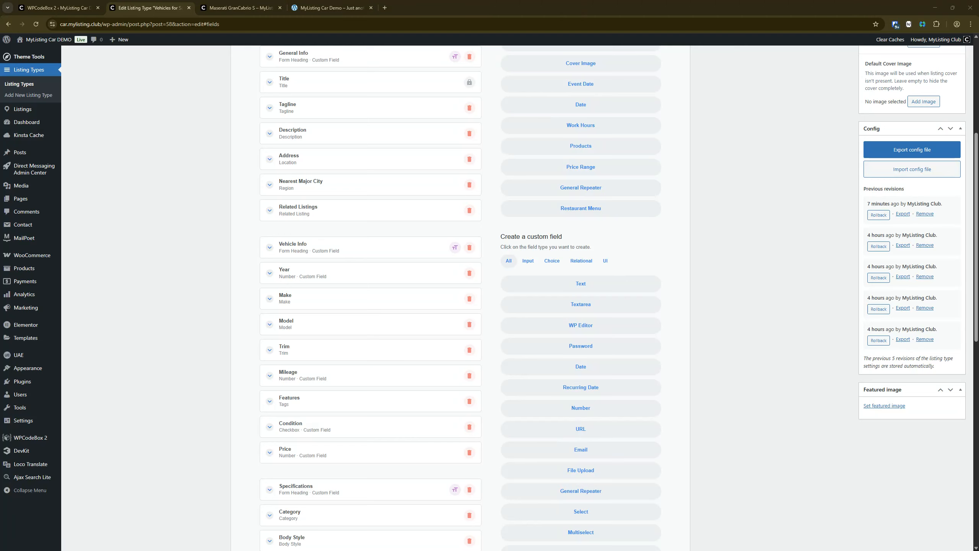
scroll(760, 278, "down", 2)
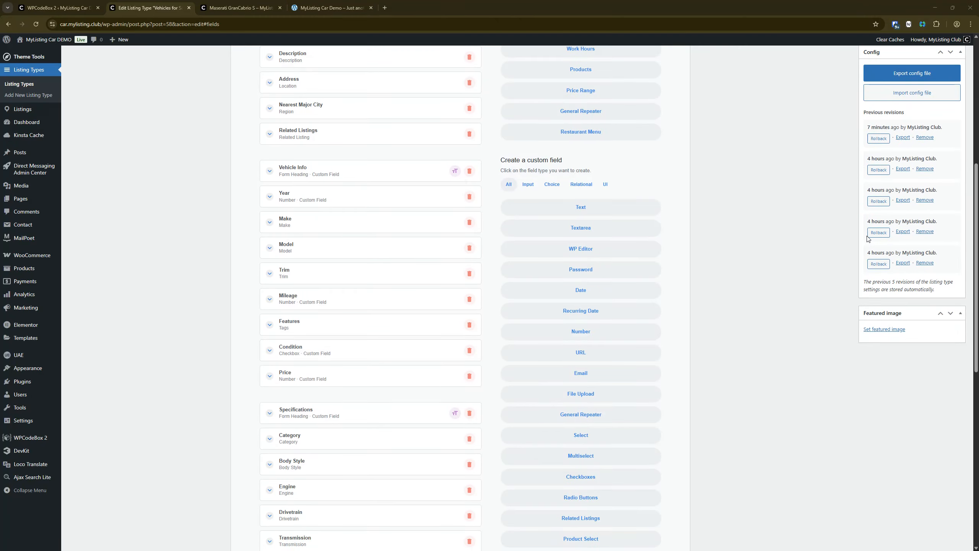
scroll(931, 260, "up", 2)
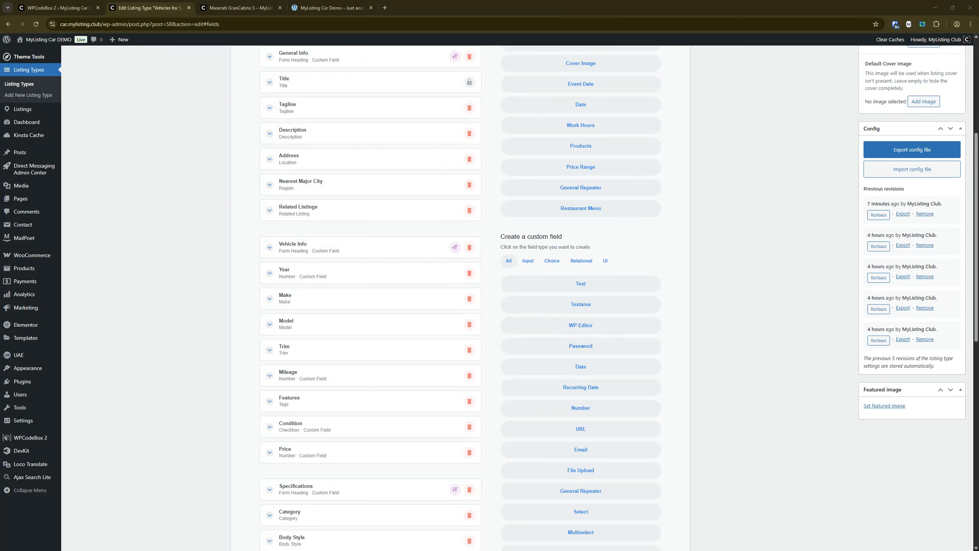
- Go from the Maserati GranCabrio S listing to the demo site's home page and find its Vehicles for Sale section
left_click(234, 8)
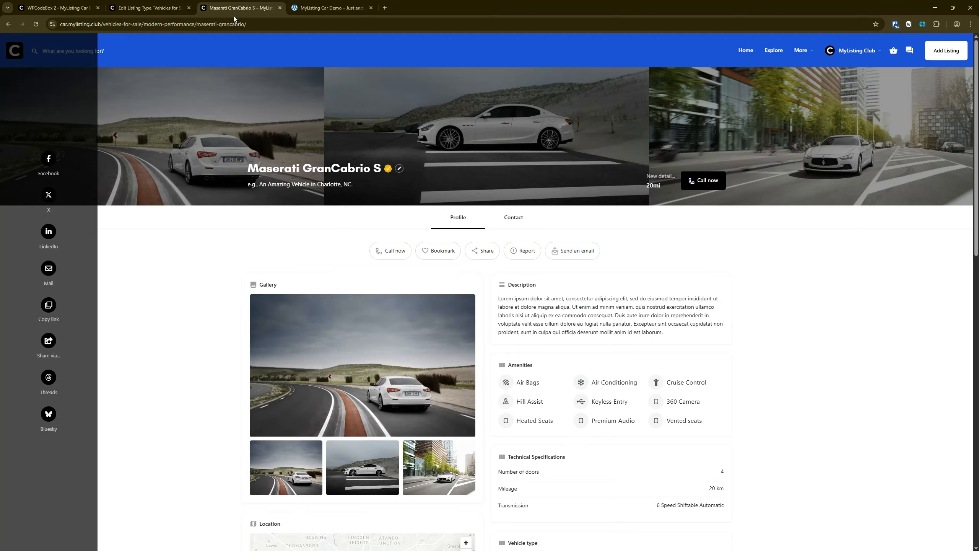
left_click(84, 99)
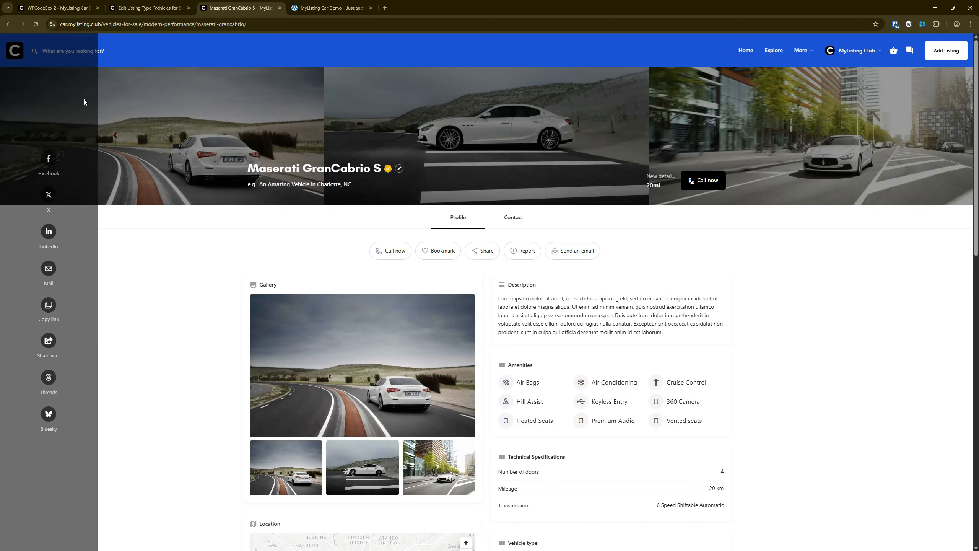
left_click(15, 55)
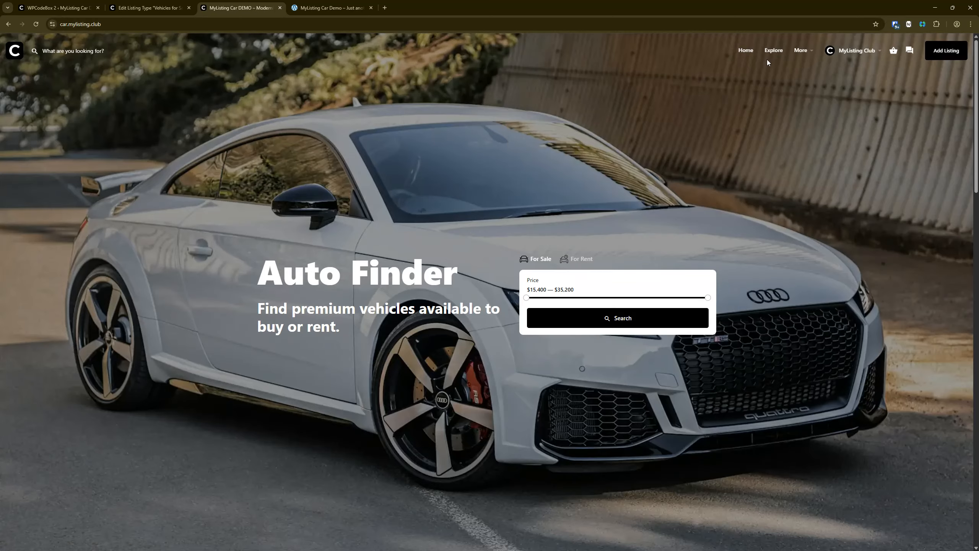
scroll(573, 232, "down", 15)
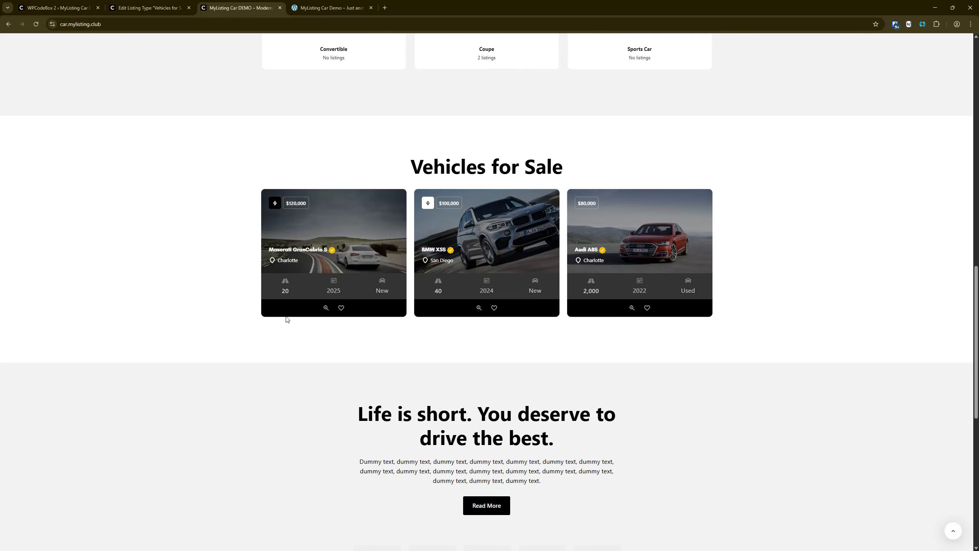
- Inspect the mileage, year and condition details on the Maserati GranCabrio S preview card
left_click(286, 290)
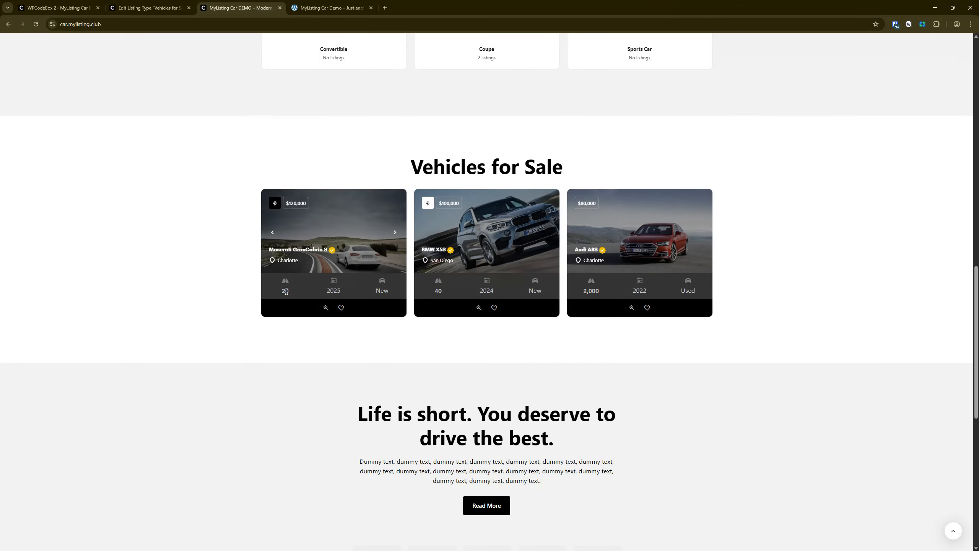
left_click(286, 281)
left_click_drag(289, 291, 281, 291)
left_click(330, 282)
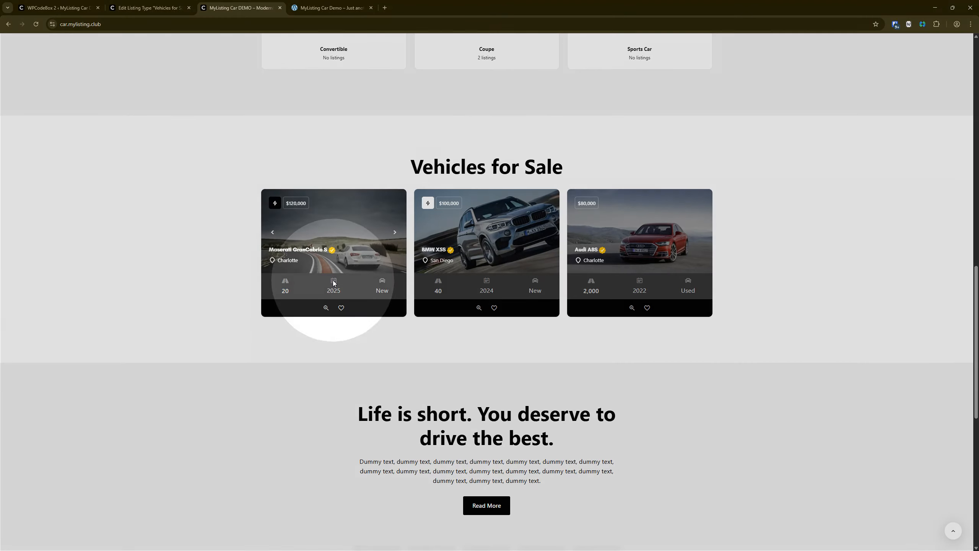
left_click_drag(333, 281, 320, 289)
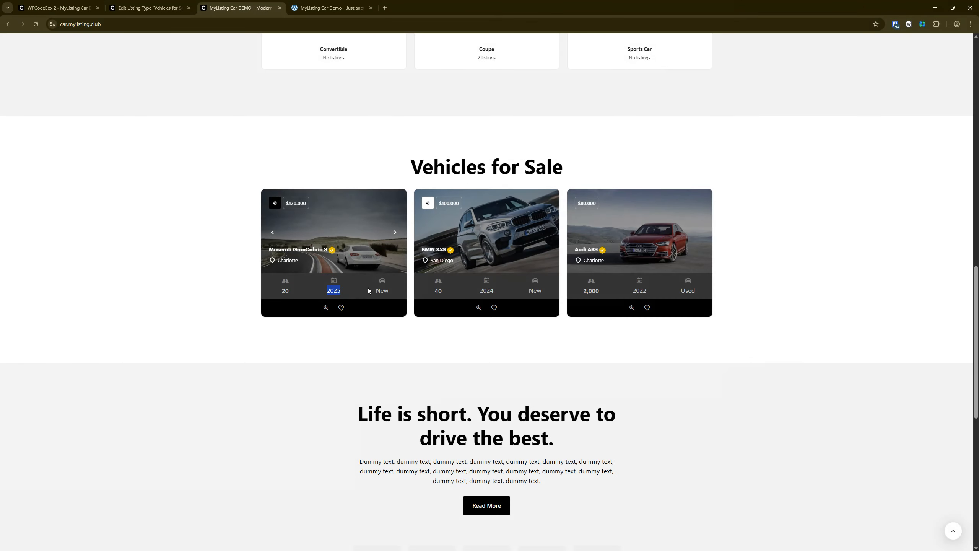
left_click(384, 281)
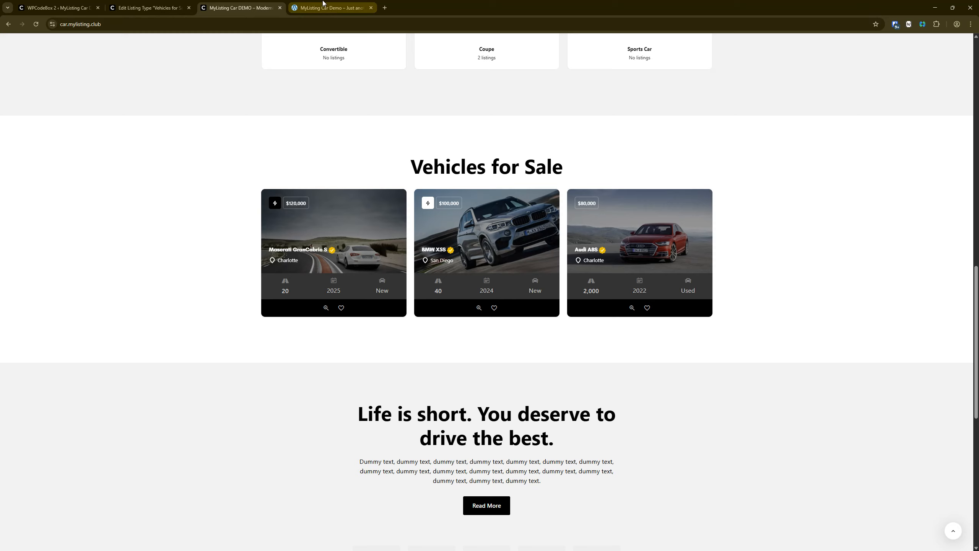
- Compare with the original MyListing Car Demo site by inspecting the details on its Cars for sale preview cards
left_click(322, 3)
scroll(214, 197, "down", 15)
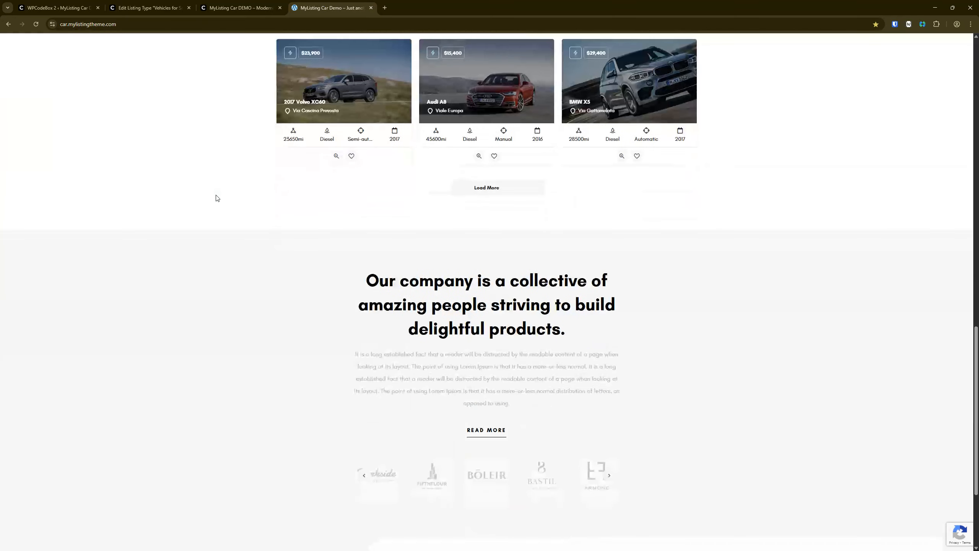
scroll(227, 224, "up", 3)
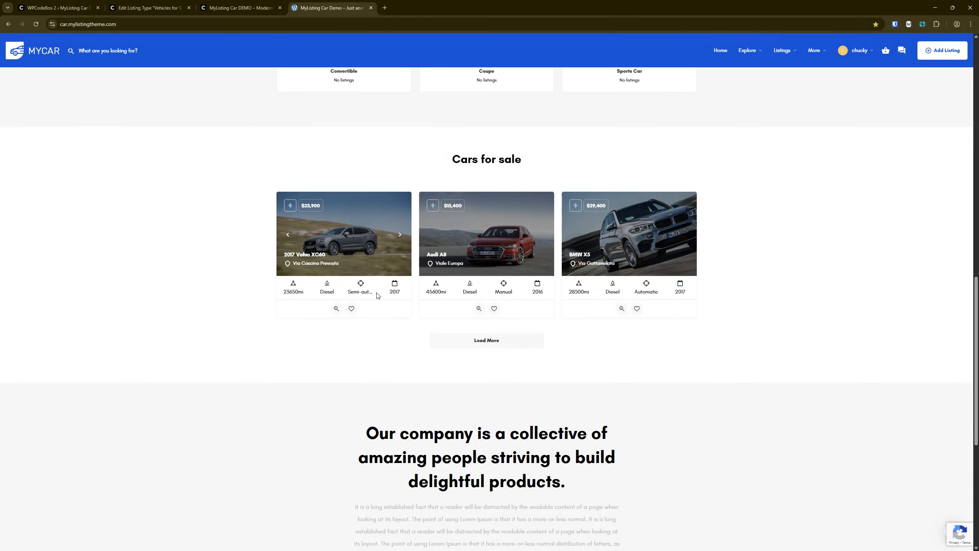
left_click_drag(359, 292, 366, 292)
left_click(364, 292)
double_click(390, 290)
left_click(403, 333)
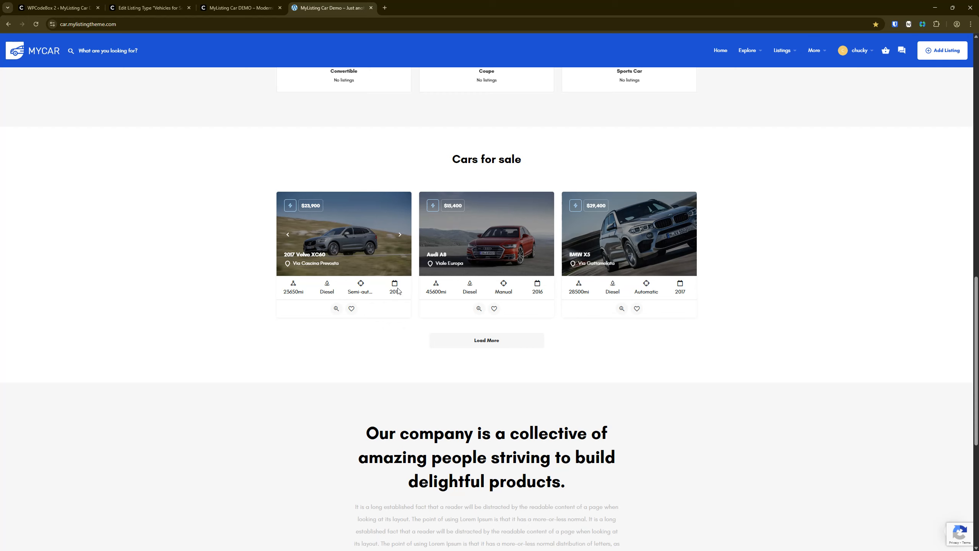
- Return to the Vehicles for Sale listing type and show its Preview Card settings
left_click(266, 5)
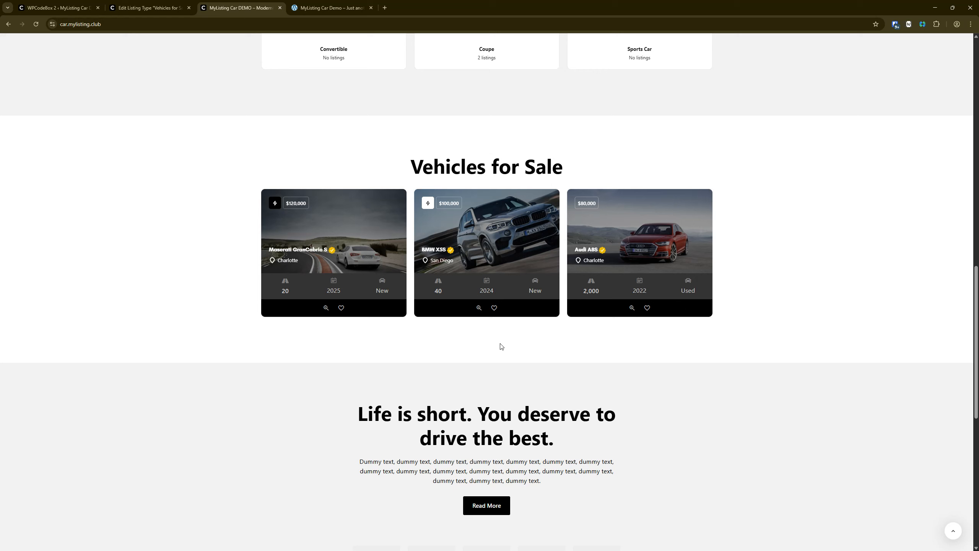
left_click(171, 6)
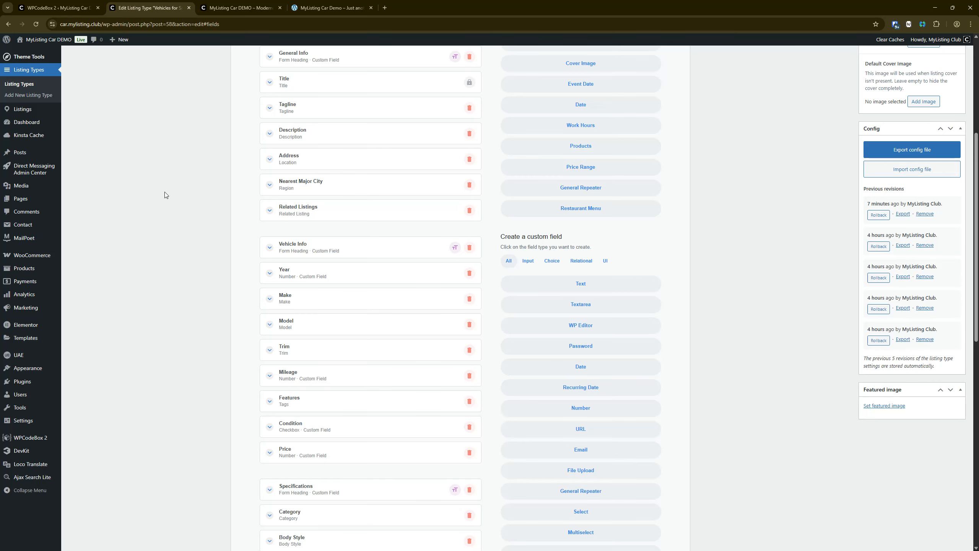
scroll(166, 195, "up", 5)
left_click(550, 141)
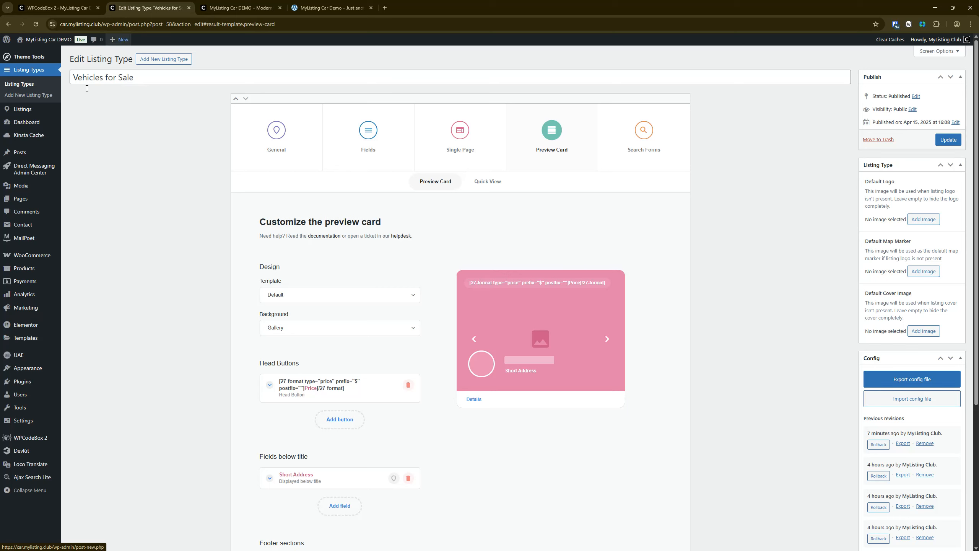
- Open the list of listing types in a separate browser tab and open Vehicles for Rent for editing
right_click(24, 84)
left_click(38, 94)
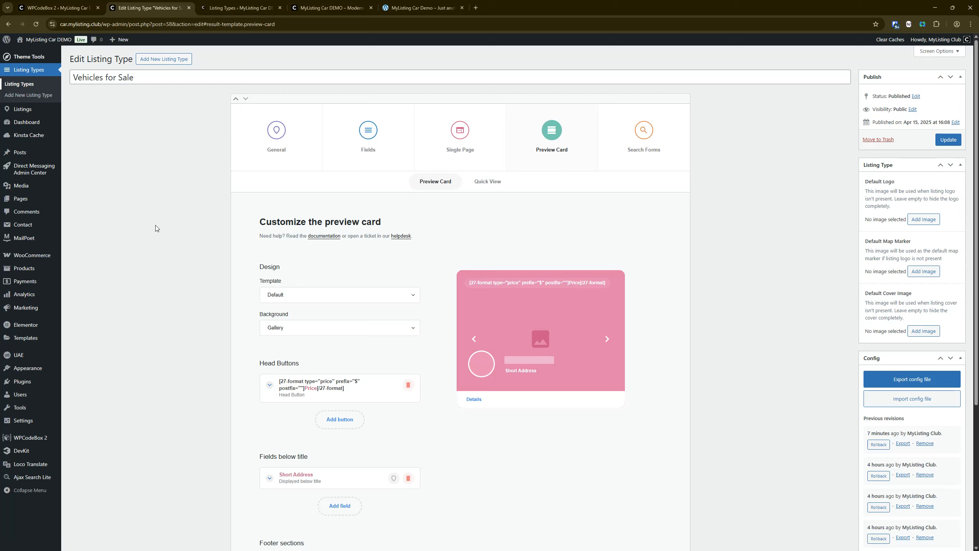
key("ctrl+Tab")
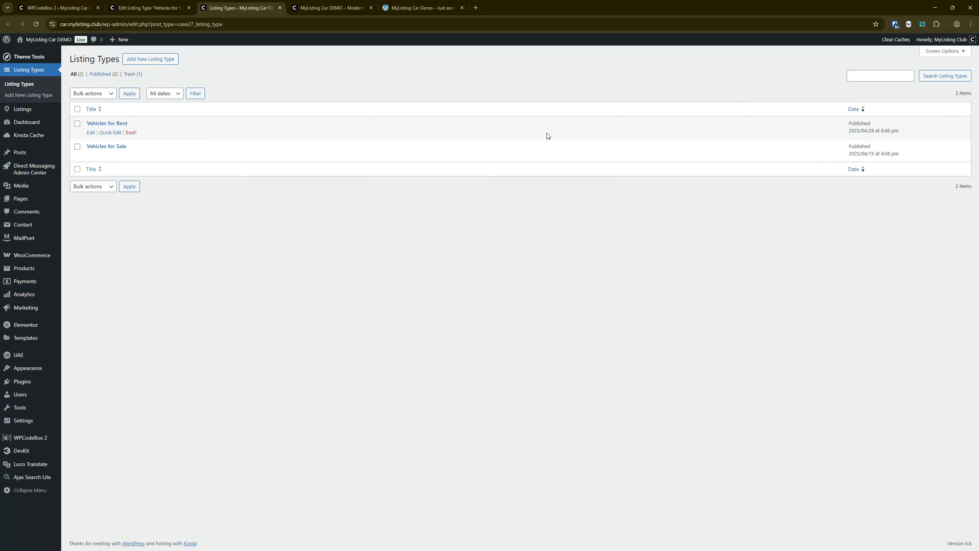
left_click(159, 5)
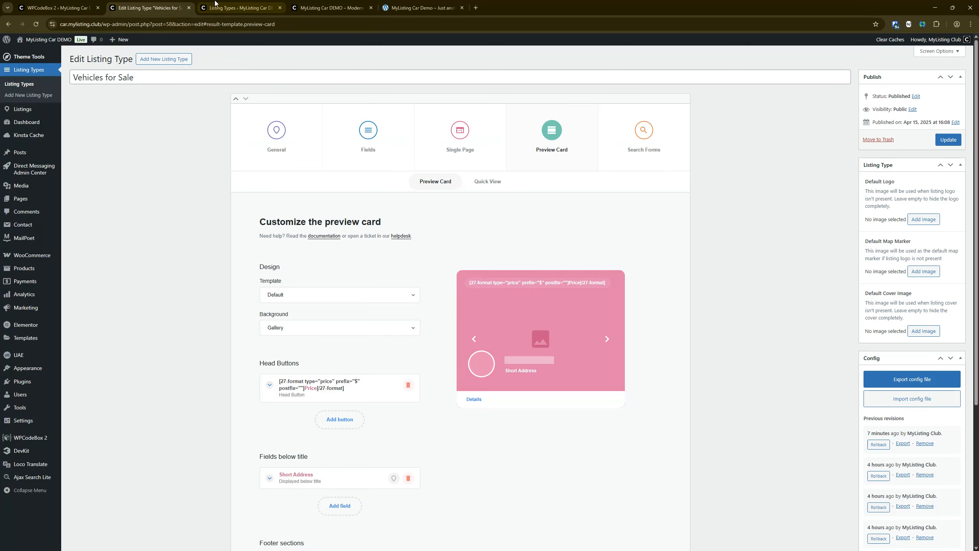
left_click(237, 8)
left_click(107, 123)
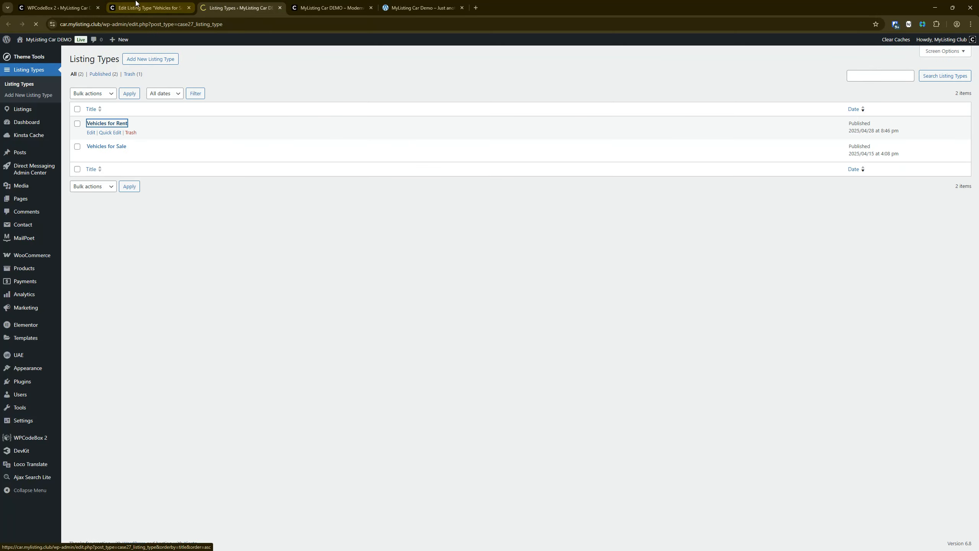
- Expand the Details footer section of the Vehicles for Sale preview card and examine its details and buttons
key("ctrl+shift+Tab")
scroll(320, 402, "down", 5)
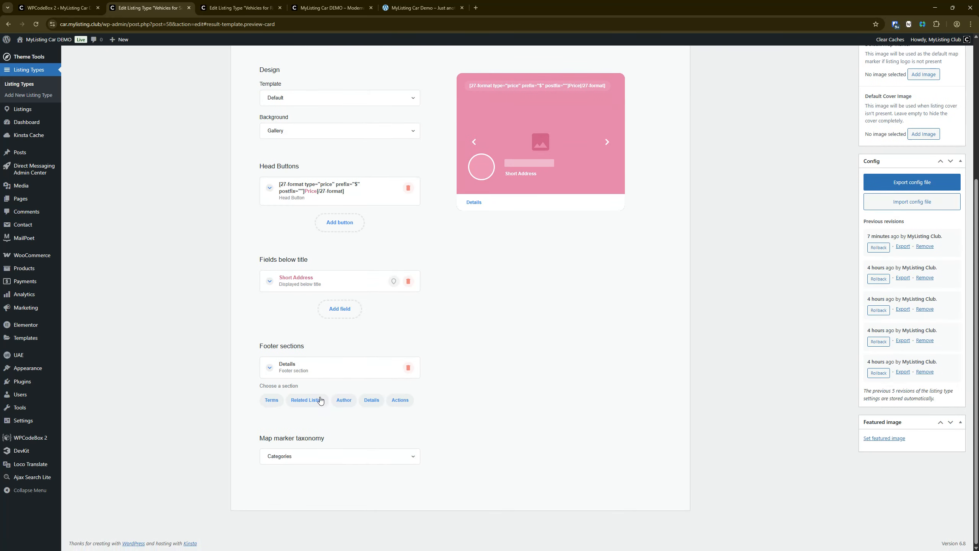
left_click(313, 376)
scroll(358, 335, "down", 3)
scroll(346, 337, "down", 2)
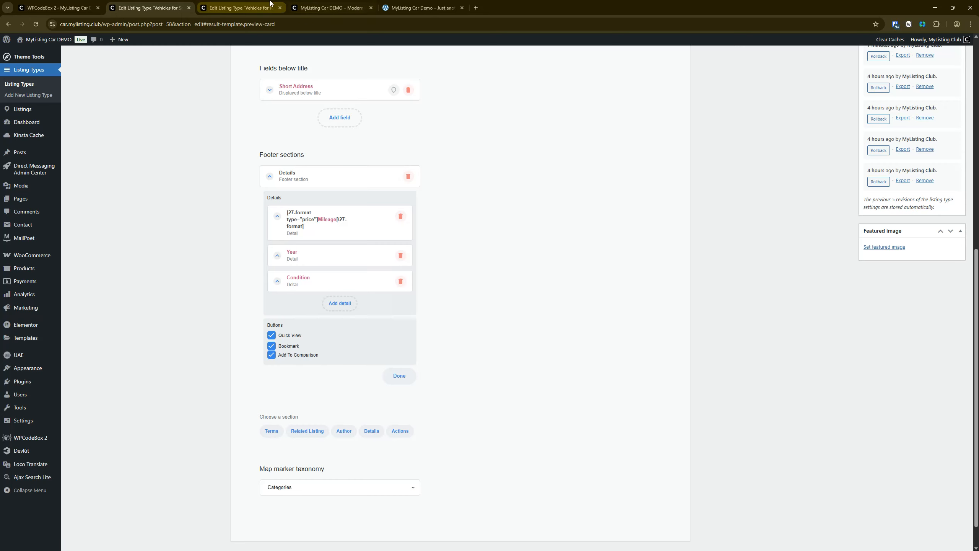
- Examine the Details footer section in the Vehicles for Rent preview card settings
left_click(241, 8)
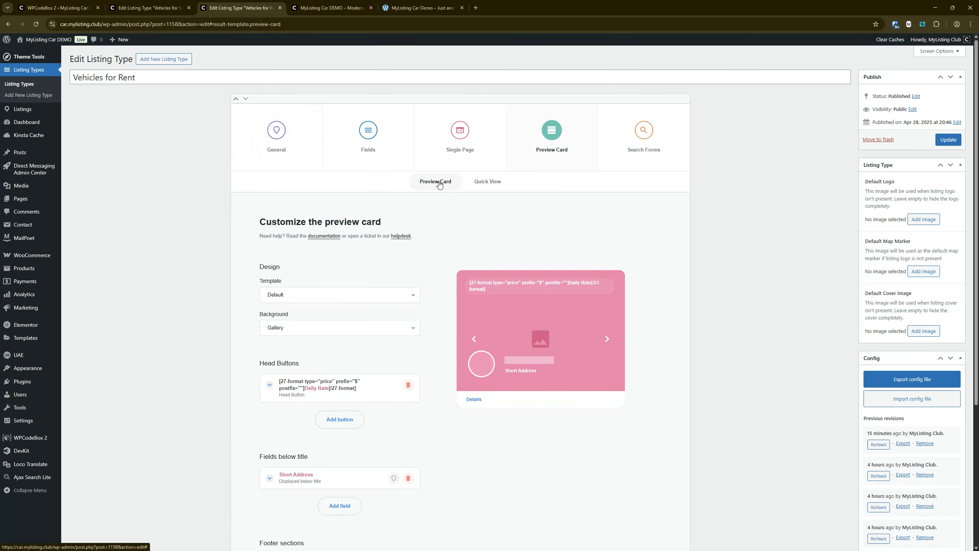
scroll(316, 347, "down", 5)
left_click(314, 376)
scroll(316, 370, "down", 8)
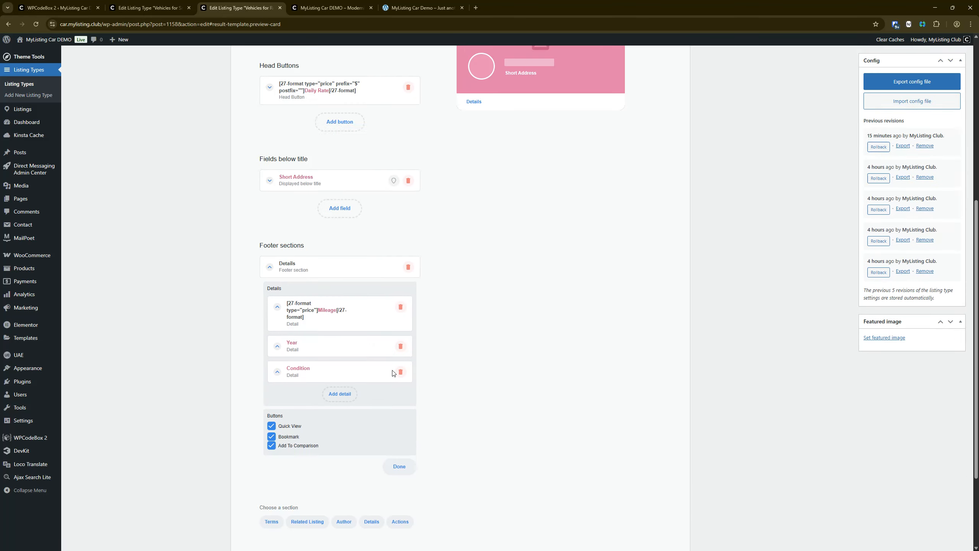
scroll(310, 348, "up", 11)
- Go back to the demo site's home page and run the For Sale vehicle search
left_click(339, 7)
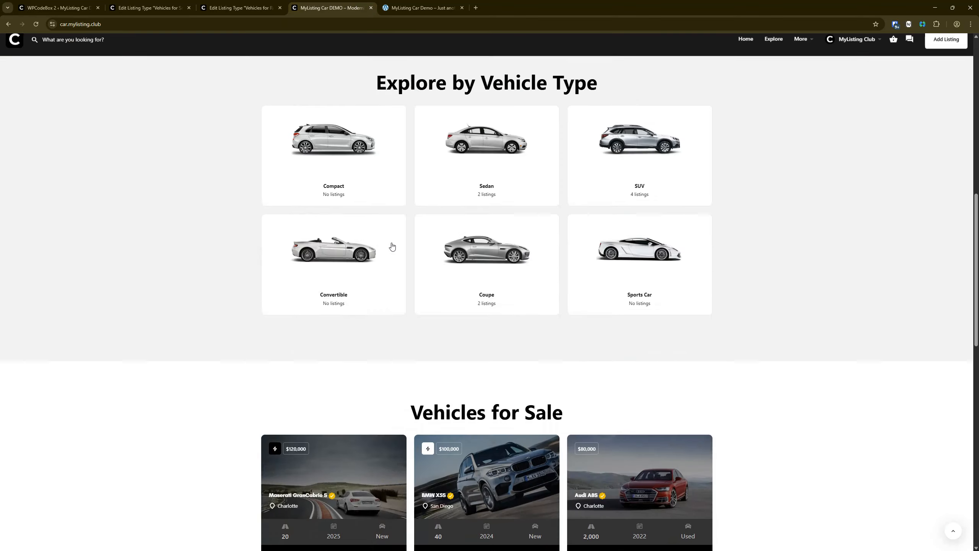
scroll(389, 246, "up", 10)
left_click(630, 322)
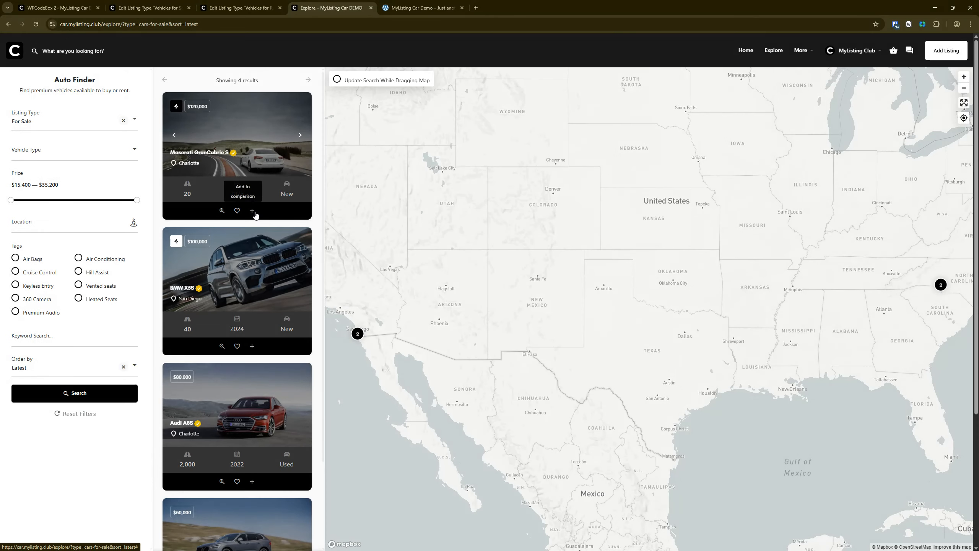
- Add the Maserati GranCabrio S and BMW X5S to the comparison and view their specifications side by side
left_click(253, 212)
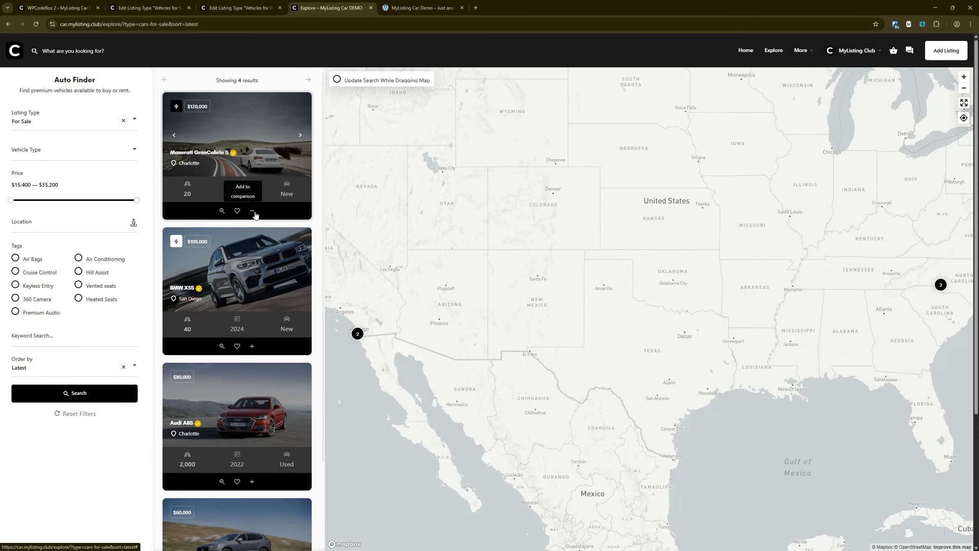
left_click(252, 347)
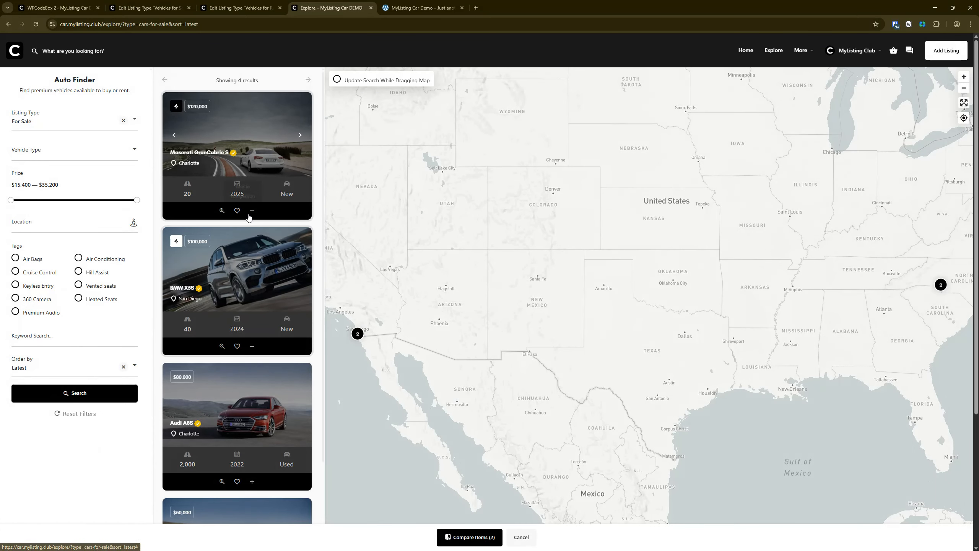
left_click(477, 536)
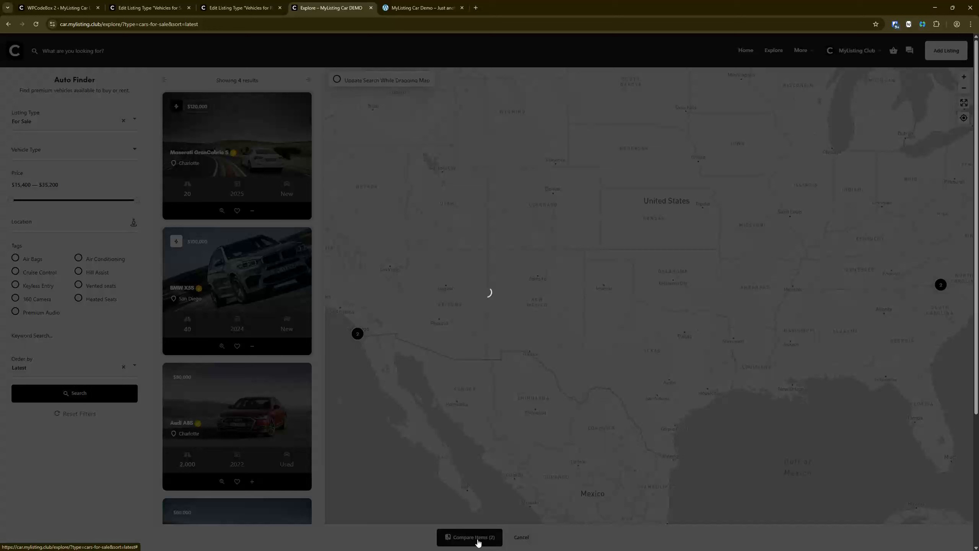
scroll(507, 216, "down", 3)
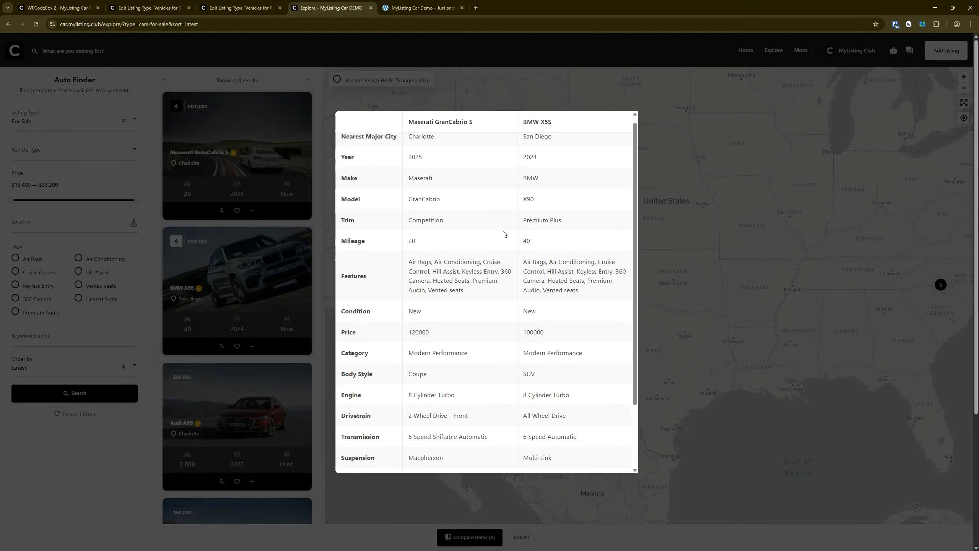
- Review the full specification comparison of the Maserati GranCabrio S and BMW X5S, and close the comparison table
scroll(506, 235, "up", 3)
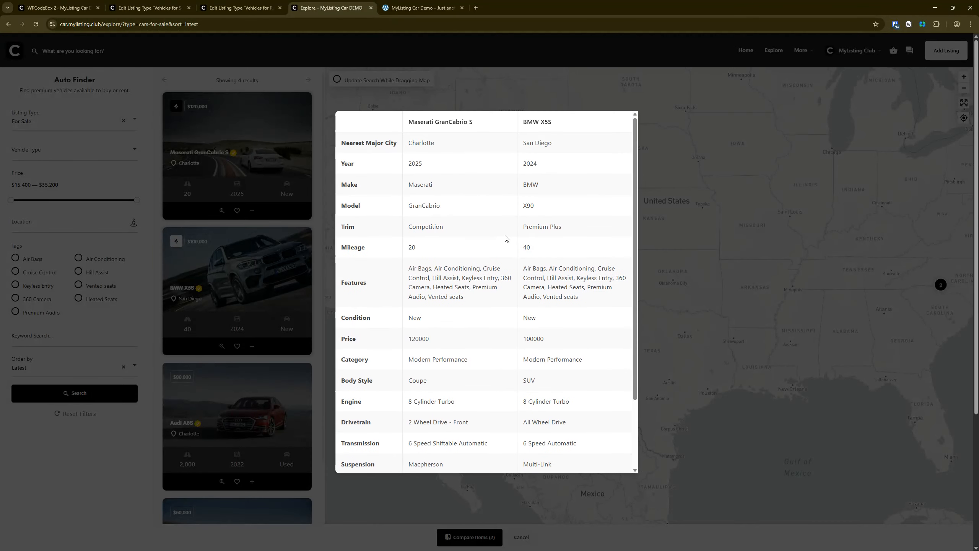
scroll(459, 230, "down", 3)
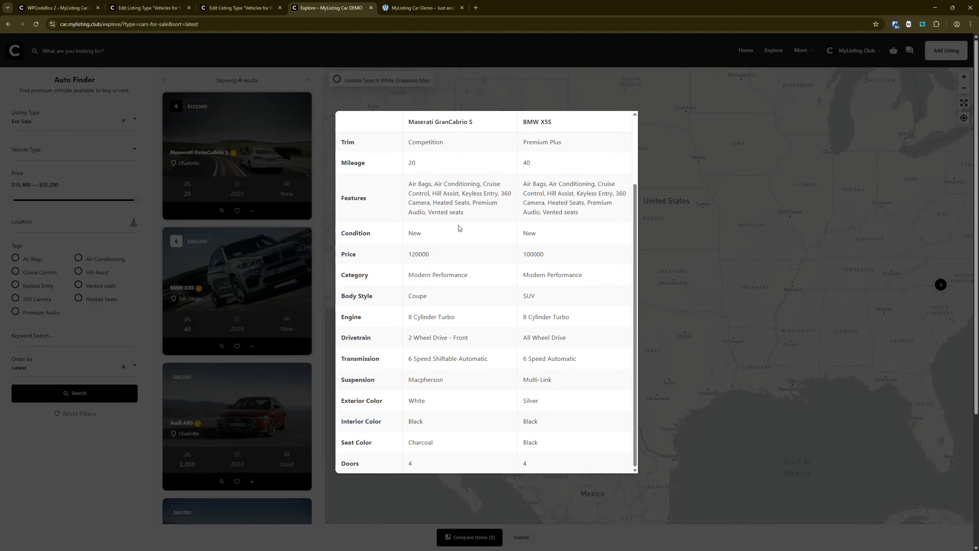
scroll(436, 174, "up", 3)
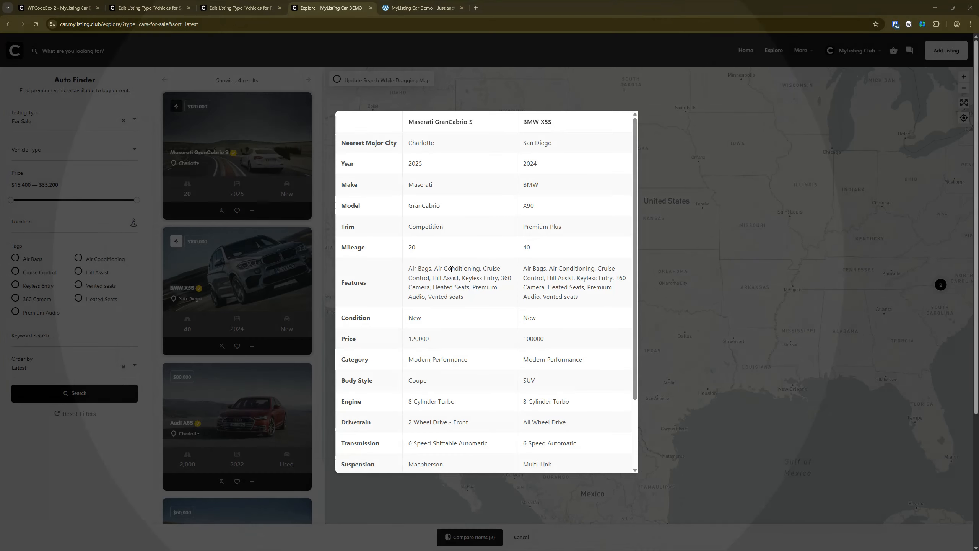
left_click(129, 488)
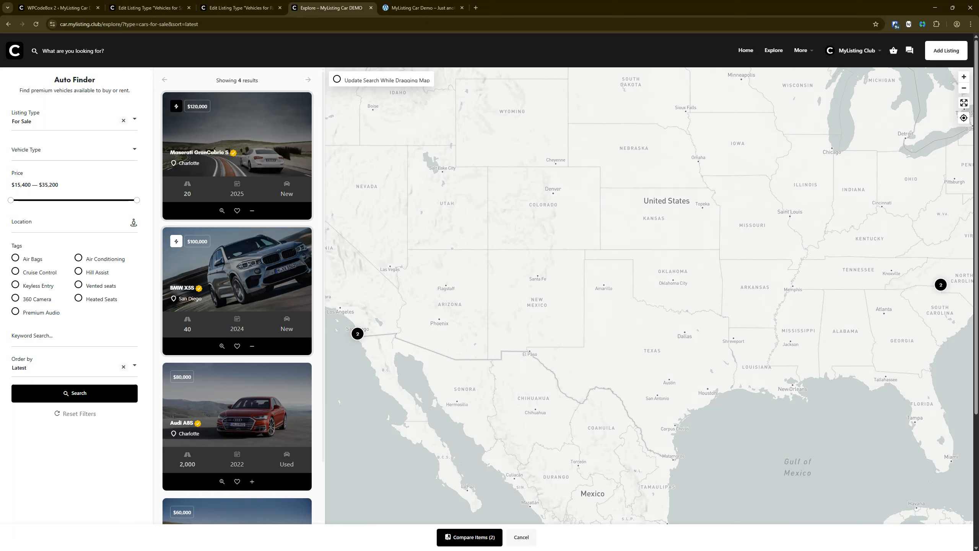
- Close both listing type editor pages and open the Categories of the listings in the WordPress admin
left_click(280, 7)
left_click(189, 8)
left_click(77, 5)
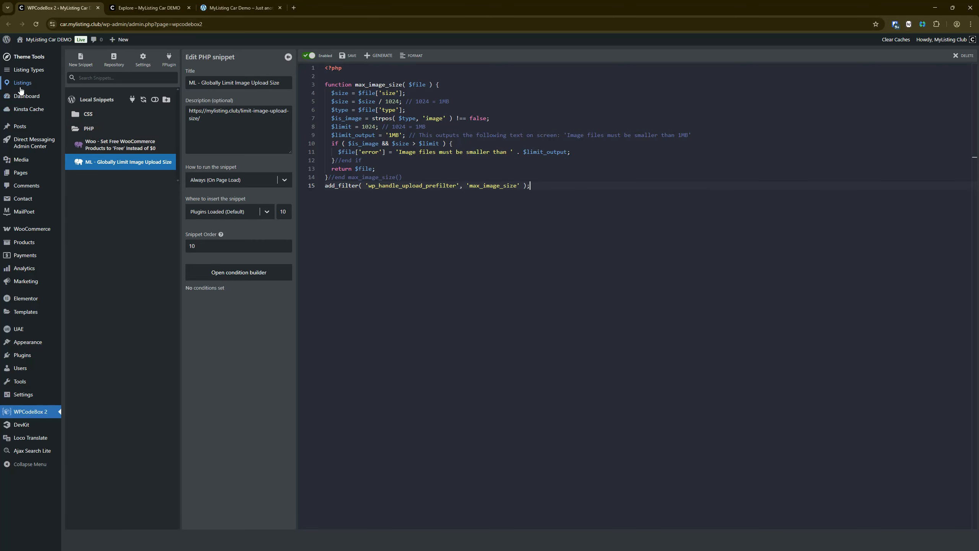
mouse_move(21, 89)
left_click(82, 109)
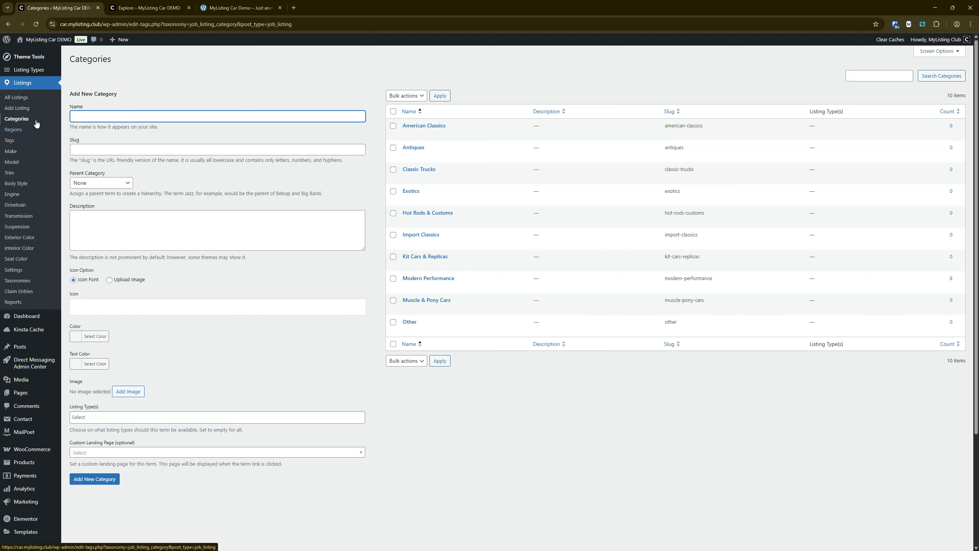
- Look through the Regions, Tags, Make and Model terms defined for the listings
left_click(18, 131)
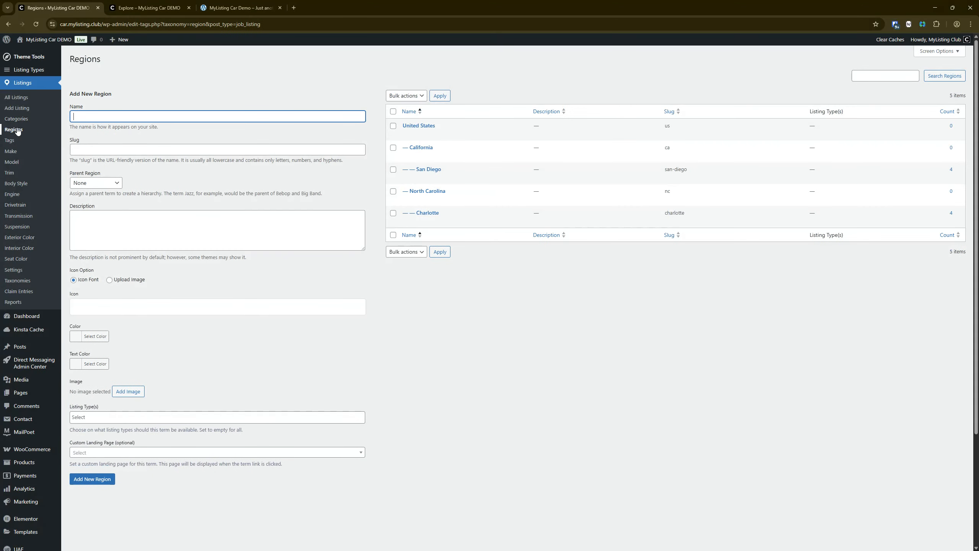
left_click(424, 169)
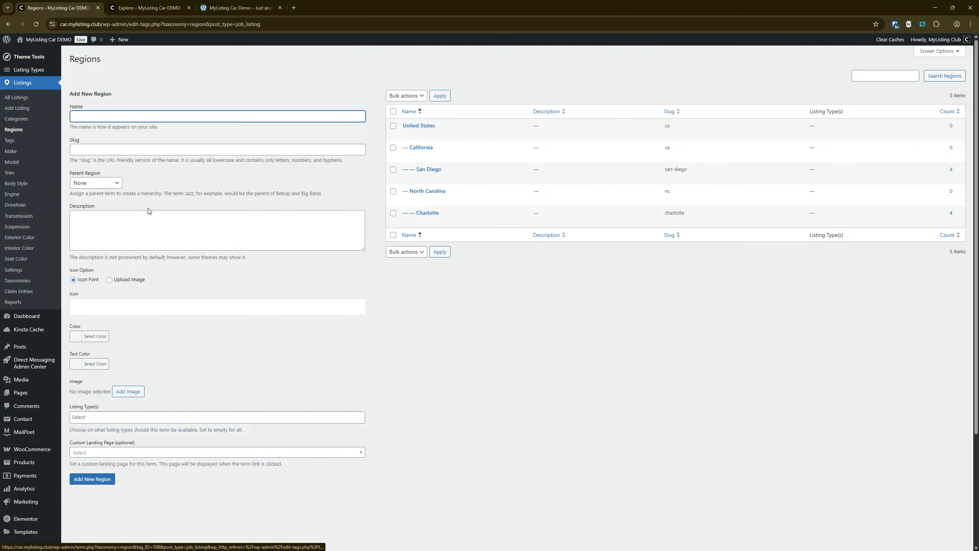
left_click(10, 141)
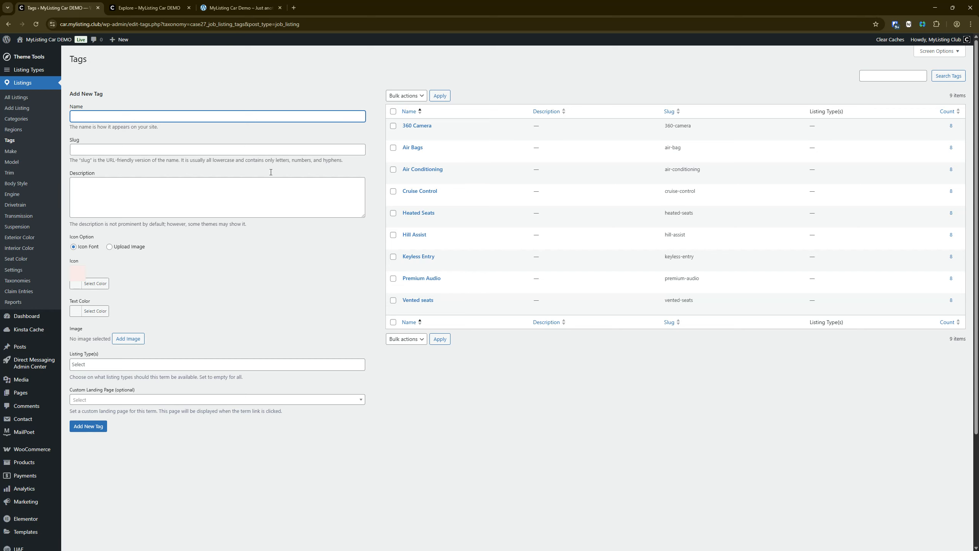
left_click(15, 151)
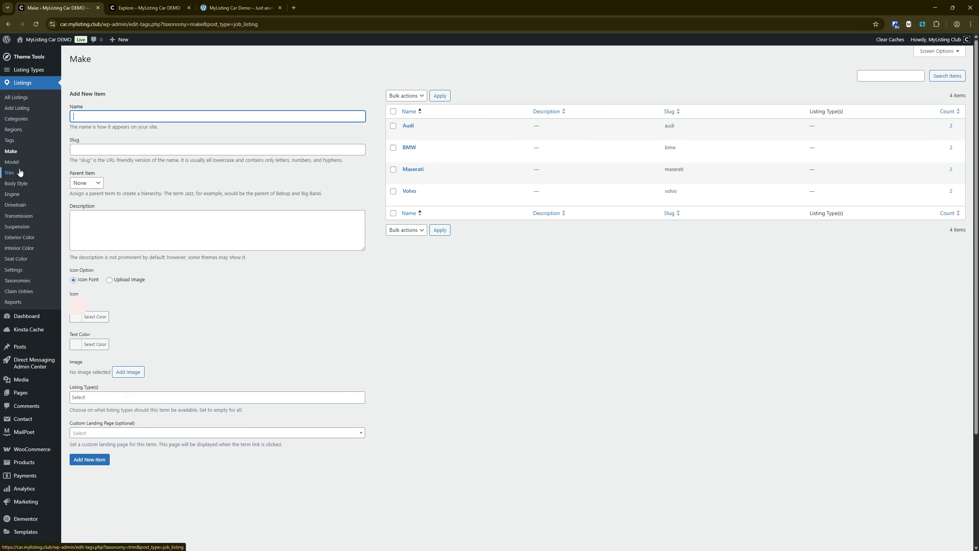
left_click(14, 162)
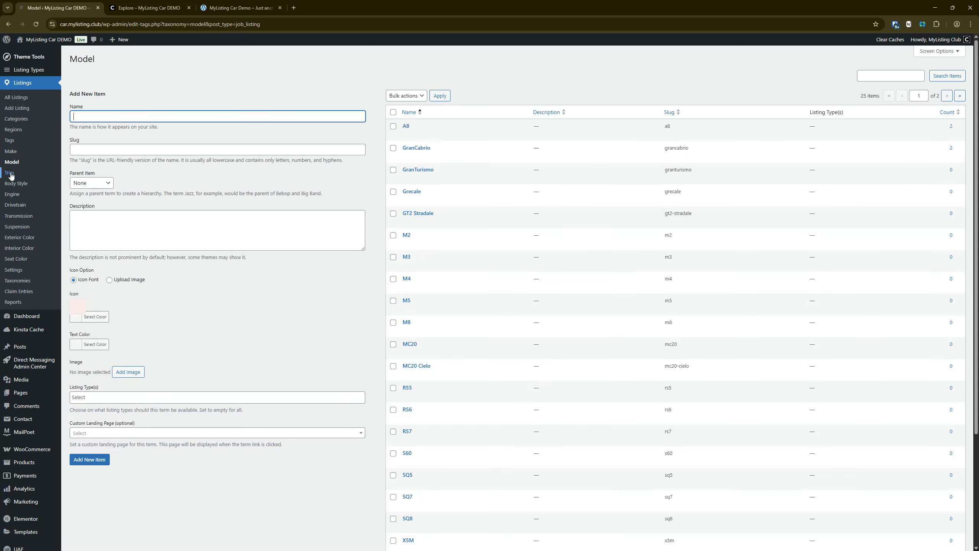
- Look through the Trim, Body Style, Engine and Drivetrain terms defined for the listings
left_click(11, 175)
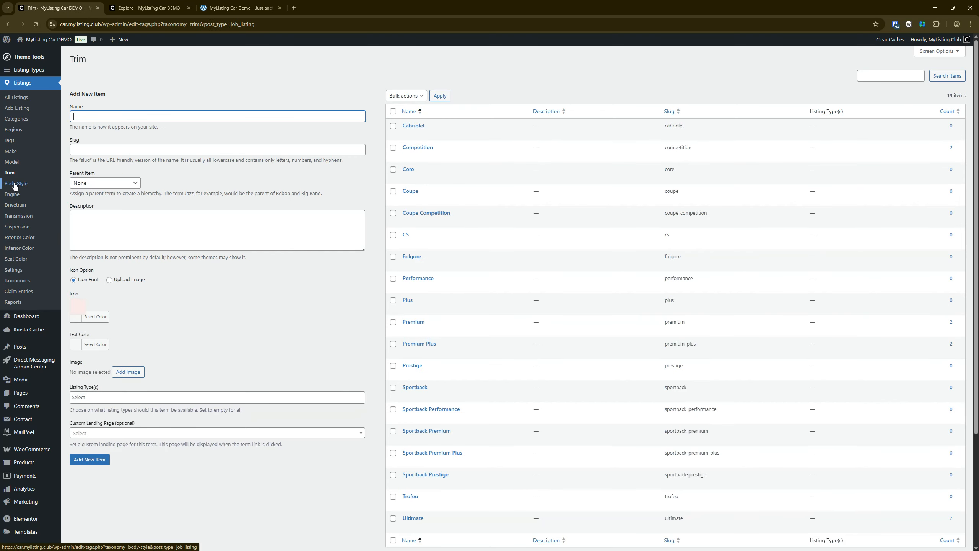
left_click(15, 185)
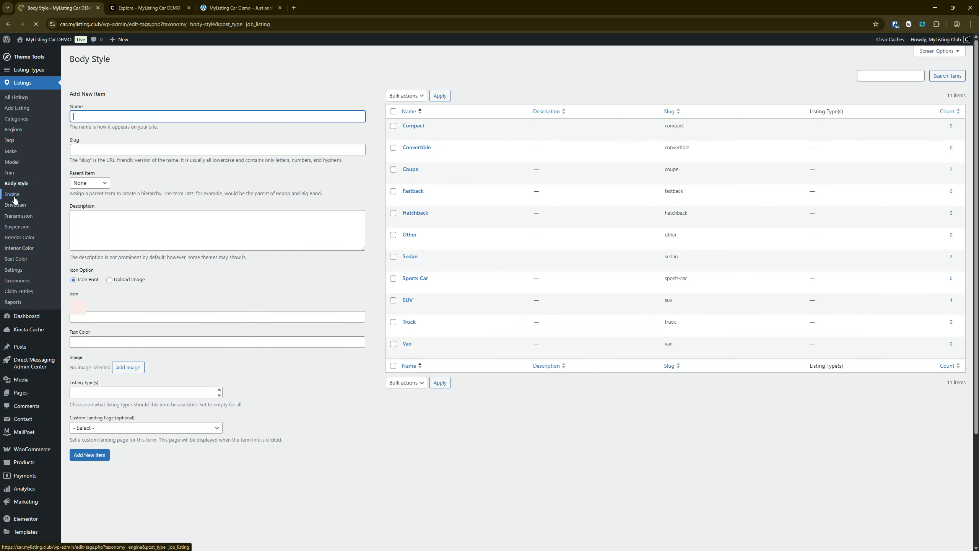
left_click(21, 195)
left_click(18, 205)
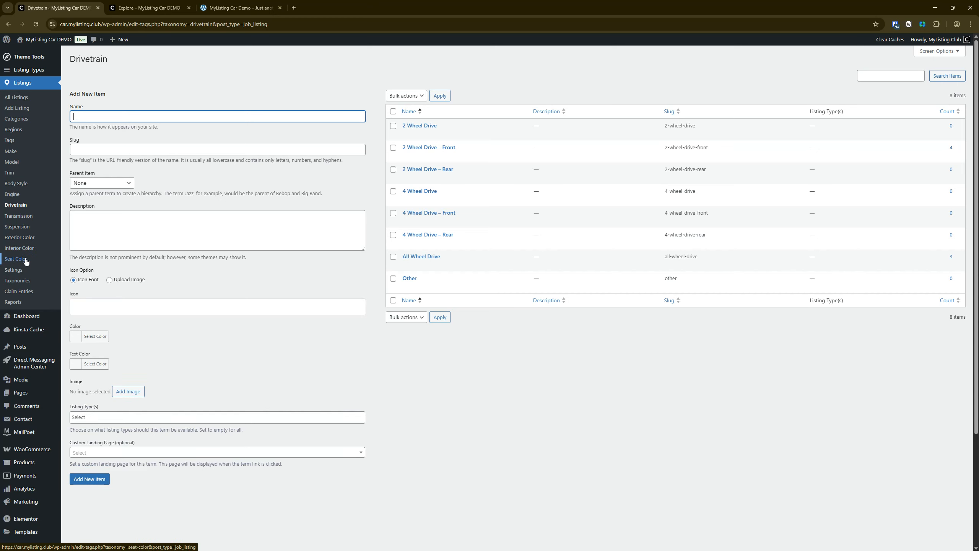
left_click(625, 374)
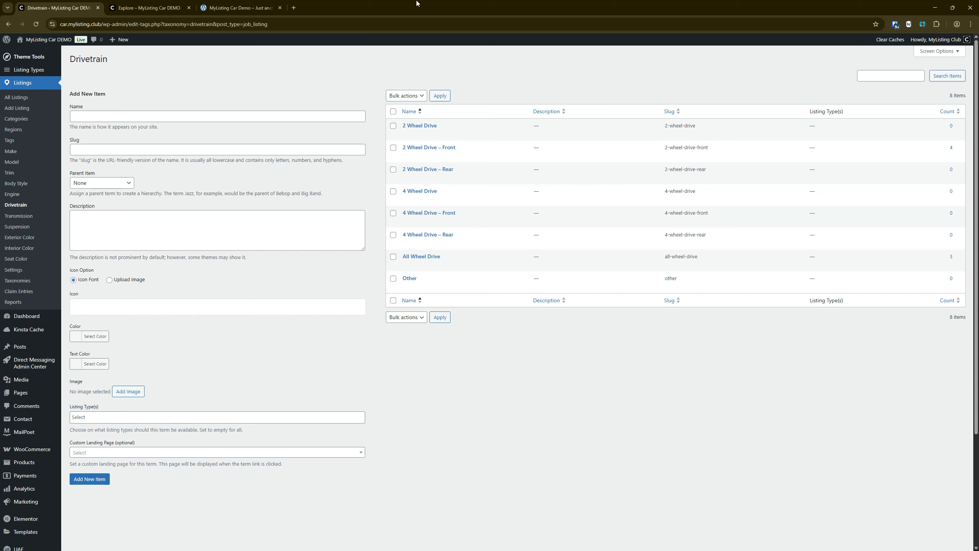
- Return to the demo site's home page and start adding a For Sale listing to show its package choices
left_click(146, 7)
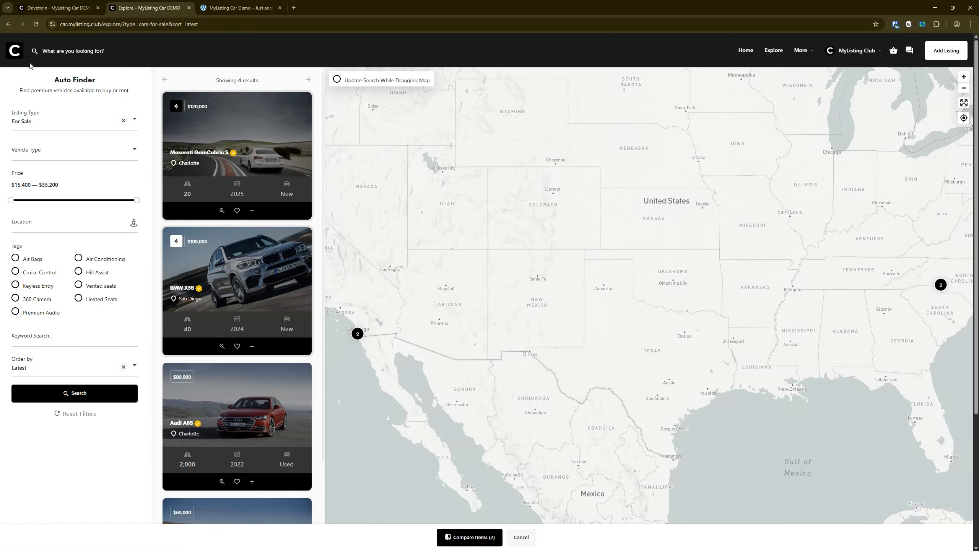
left_click(23, 55)
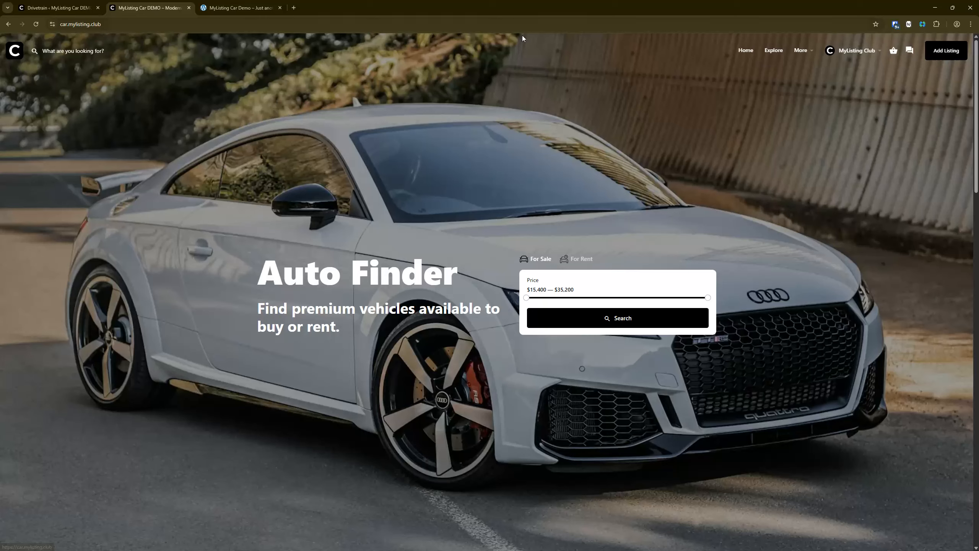
left_click(947, 55)
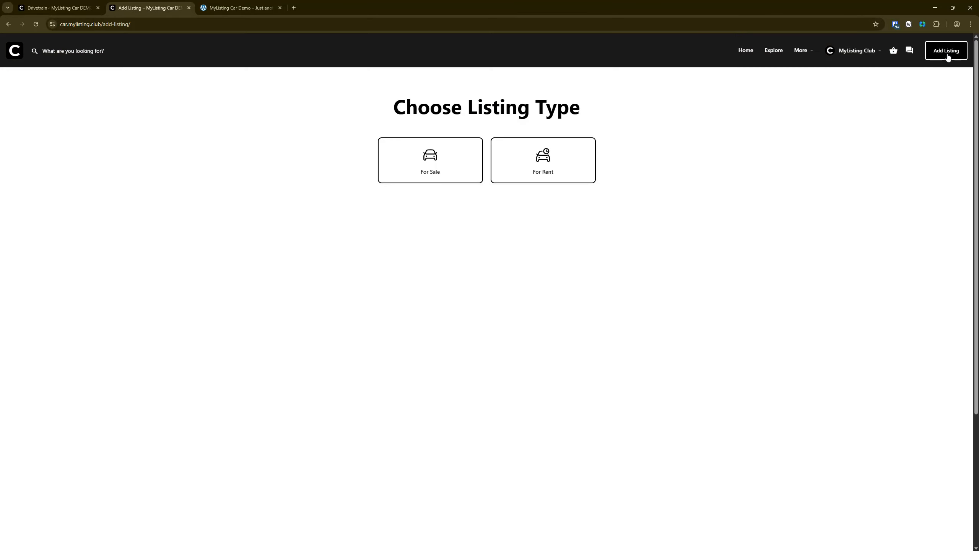
left_click(436, 162)
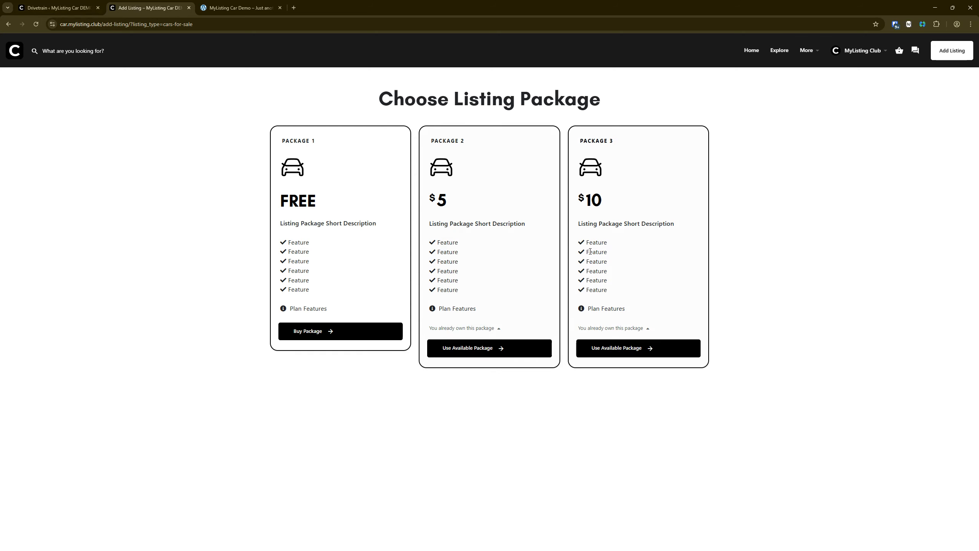
- Check the WooCommerce orders in the WordPress admin and return to the Choose Listing Package page
left_click(58, 8)
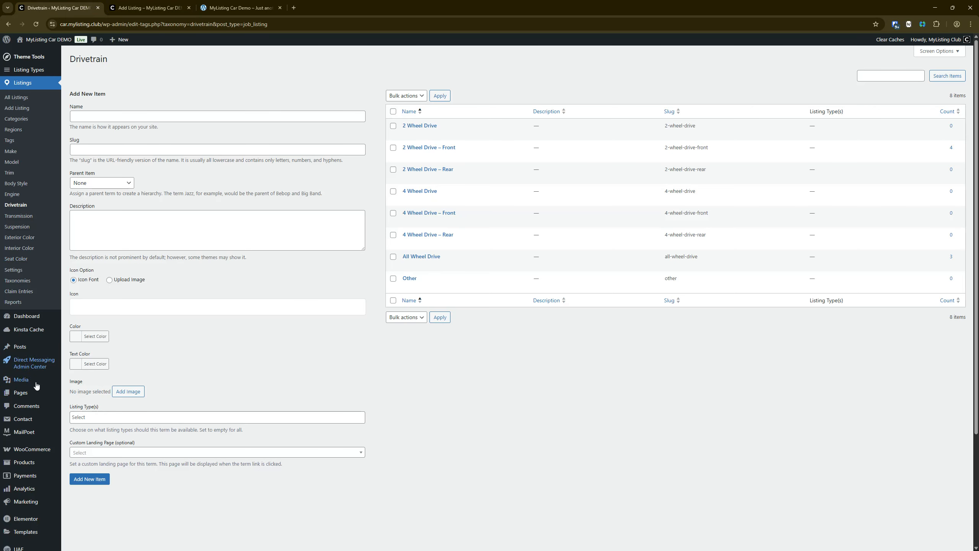
mouse_move(40, 455)
left_click(75, 460)
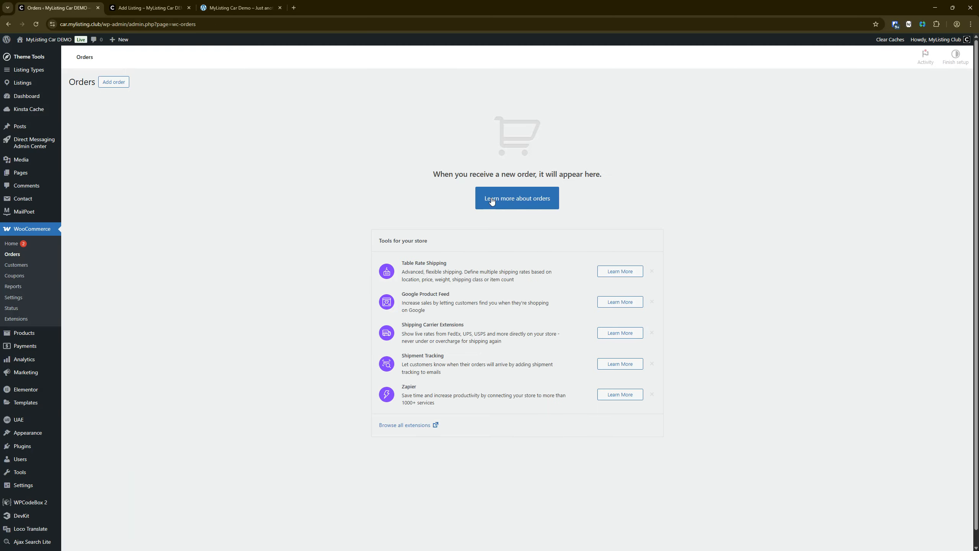
left_click(239, 7)
left_click(151, 7)
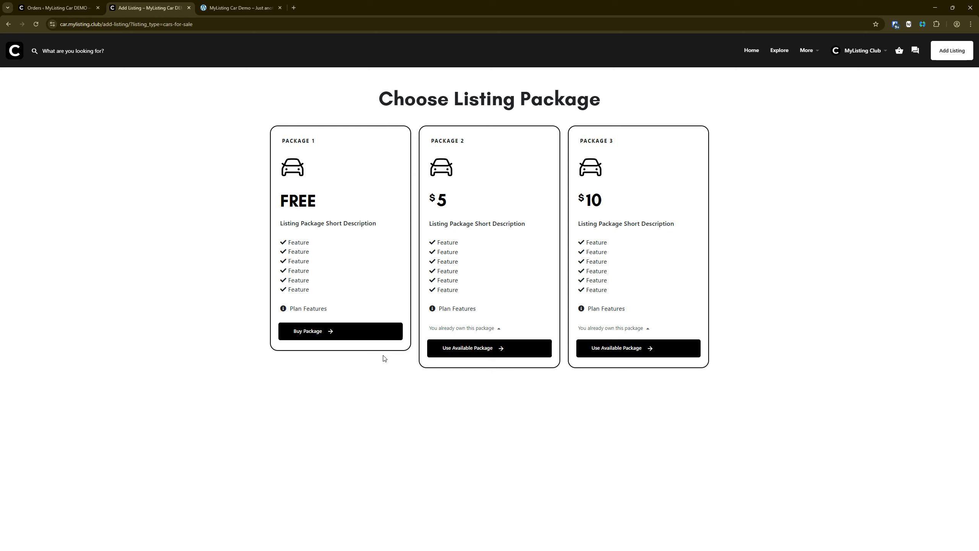
- Open the users' Paid Listing Packages in the WordPress admin
left_click(57, 8)
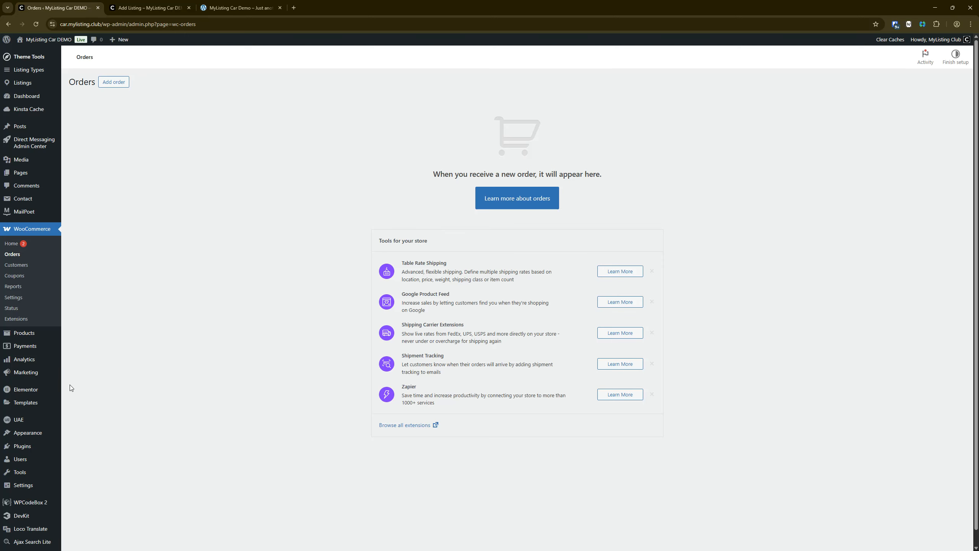
scroll(61, 401, "down", 1)
mouse_move(20, 450)
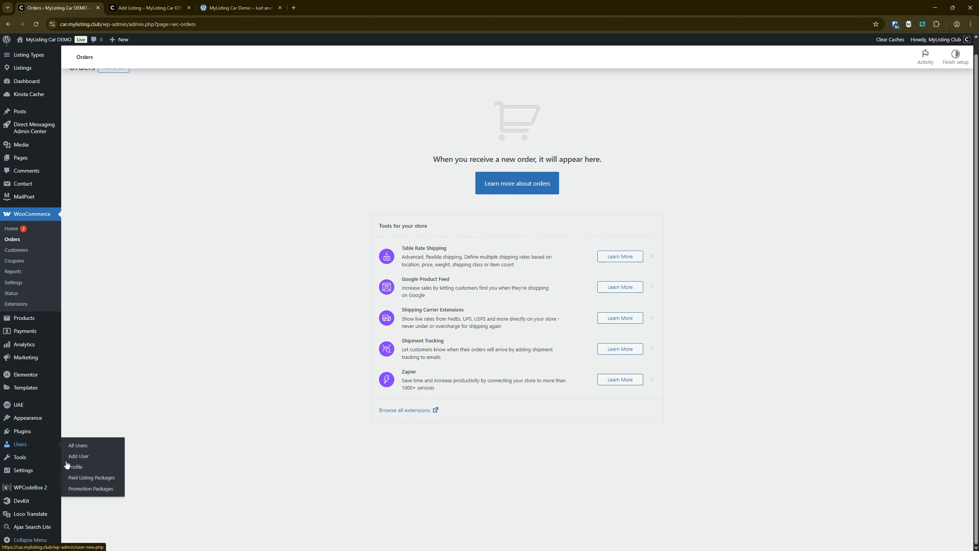
left_click(88, 478)
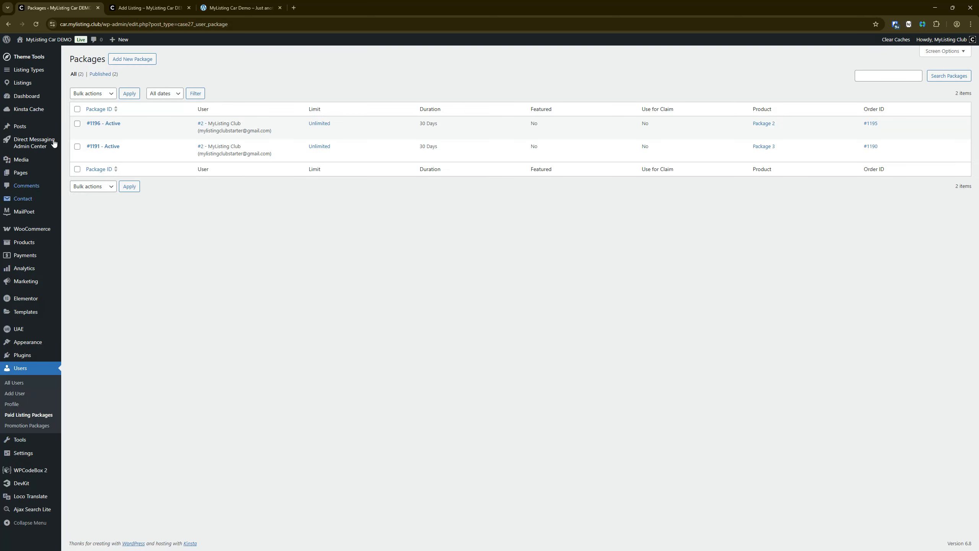
- Move all paid listing packages to the trash and empty the trash
left_click(77, 109)
left_click(85, 95)
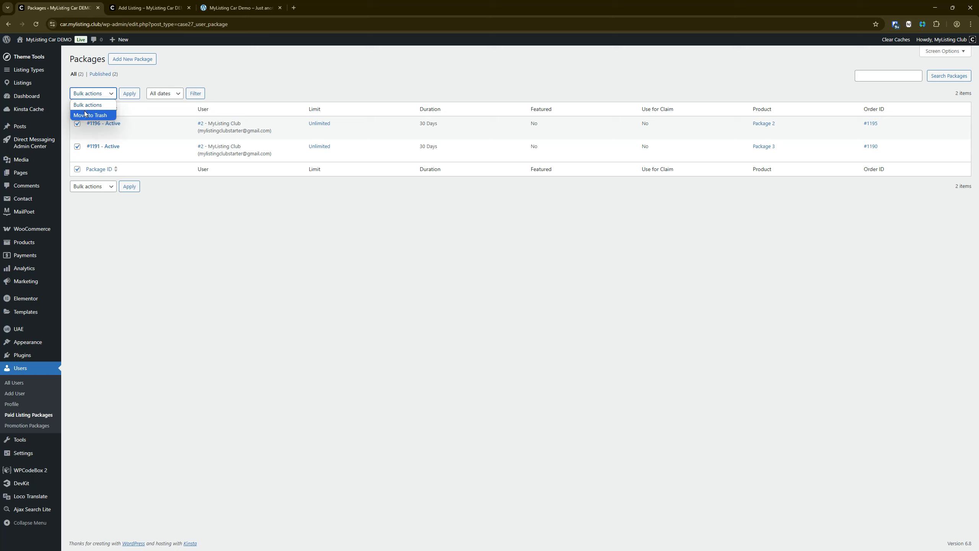
left_click(86, 114)
left_click(135, 96)
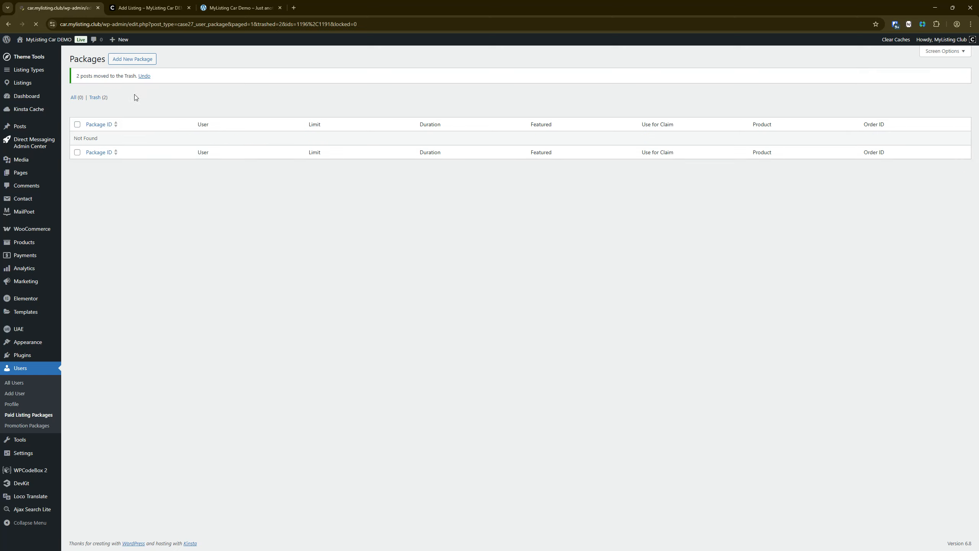
left_click(99, 98)
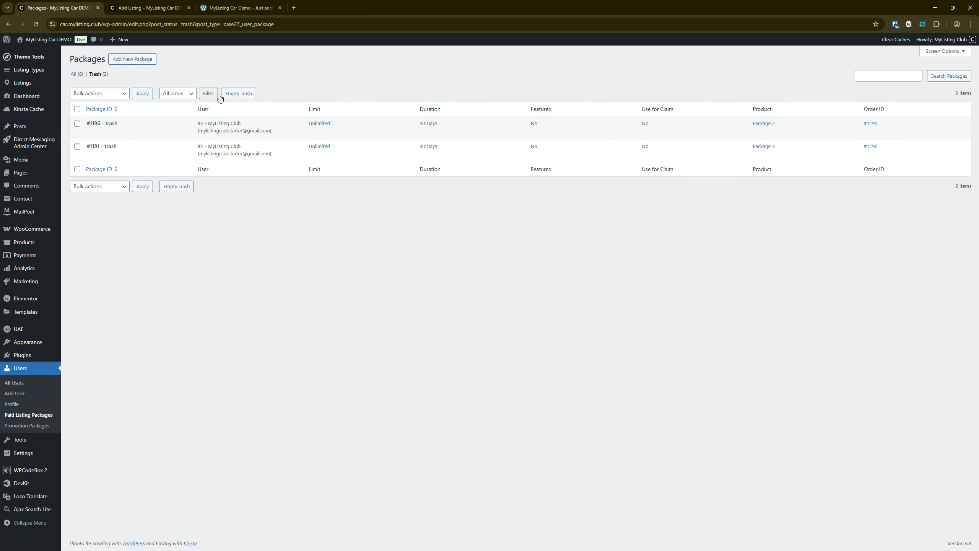
left_click(237, 99)
- Restart adding a For Sale listing from the site's home page, buy Package 3 and place the order
key("ctrl+Tab")
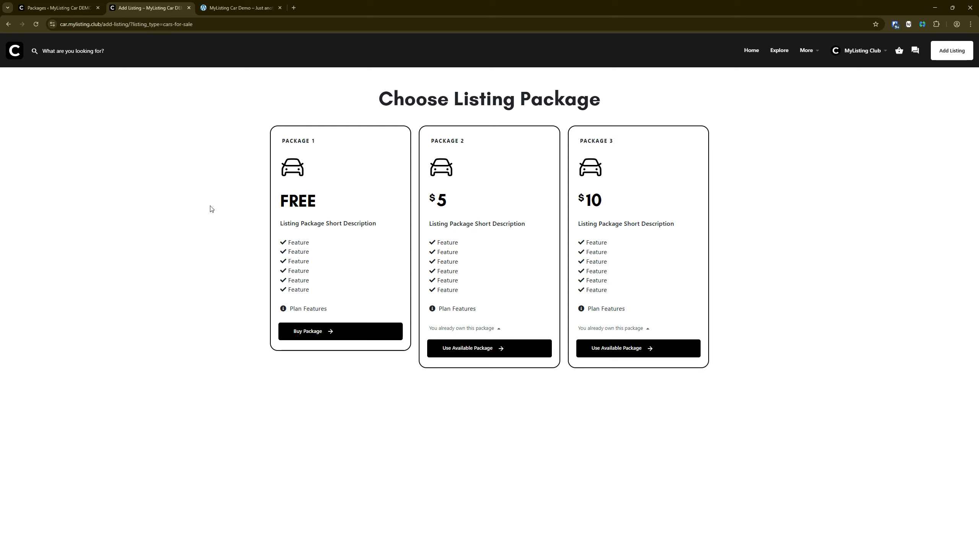
left_click(35, 24)
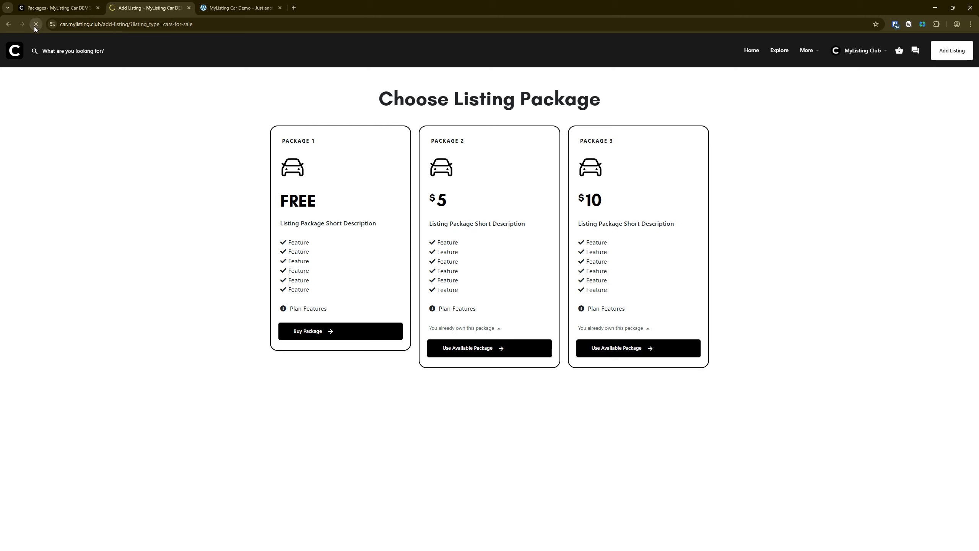
left_click(14, 51)
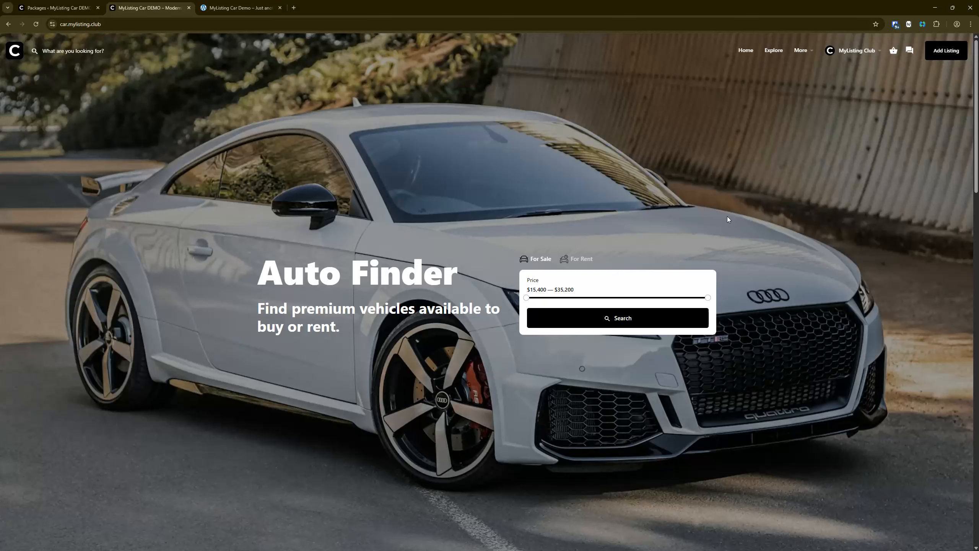
left_click(946, 51)
left_click(453, 172)
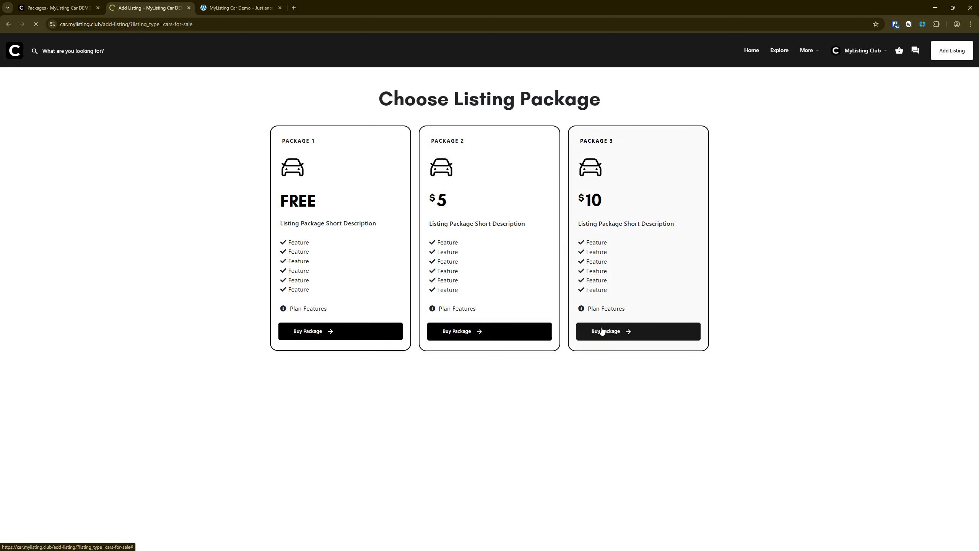
left_click(602, 331)
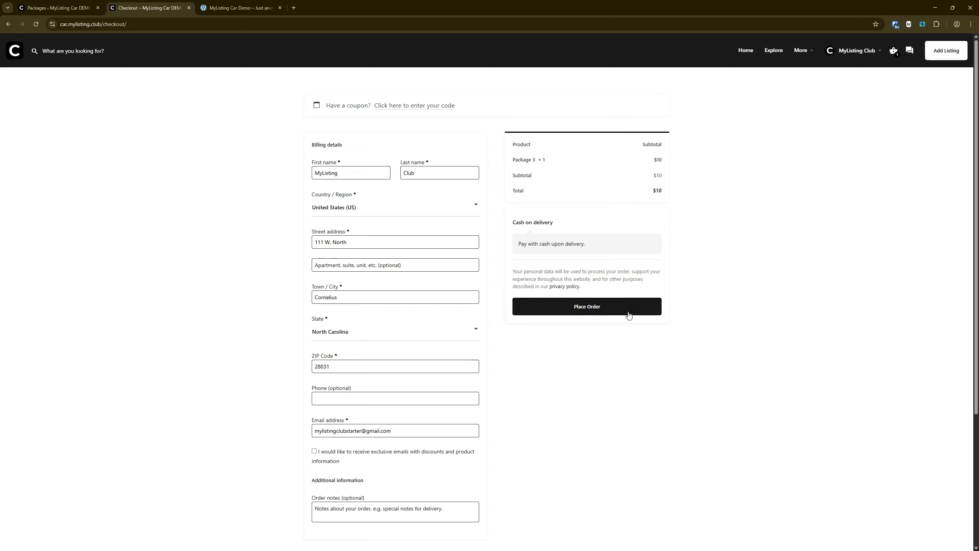
left_click(602, 306)
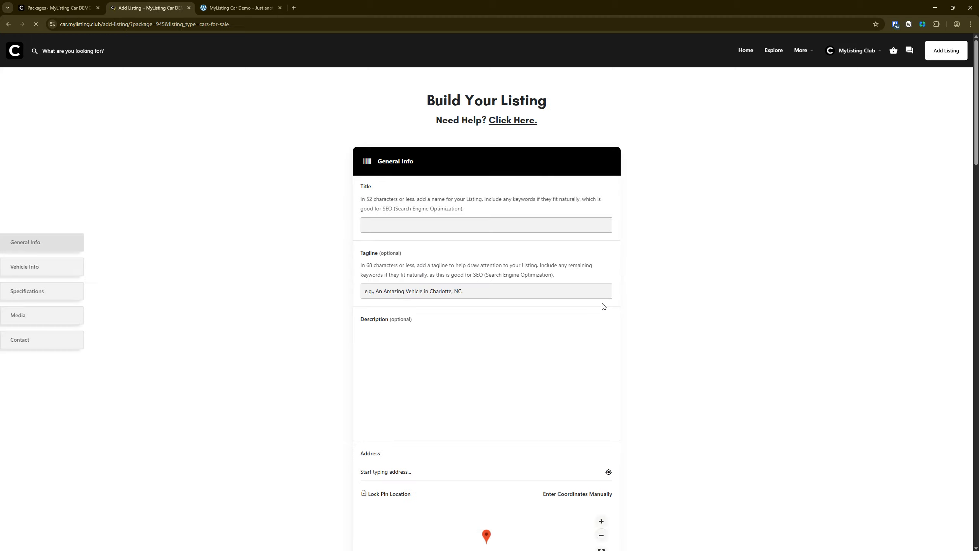
- Check the WooCommerce orders list in the WordPress admin for the package order
left_click(83, 10)
mouse_move(23, 228)
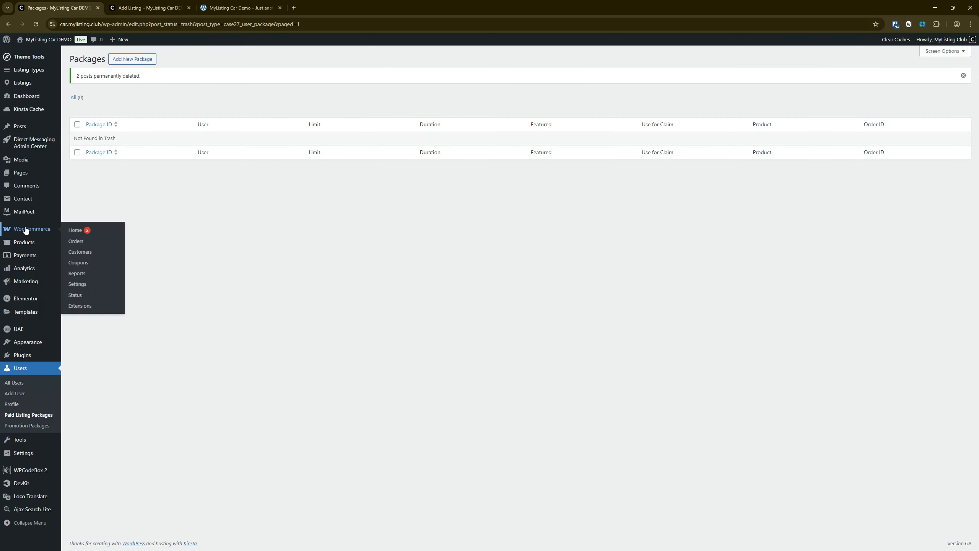
left_click(75, 242)
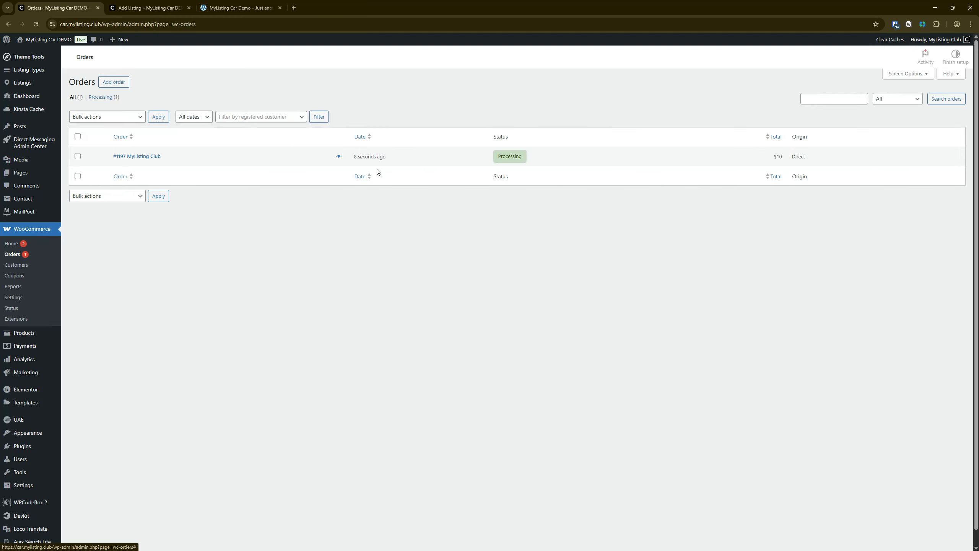
- Examine the General Info and Vehicle Info sections of the custom site's Build Your Listing form
left_click(152, 4)
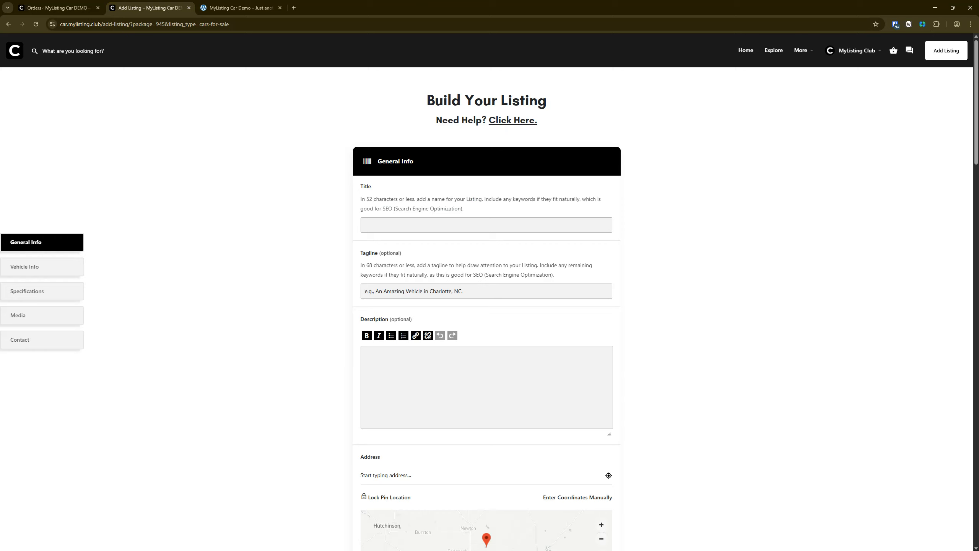
scroll(333, 185, "down", 9)
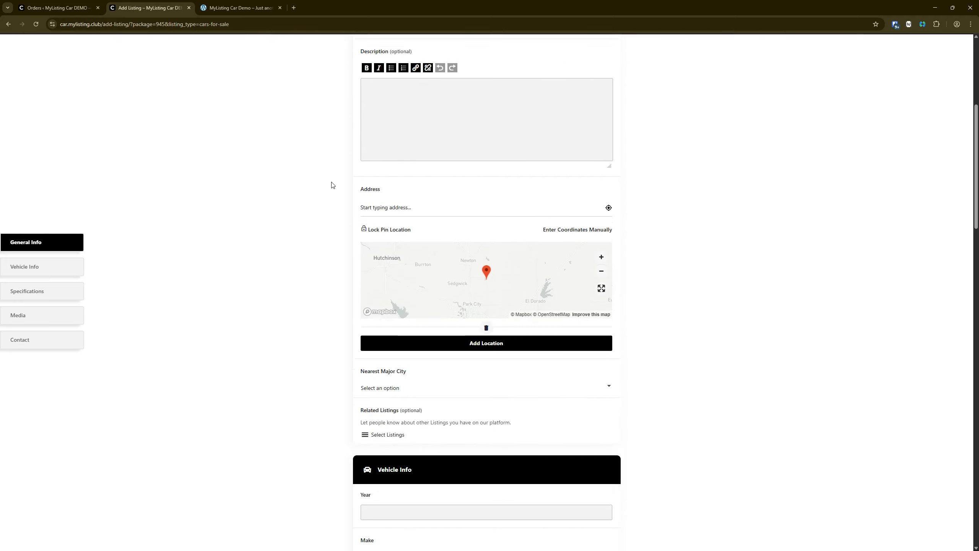
scroll(333, 185, "down", 8)
scroll(333, 185, "up", 14)
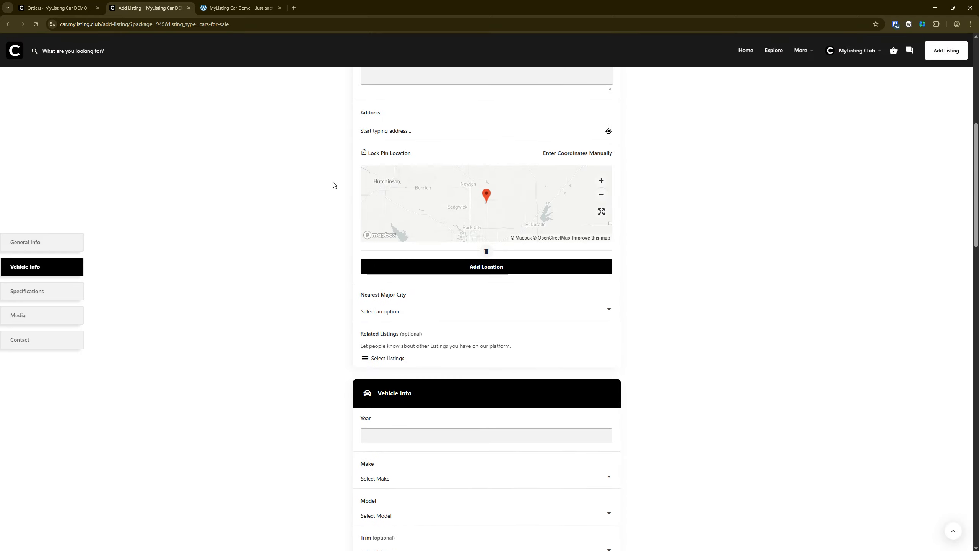
scroll(333, 185, "up", 3)
scroll(333, 185, "down", 13)
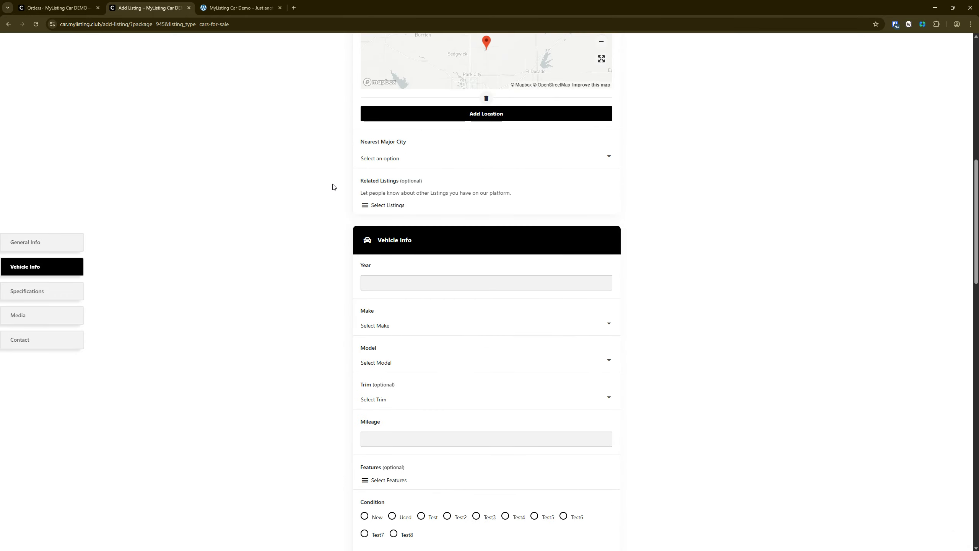
scroll(333, 185, "up", 2)
- On the car.mylistingtheme.com demo site, start adding a Car for sale listing with the Premium package
left_click(234, 3)
left_click(936, 54)
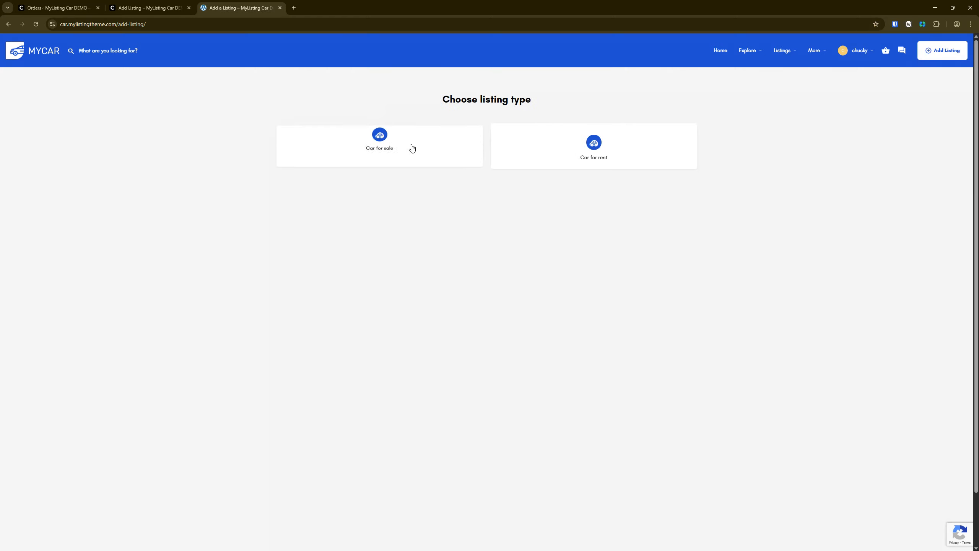
left_click(387, 140)
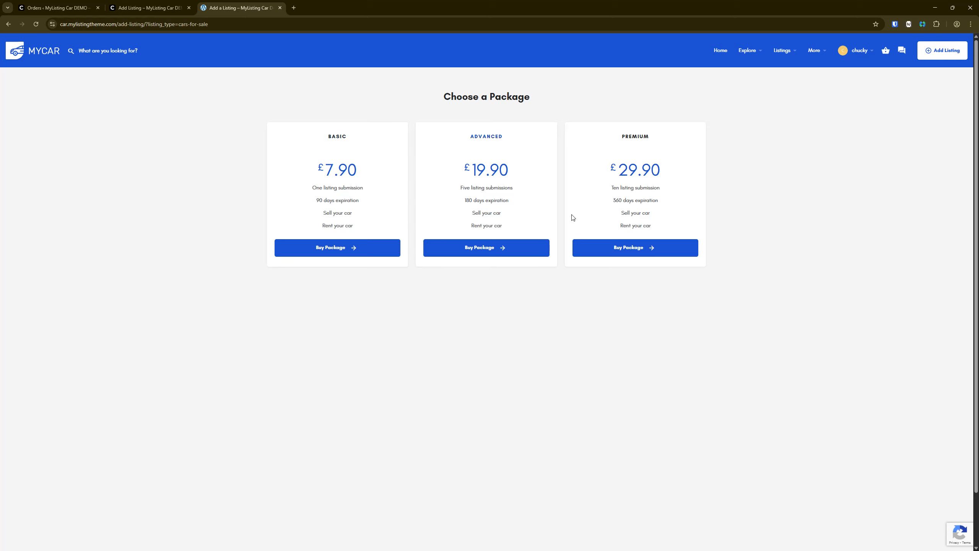
left_click(642, 244)
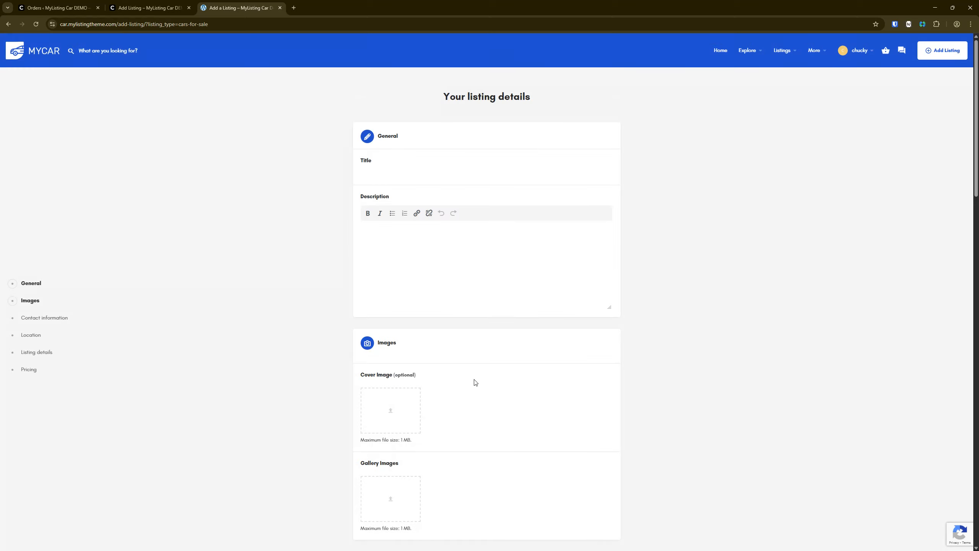
- Examine the default listing details form, from its general fields through images and contact information
scroll(314, 307, "down", 5)
scroll(314, 306, "up", 5)
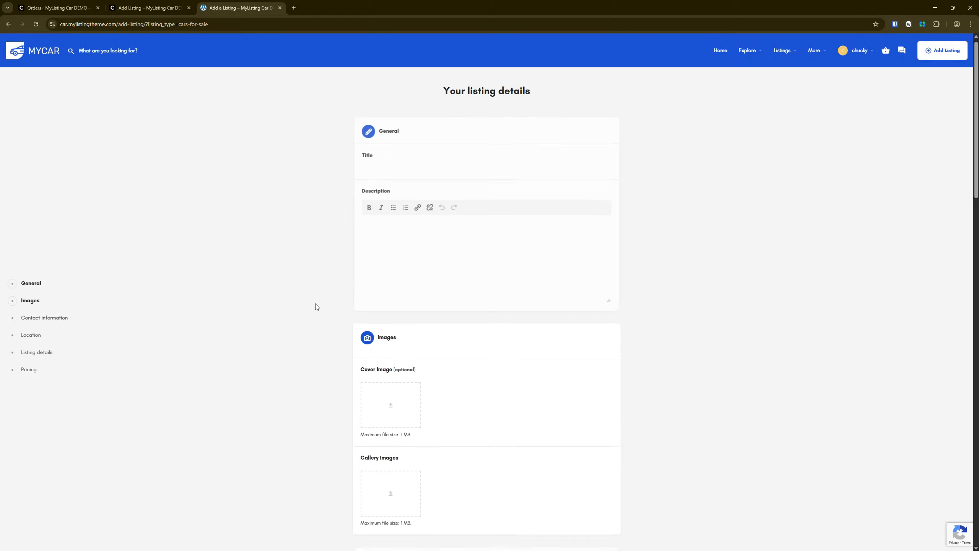
scroll(315, 306, "down", 4)
scroll(315, 307, "up", 5)
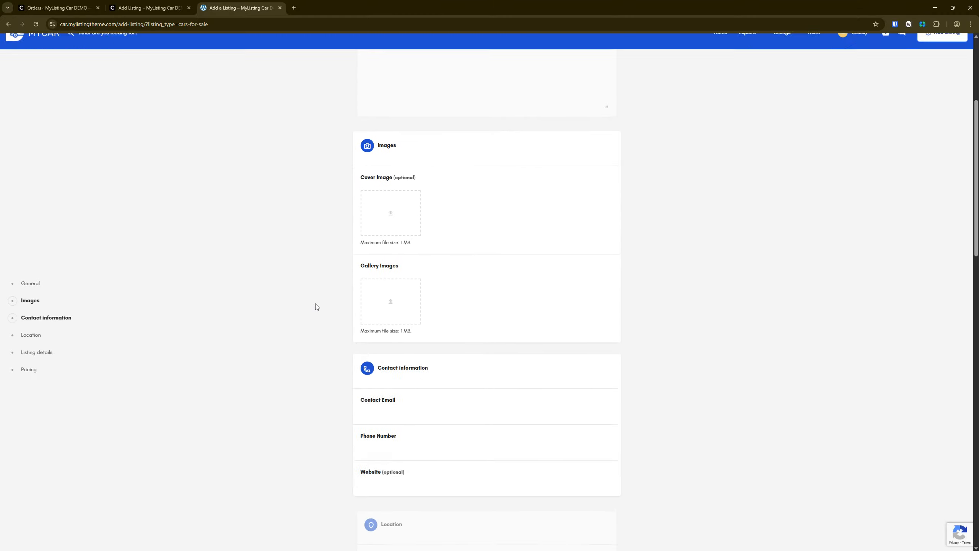
scroll(315, 307, "down", 6)
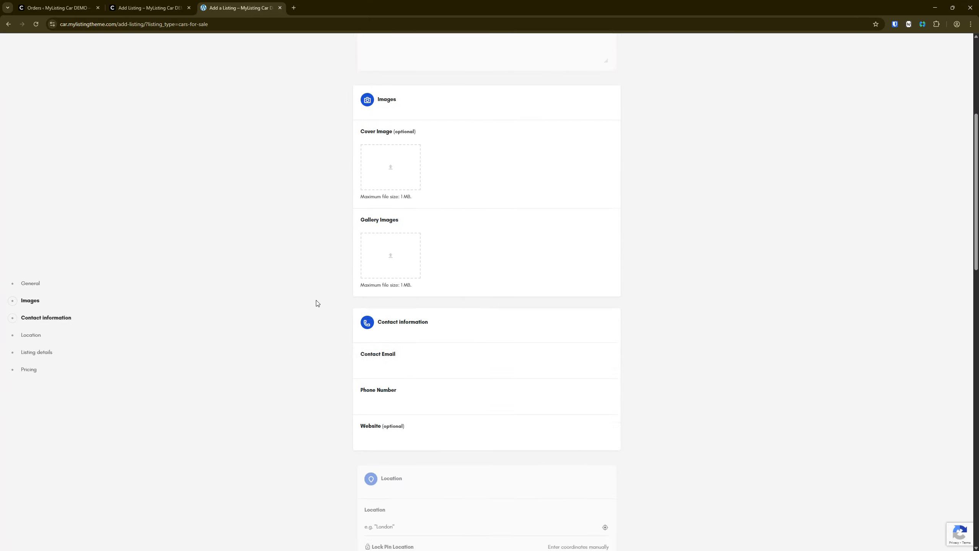
scroll(314, 302, "up", 5)
scroll(271, 193, "down", 1)
scroll(269, 194, "up", 2)
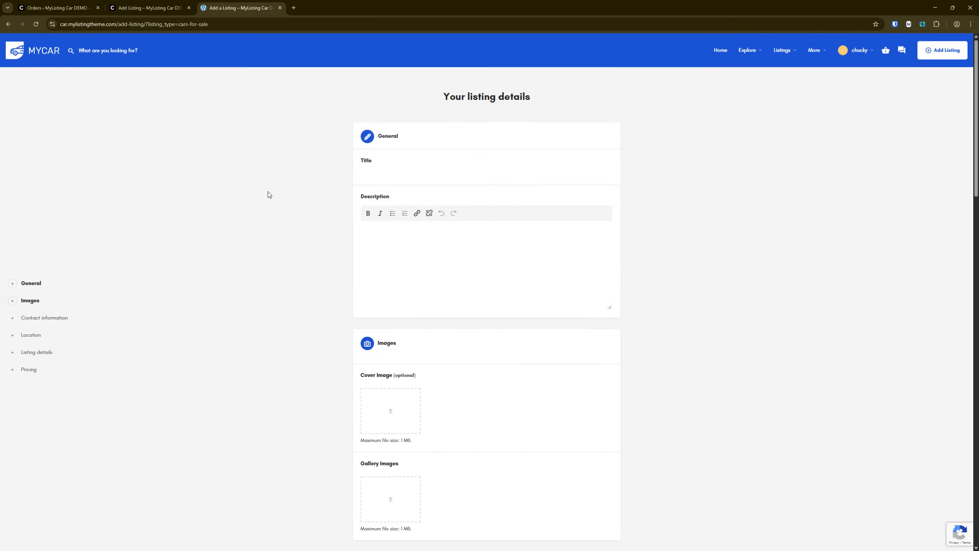
- Compare with the custom Build Your Listing form, and view the contact page behind its Need Help link before closing it
left_click(132, 6)
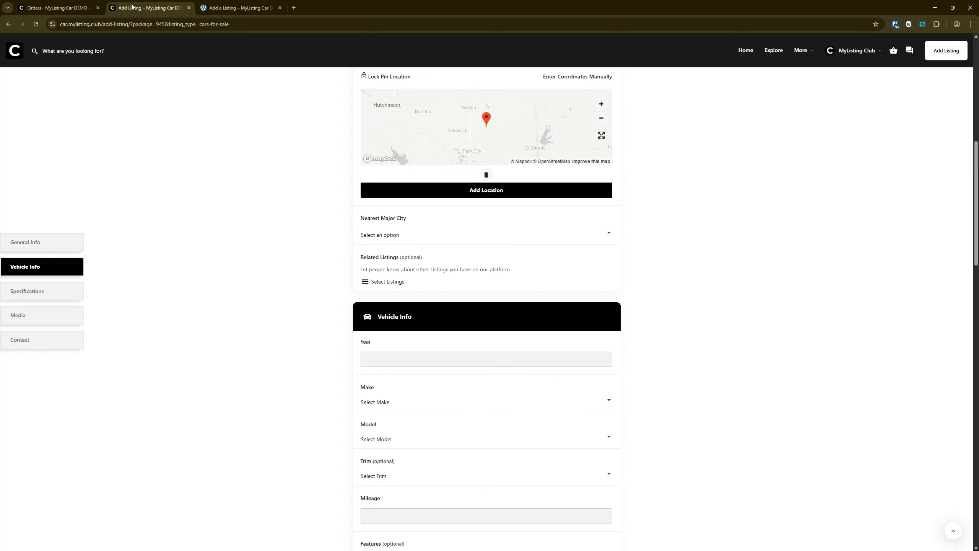
scroll(224, 242, "down", 9)
scroll(223, 240, "up", 13)
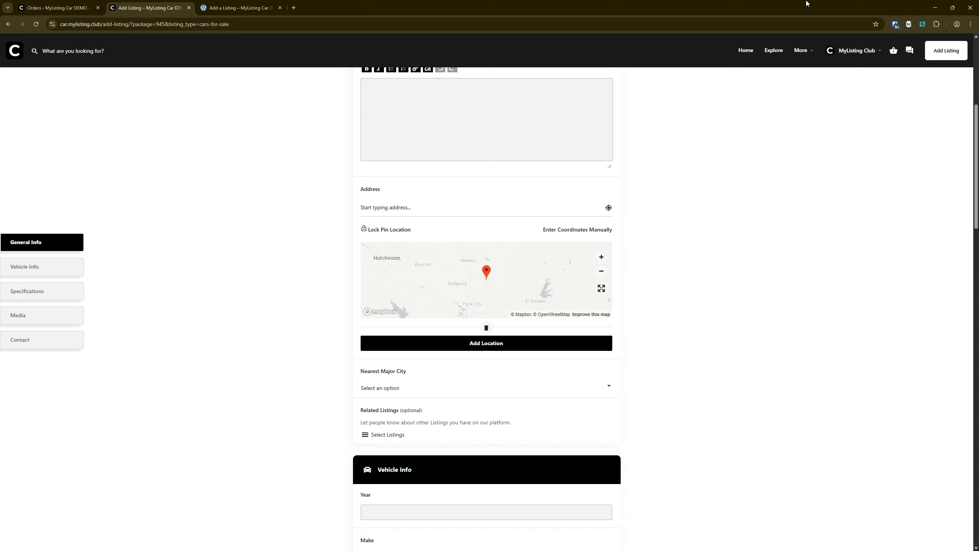
scroll(896, 71, "up", 7)
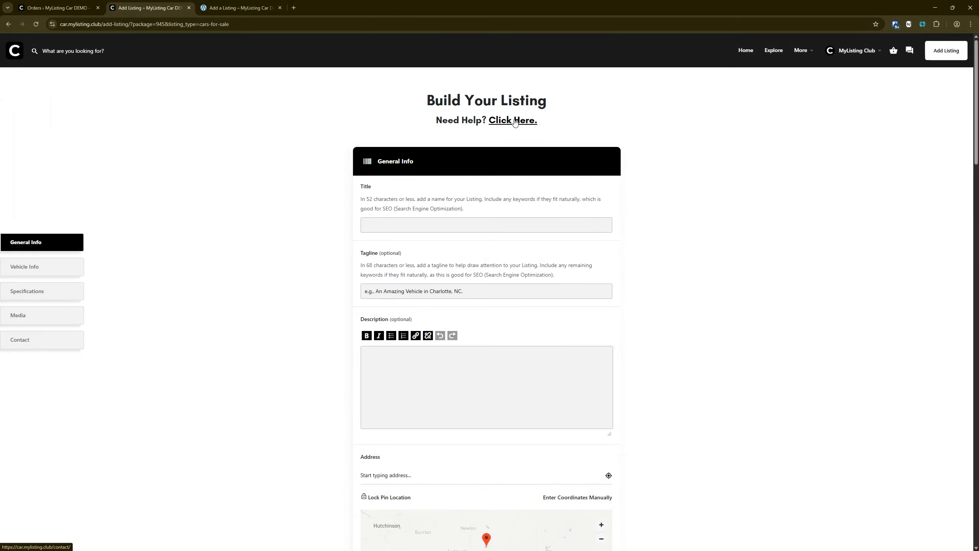
left_click(515, 121)
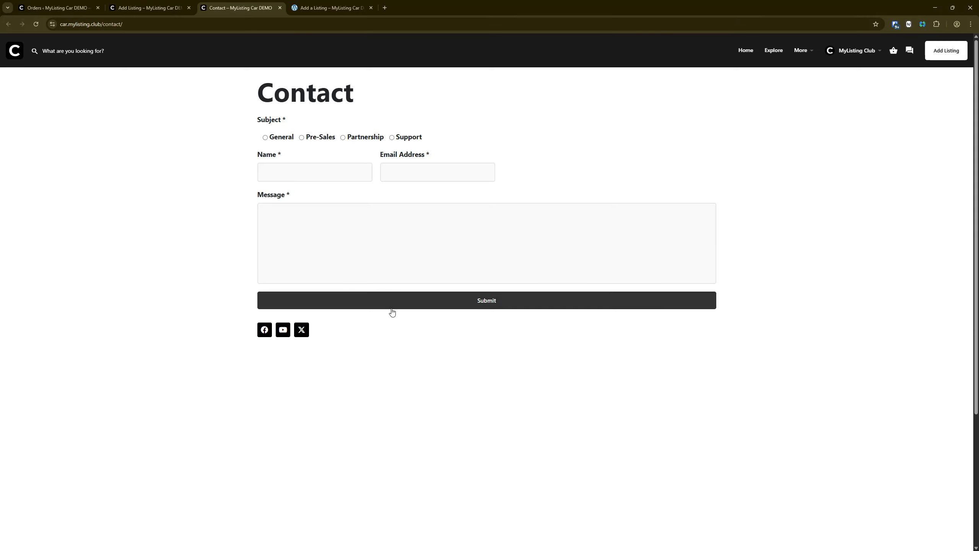
left_click(280, 8)
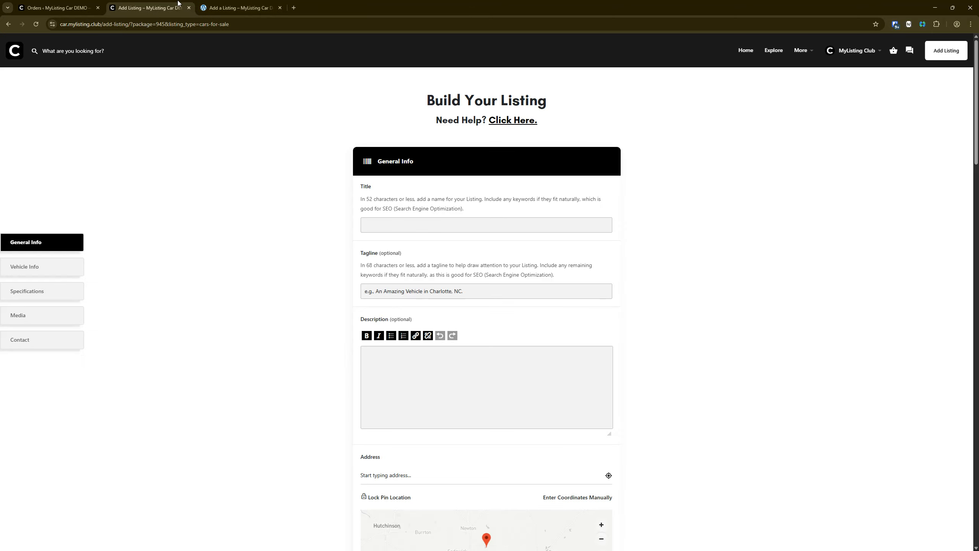
- Open the My Listing theme's English (United States) translation file in Loco Translate from the WordPress admin
left_click(58, 8)
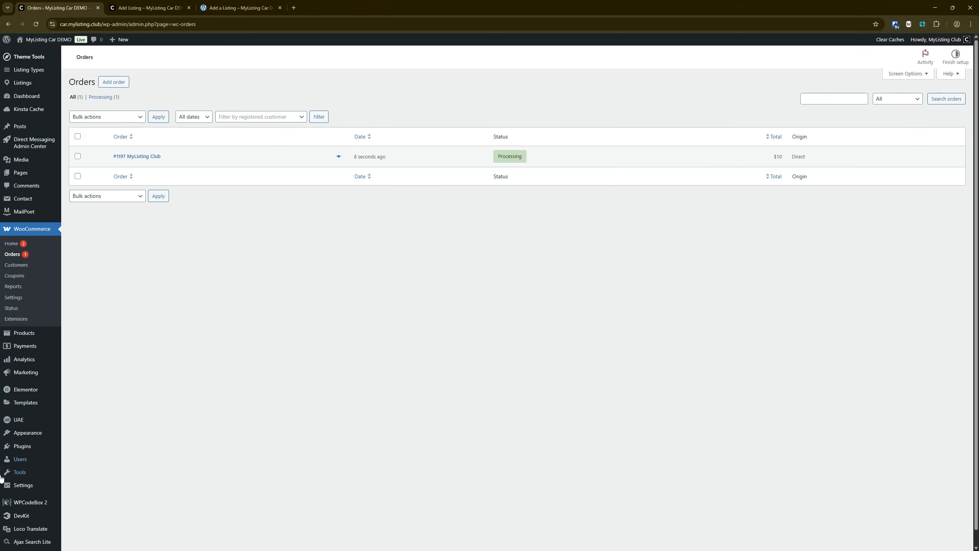
left_click(24, 530)
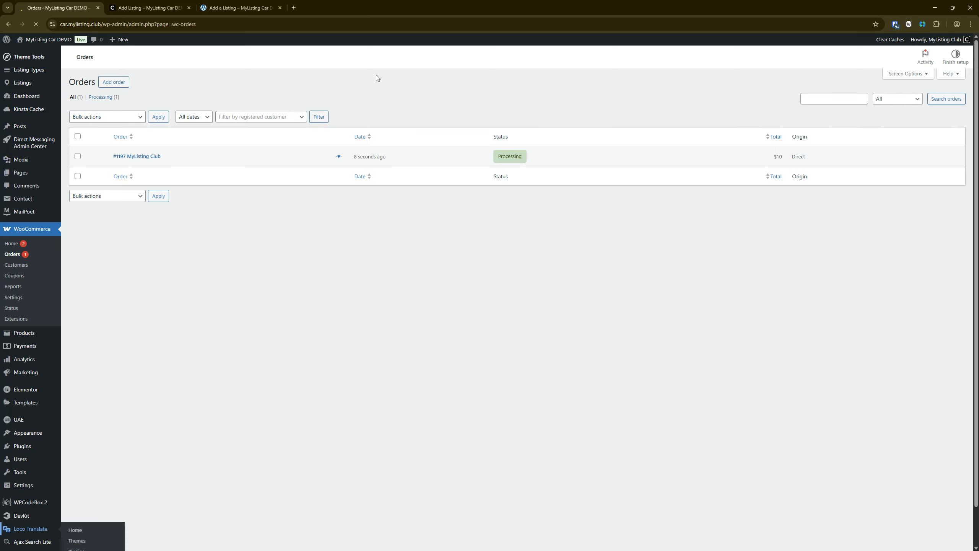
left_click(90, 142)
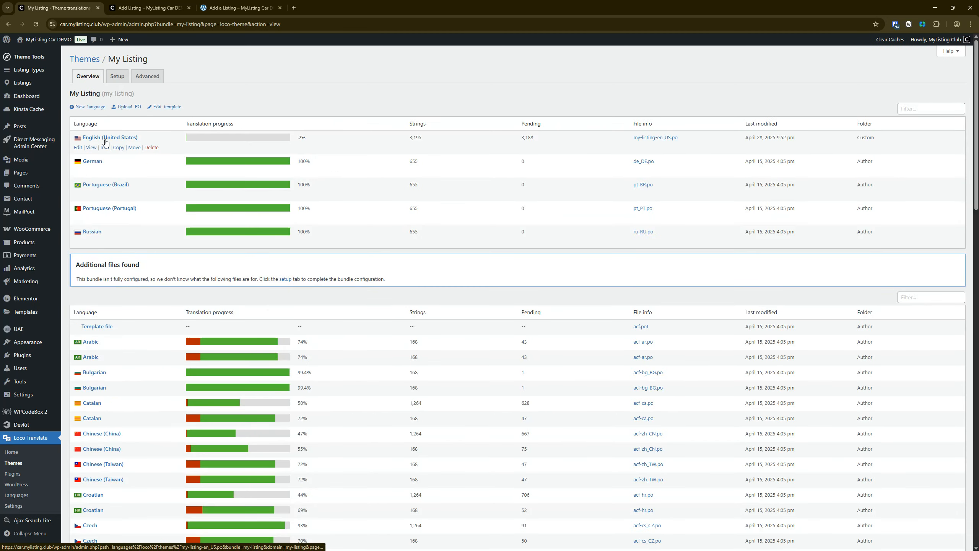
left_click(105, 142)
- Copy the "Your listing details" heading text from the default demo form, checking it against the custom form's heading
left_click(241, 8)
left_click_drag(539, 98, 441, 90)
key("ctrl+c")
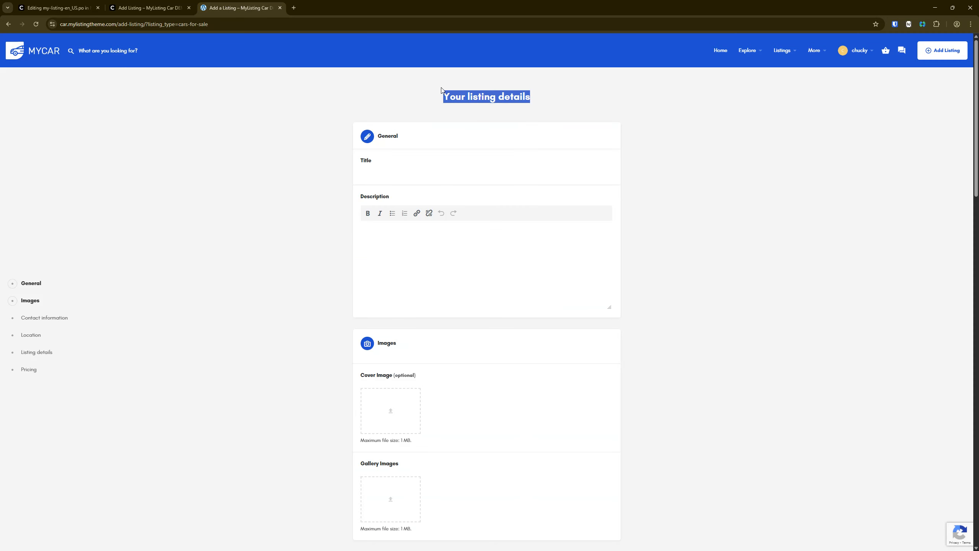
left_click(146, 8)
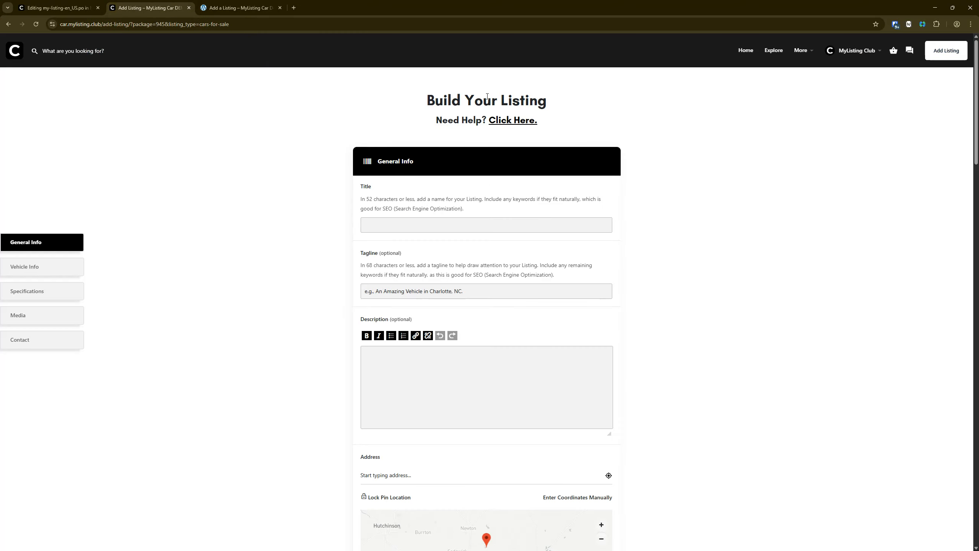
key("ctrl+Tab")
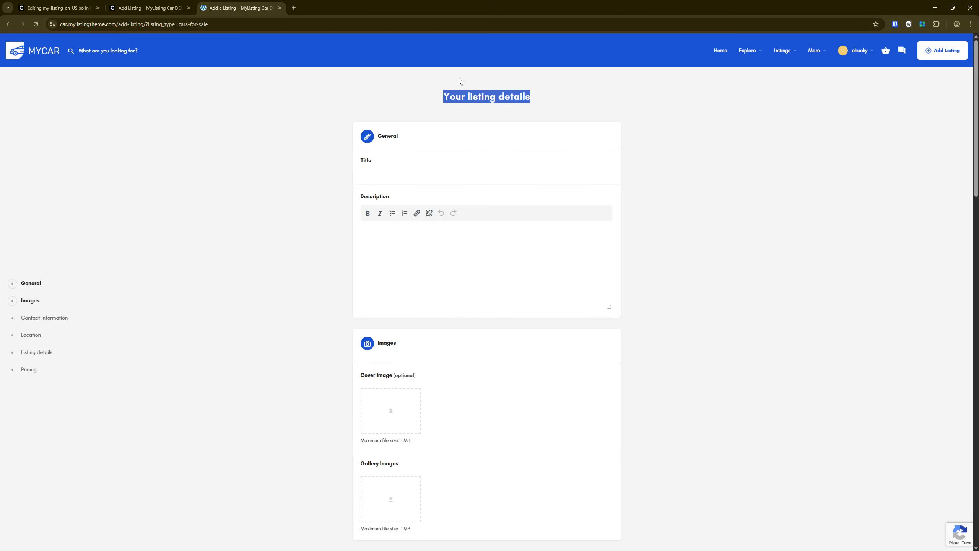
right_click(484, 93)
left_click(509, 100)
- Filter the translations for "Your listing details", inspect that string's translation markup and compare it with the custom form's heading
left_click(58, 8)
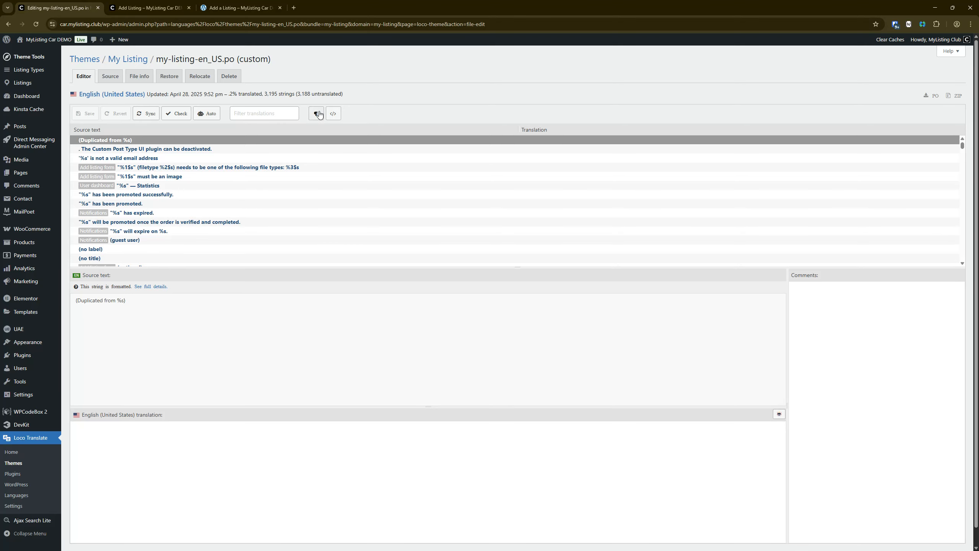
left_click(286, 111)
key("ctrl+v")
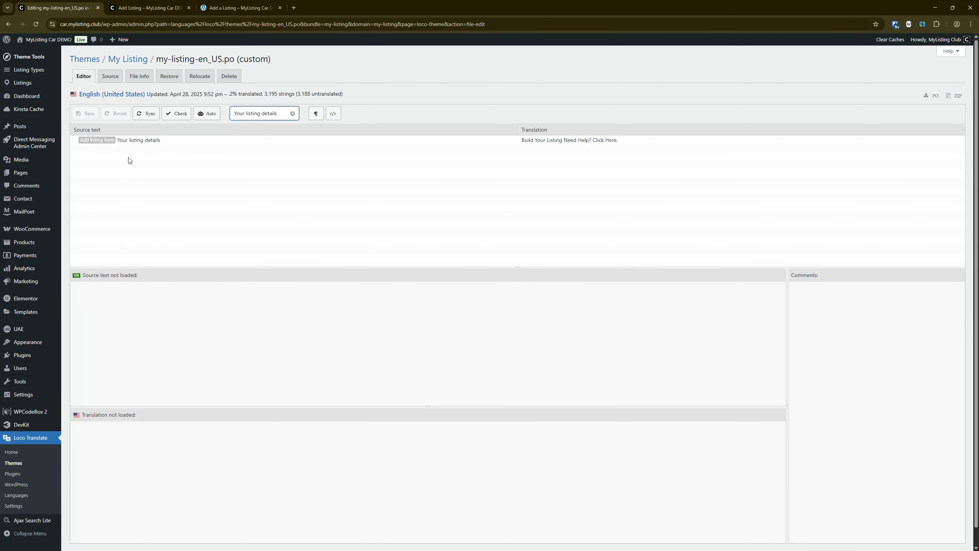
left_click(142, 143)
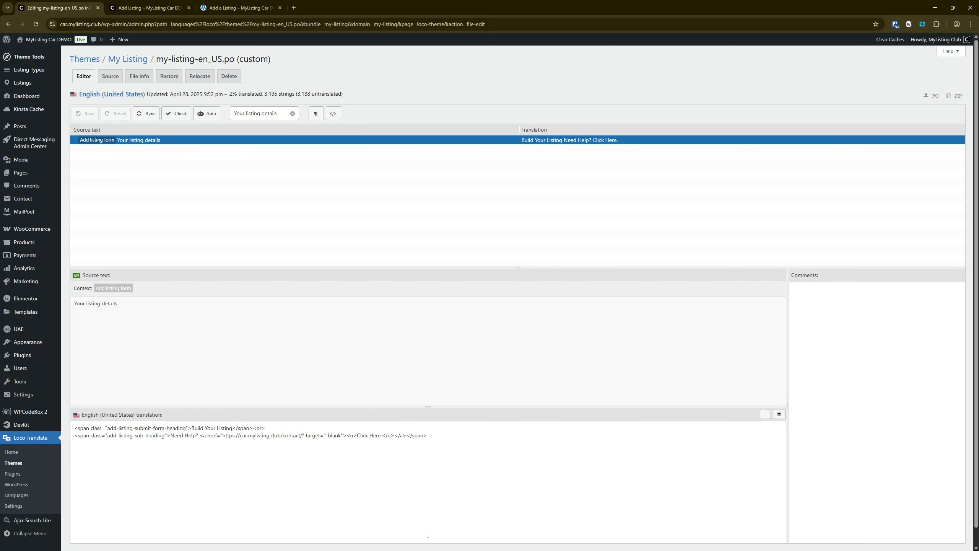
left_click_drag(451, 457, 99, 432)
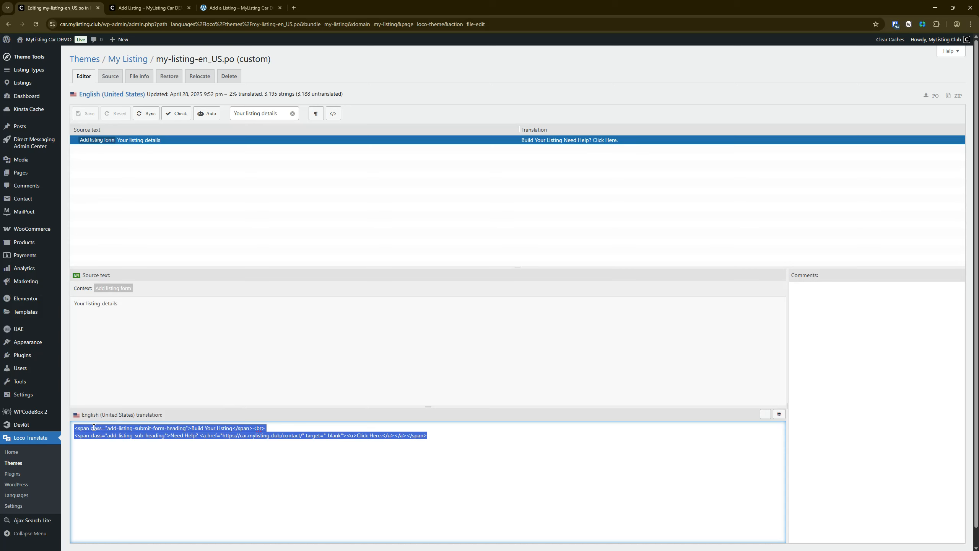
left_click(148, 8)
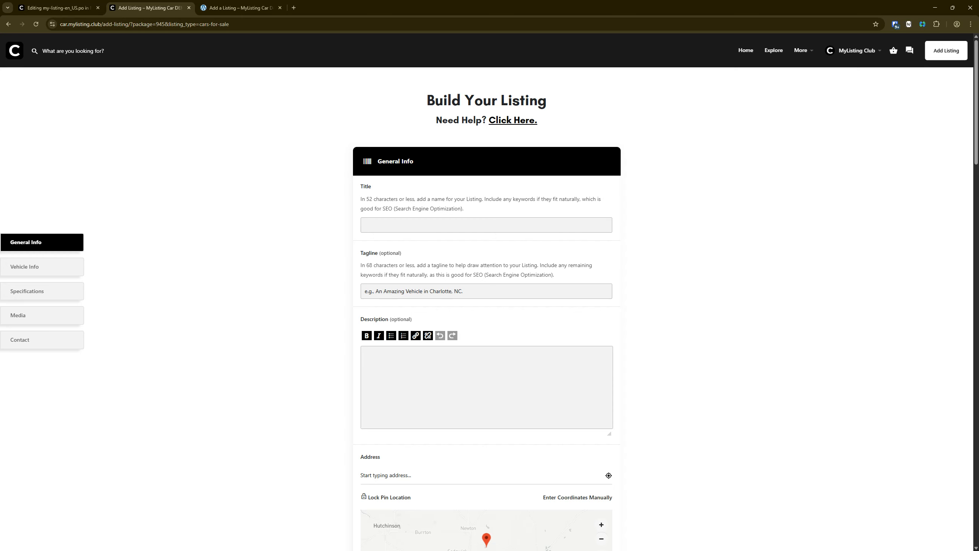
left_click(57, 8)
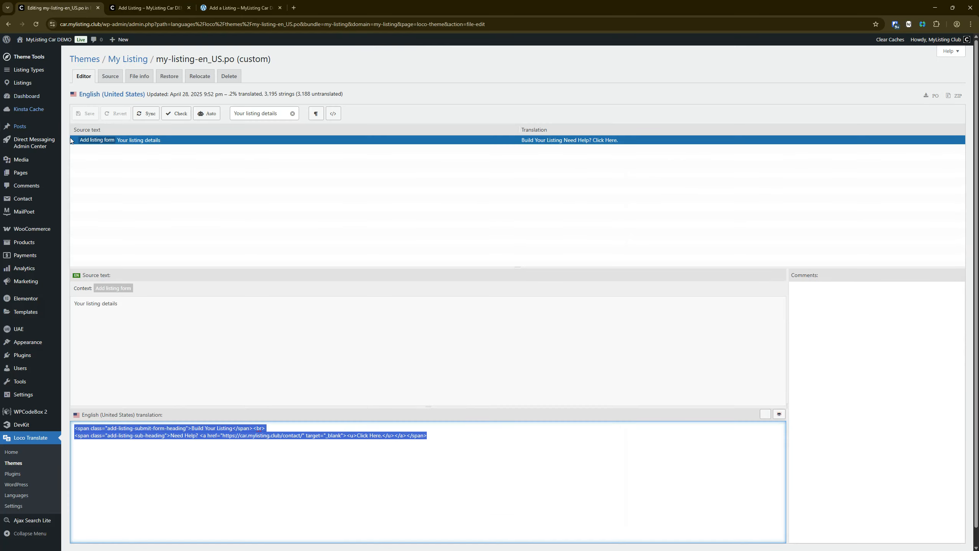
- Open the Add Listing Flow CSS snippet in WPCodeBox 2 and view its conditions in the condition builder
scroll(39, 412, "down", 1)
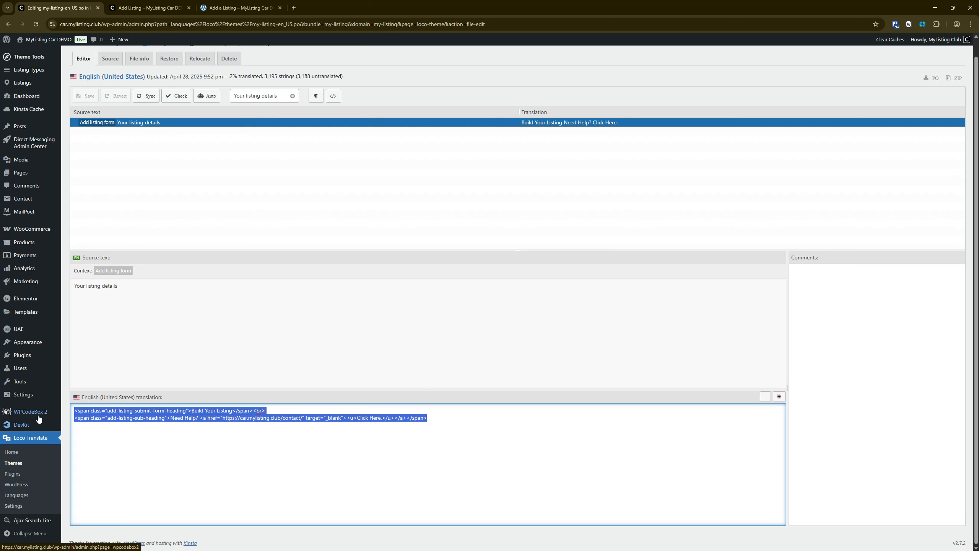
left_click(39, 416)
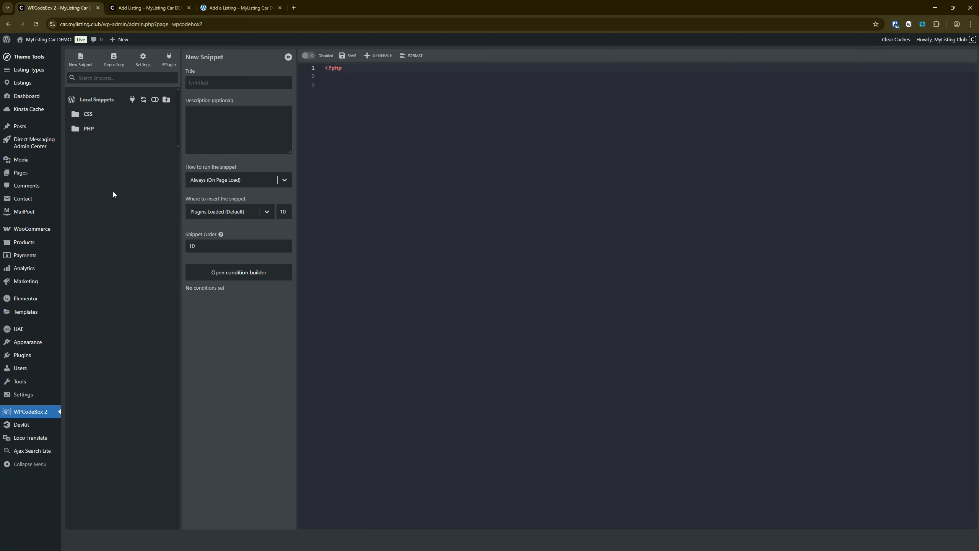
left_click(93, 114)
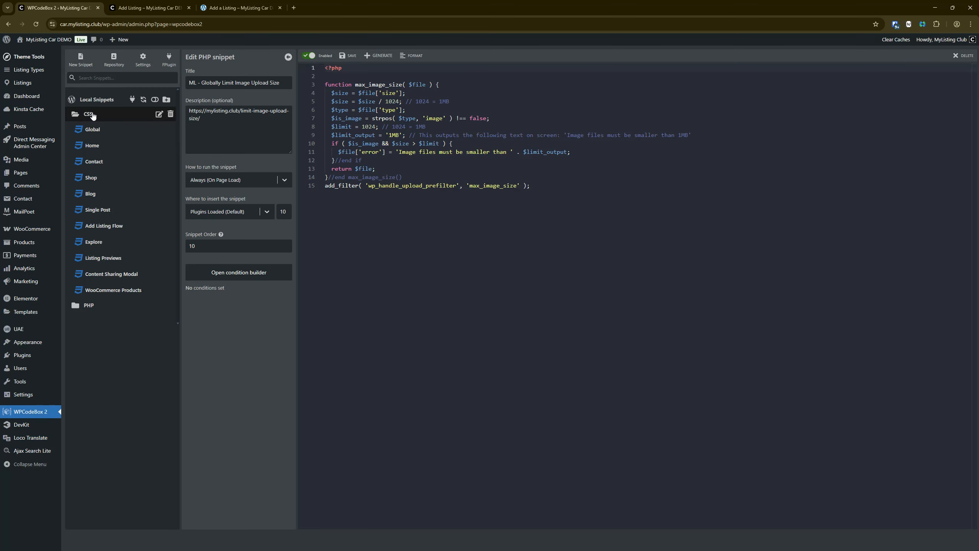
left_click(110, 227)
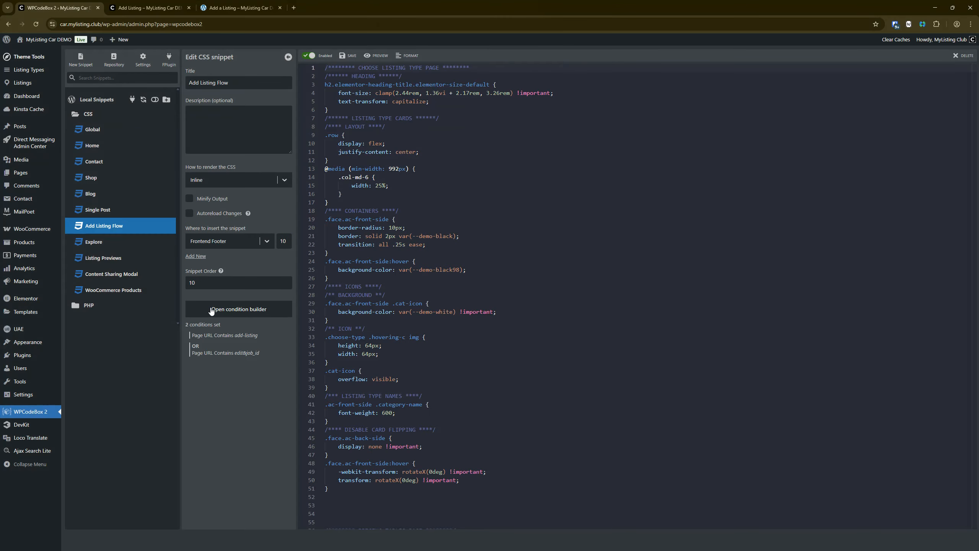
left_click(225, 310)
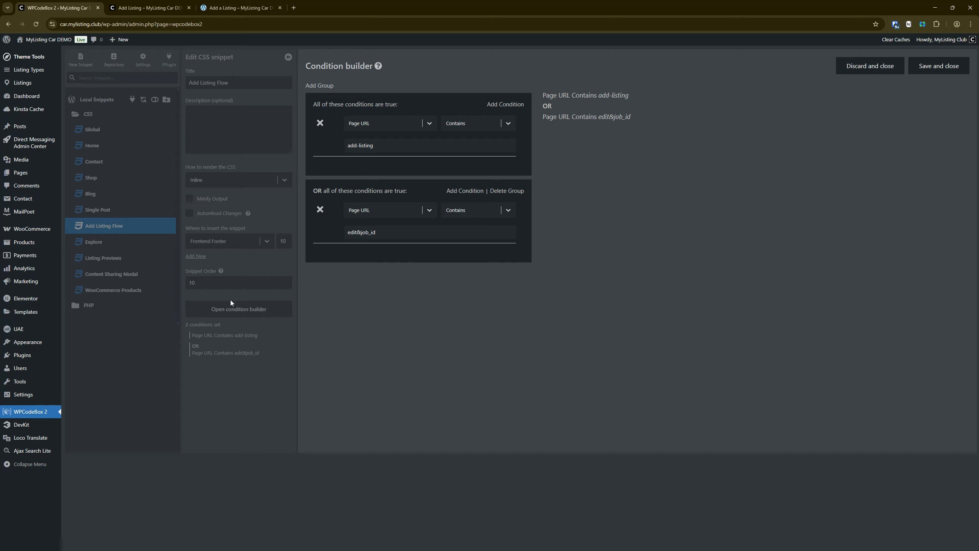
- Copy the edit&job_id value from the second Page URL condition and close the condition builder, discarding any changes
left_click(355, 146)
left_click_drag(390, 228, 330, 232)
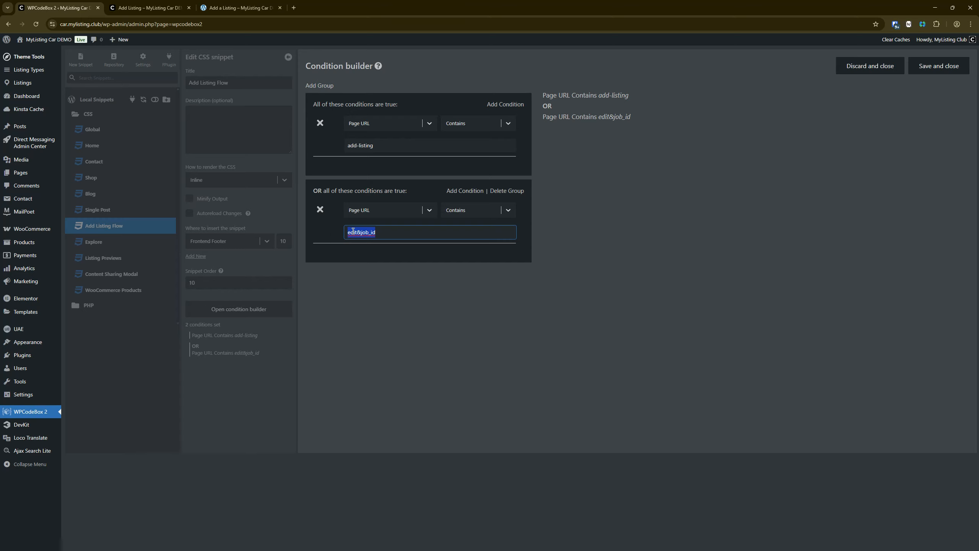
key("ctrl+c")
left_click(410, 355)
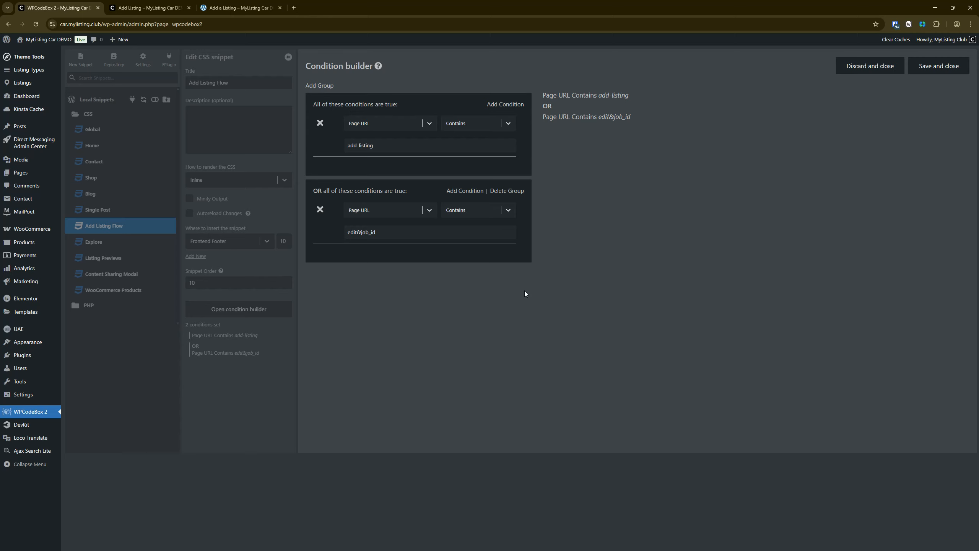
left_click(858, 68)
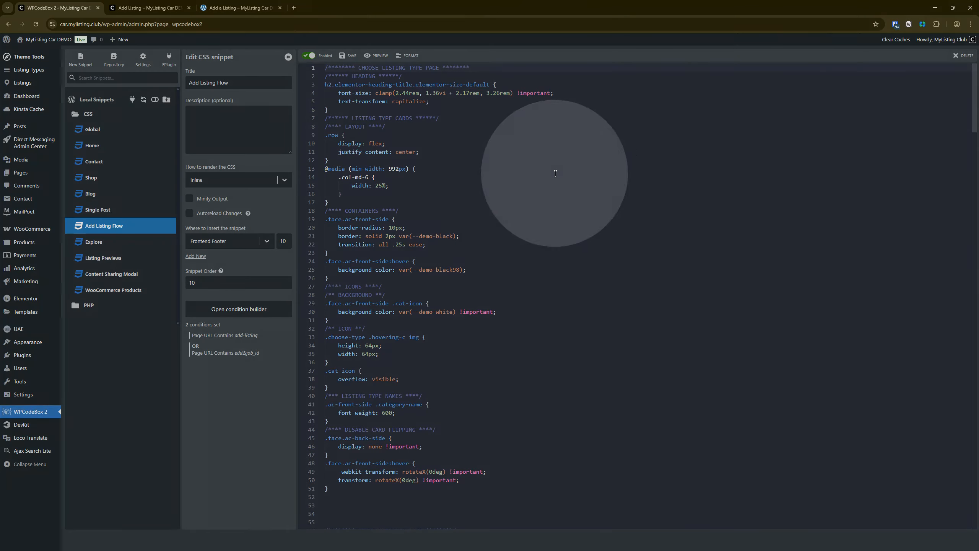
- Review the Add Listing Flow CSS, covering the listing type page, pricing tables page and submit form sections
scroll(405, 312, "down", 3)
scroll(499, 262, "down", 10)
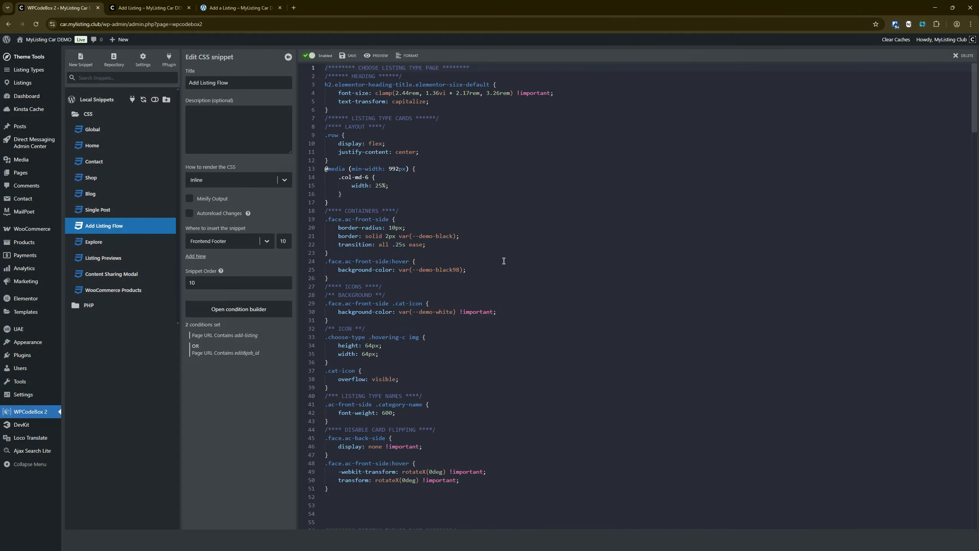
scroll(503, 246, "up", 15)
scroll(503, 242, "up", 2)
scroll(446, 156, "down", 4)
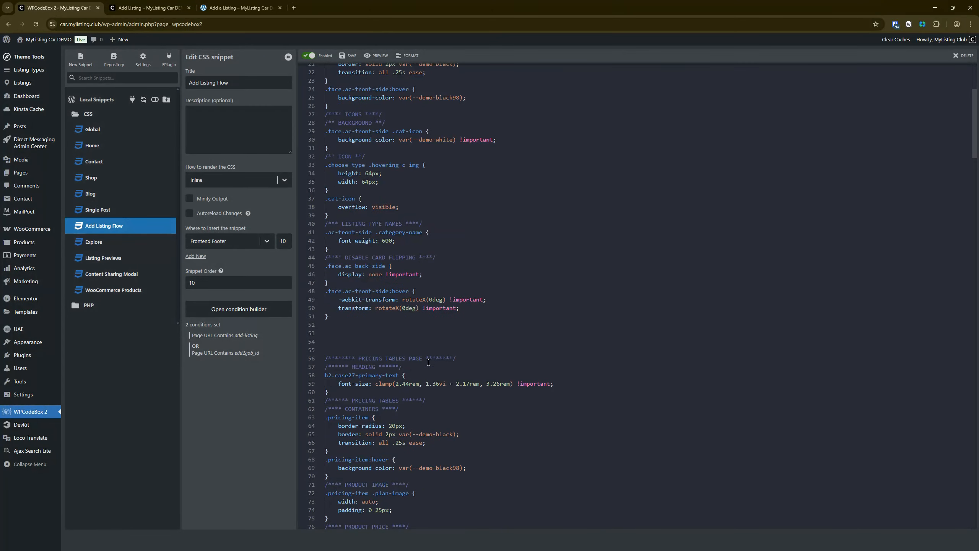
scroll(424, 347, "down", 10)
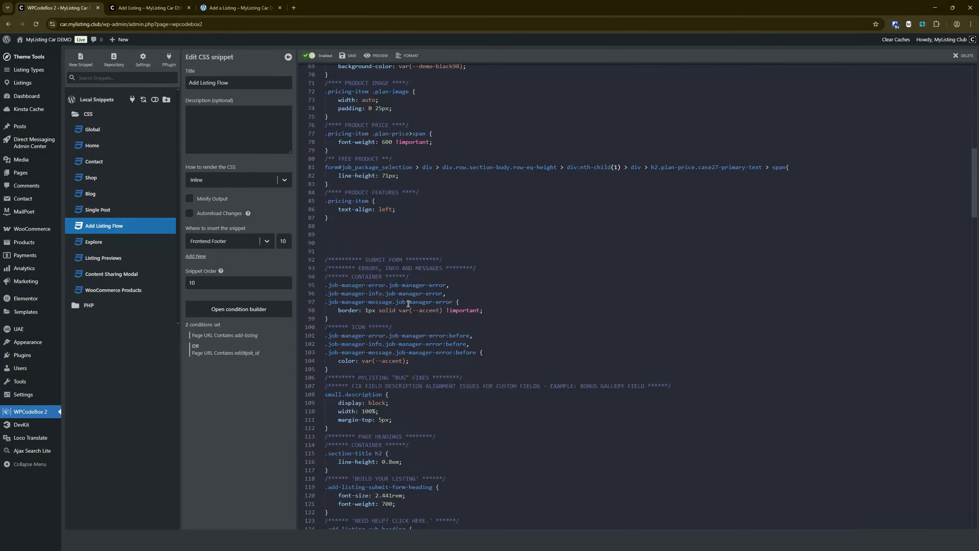
mouse_move(408, 301)
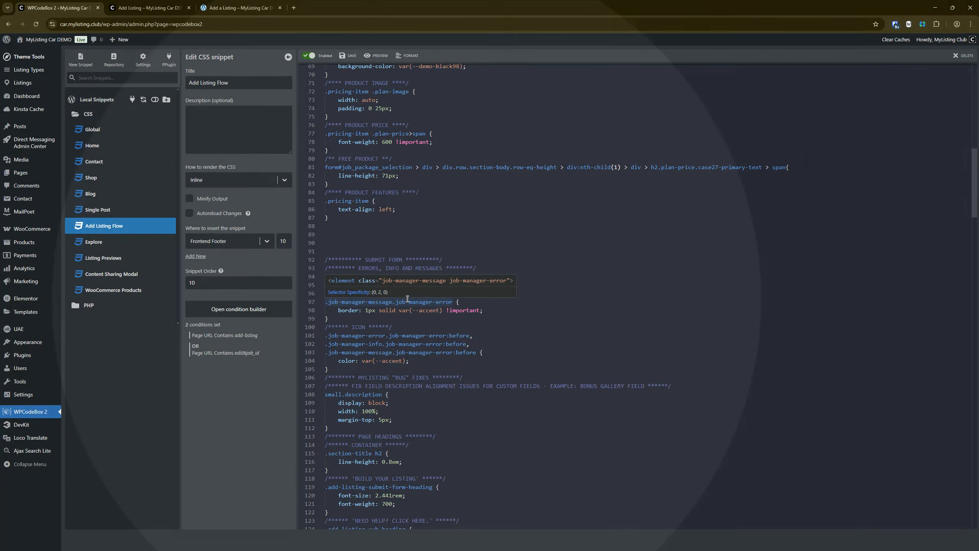
scroll(431, 254, "down", 8)
scroll(431, 254, "up", 20)
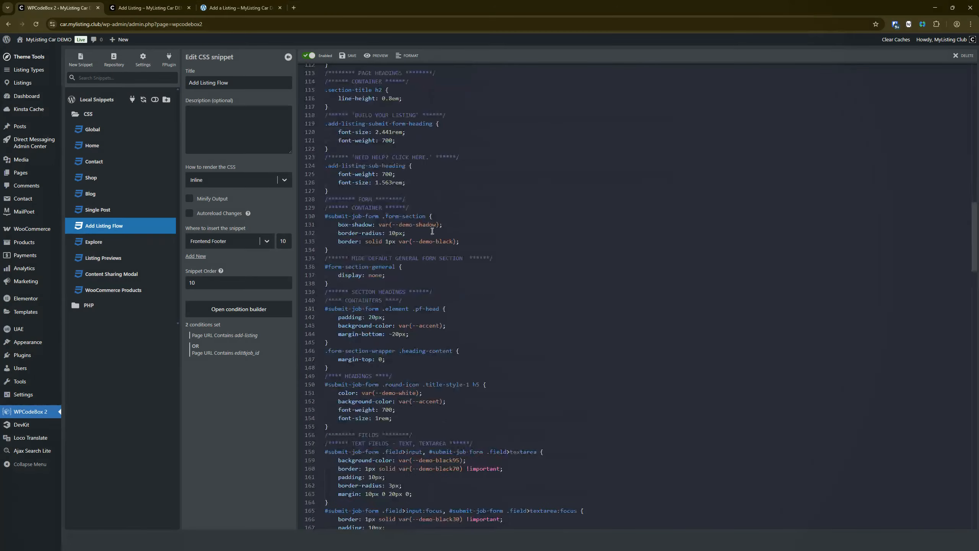
- Switch to the custom add-listing form and examine the Title field's styling with and without focus
left_click(143, 7)
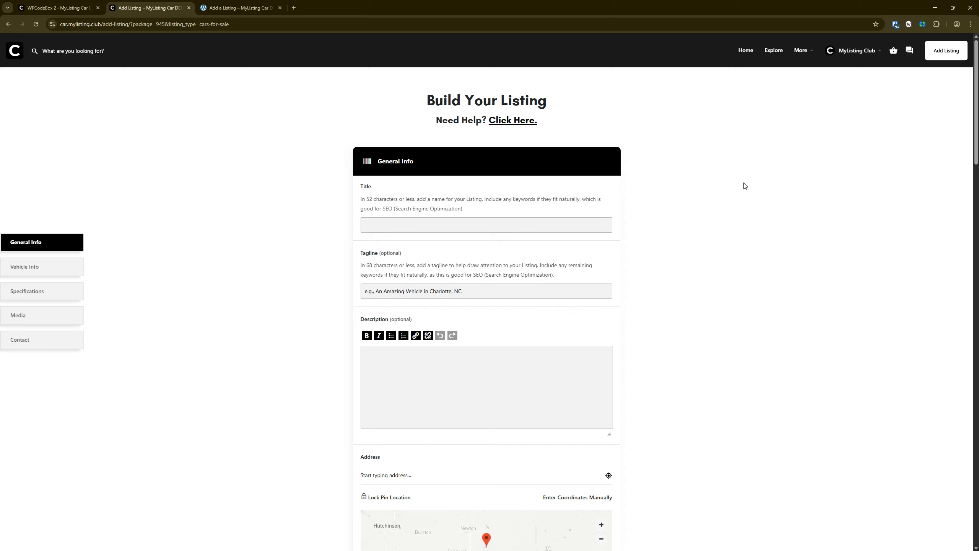
scroll(356, 400, "down", 3)
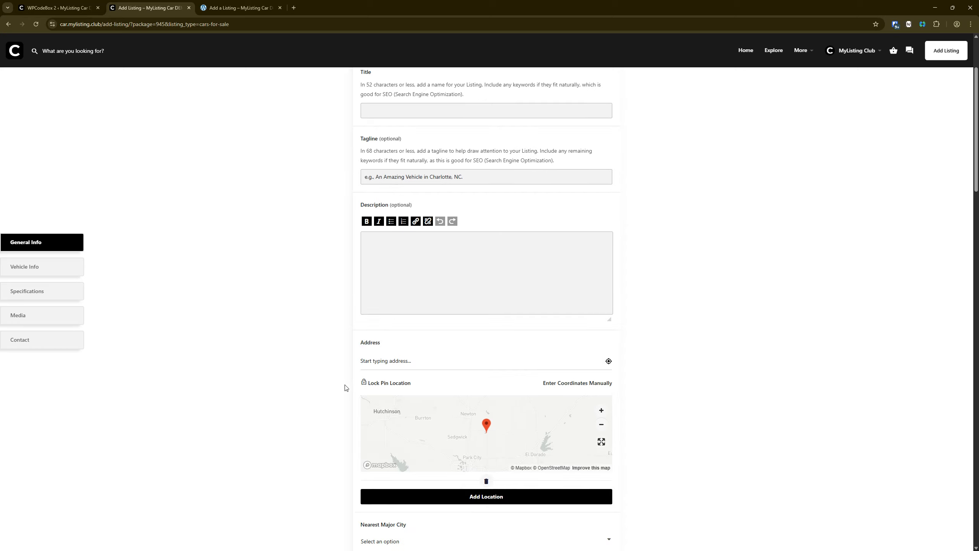
scroll(422, 200, "up", 3)
left_click(410, 223)
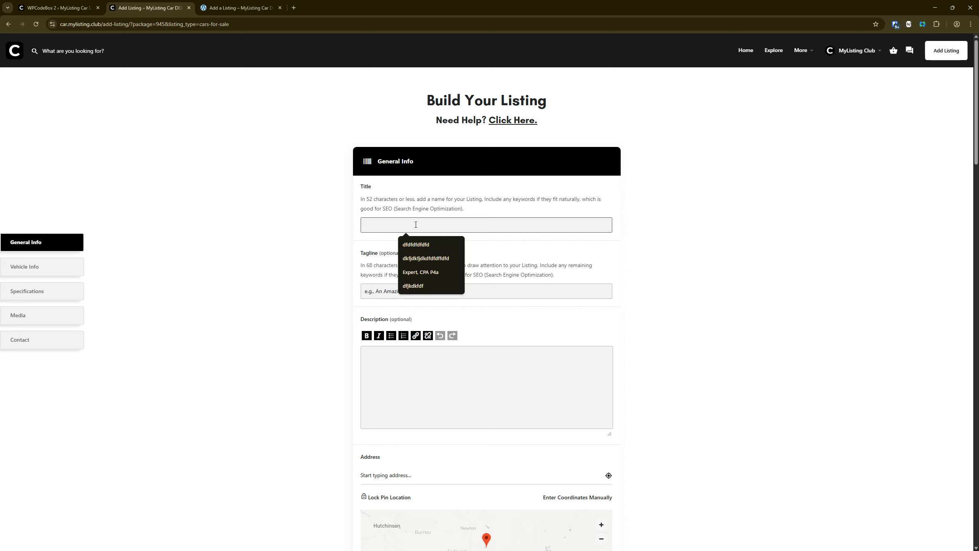
left_click(710, 271)
left_click(530, 227)
left_click(701, 269)
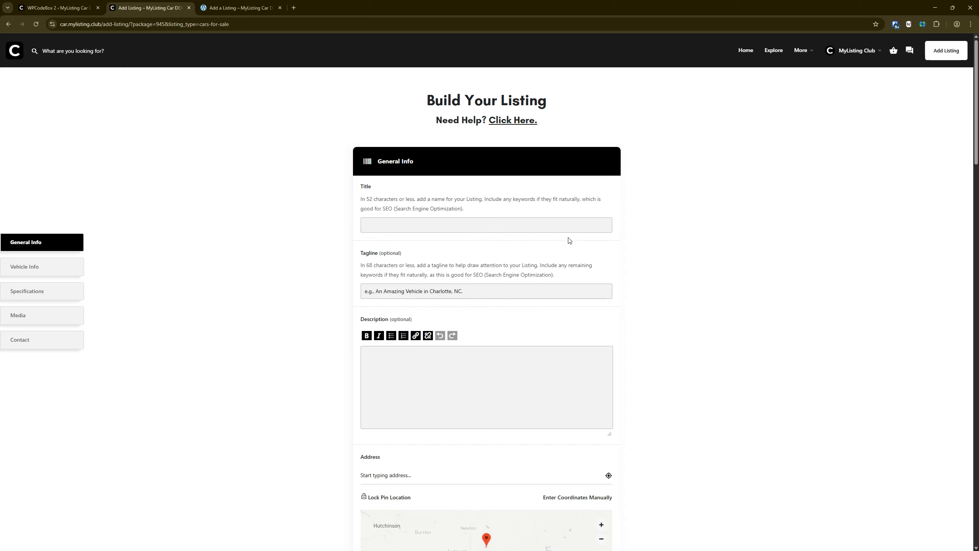
left_click(568, 224)
left_click(673, 251)
left_click(569, 224)
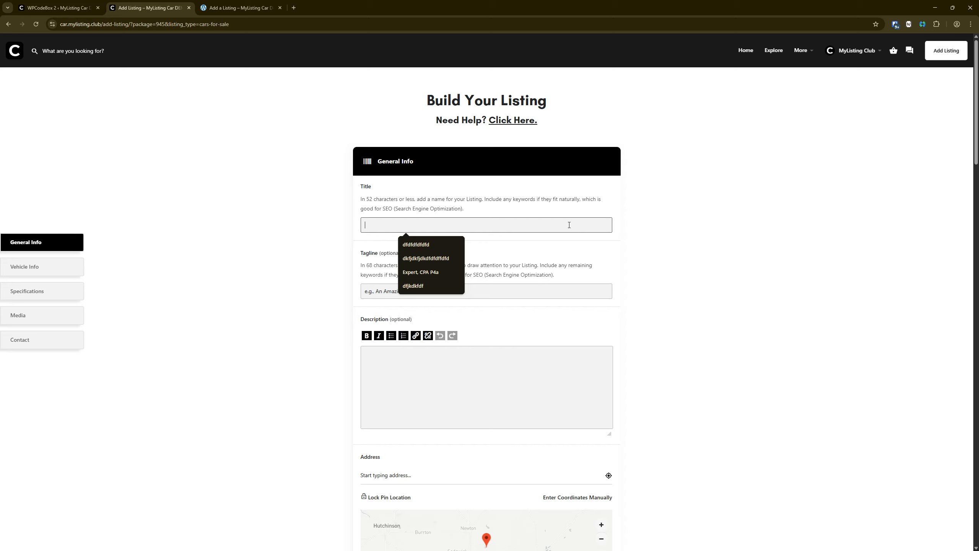
left_click(281, 243)
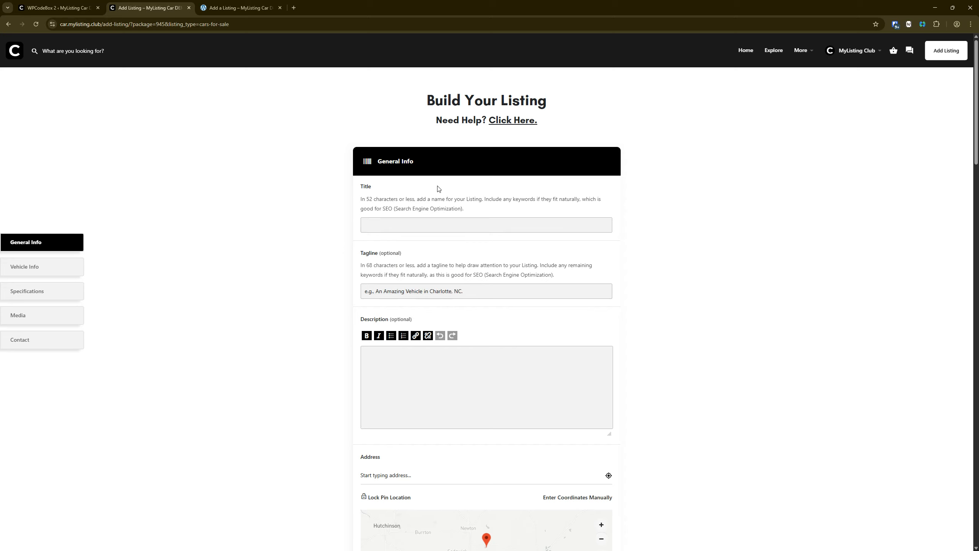
- Test the Title field's focus styling and leave "sd" in it as sample text
left_click(405, 223)
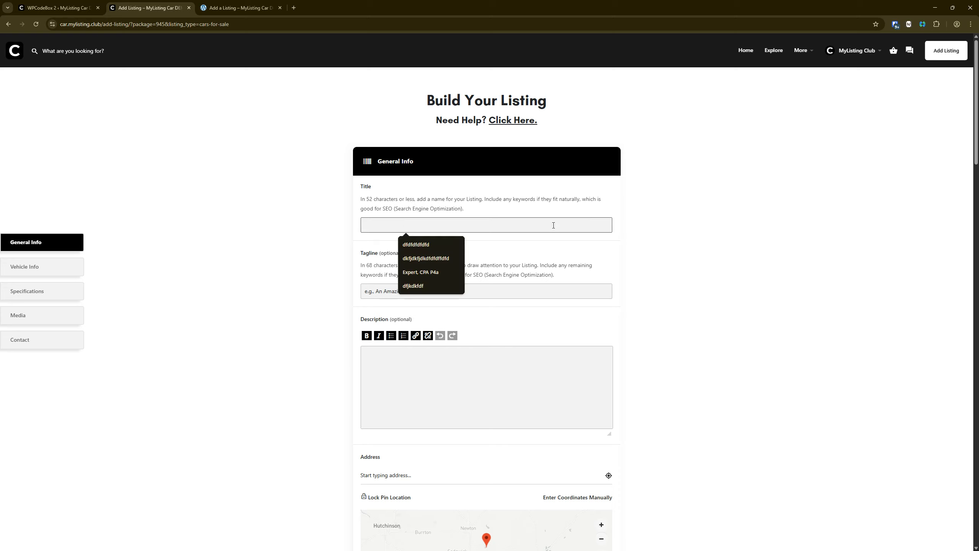
left_click(636, 236)
left_click(577, 226)
type("sdsd")
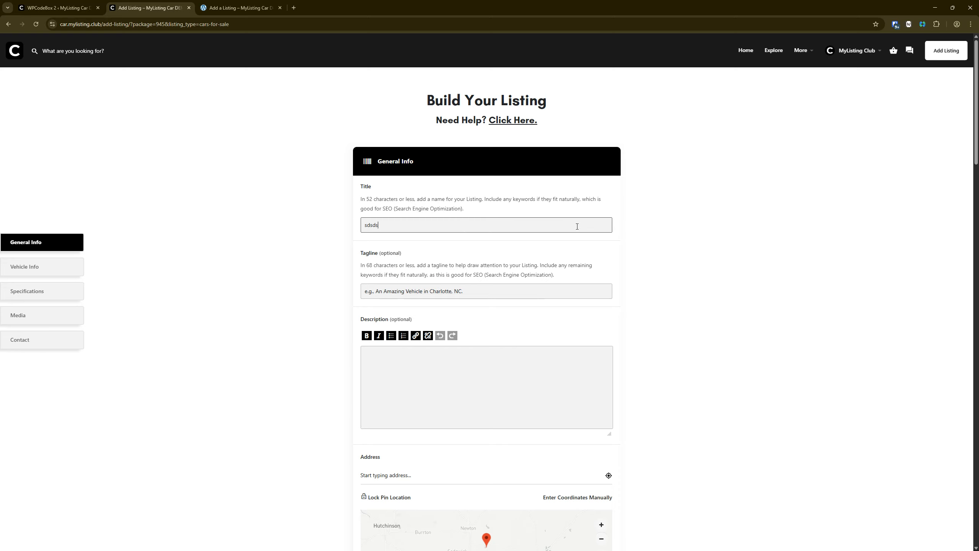
type("s")
key("BackSpace")
key("BackSpace")
key("BackSpace")
left_click(696, 233)
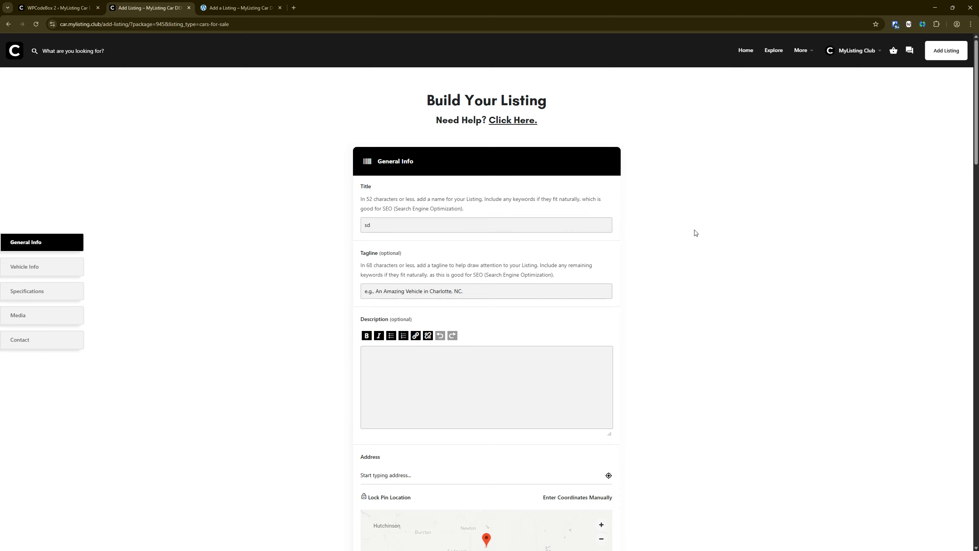
- Examine the default demo's add-listing form and its Description field for comparison with the custom form
left_click(241, 7)
scroll(759, 275, "down", 3)
scroll(758, 276, "down", 15)
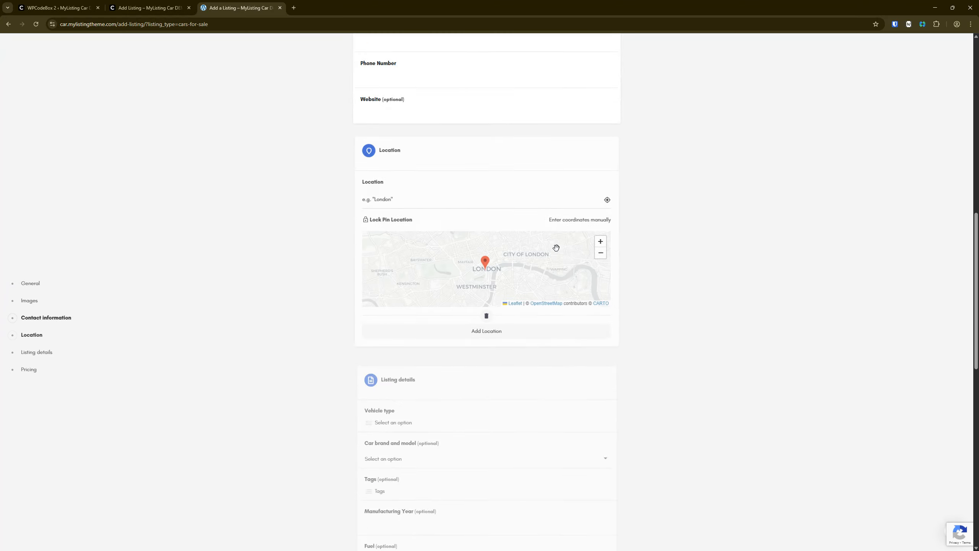
scroll(468, 274, "up", 15)
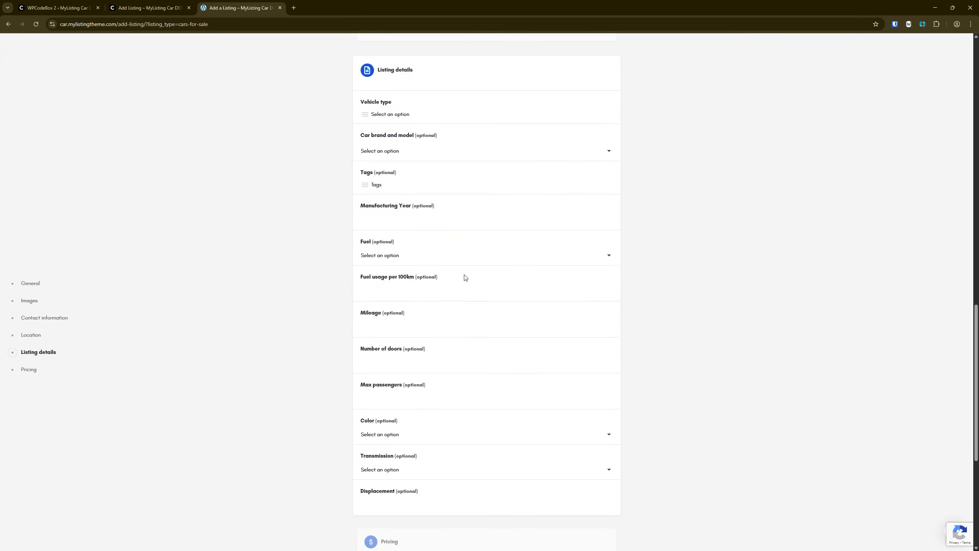
scroll(392, 246, "up", 2)
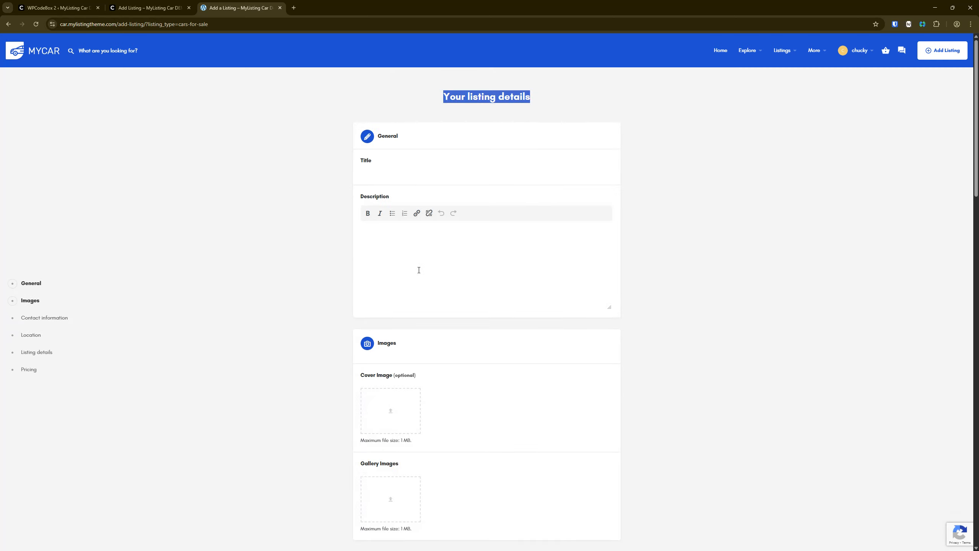
left_click(418, 270)
left_click(127, 233)
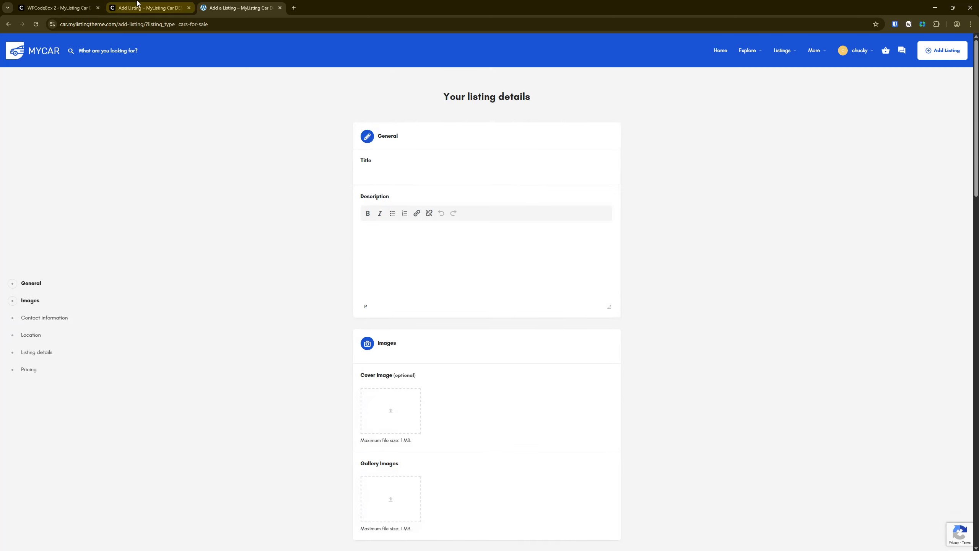
- Show the manual coordinate fields under Address in the custom form, test the latitude field and enter "sdsd" as the longitude
left_click(149, 8)
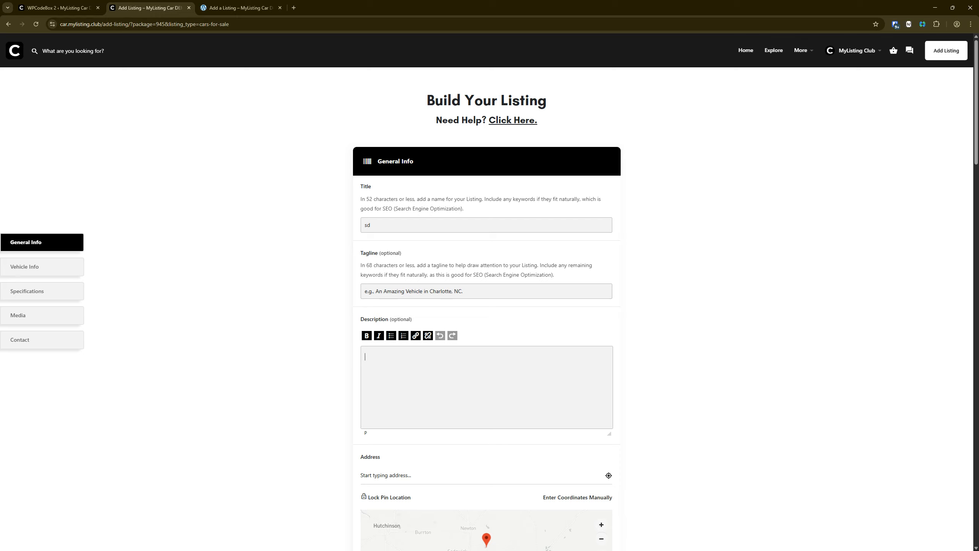
scroll(217, 210, "down", 2)
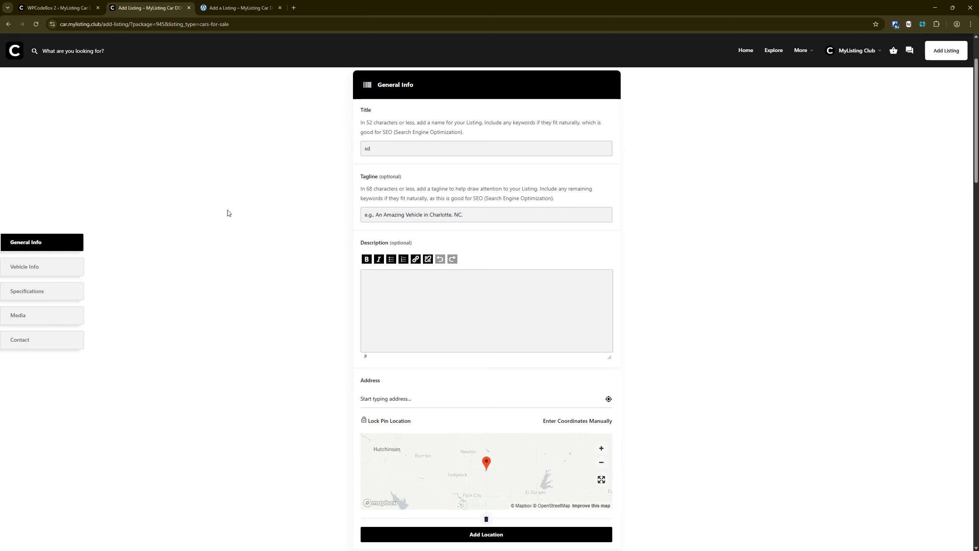
scroll(265, 226, "down", 4)
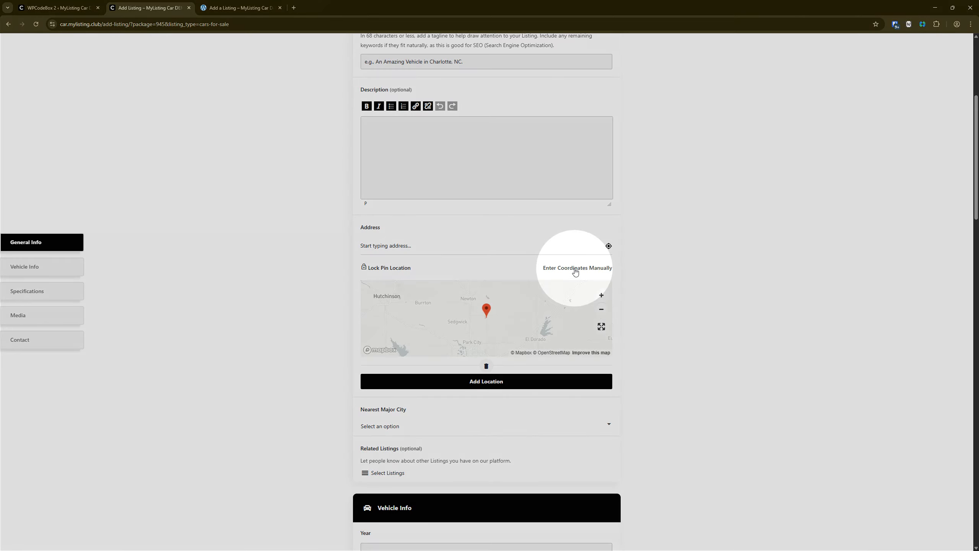
left_click(575, 269)
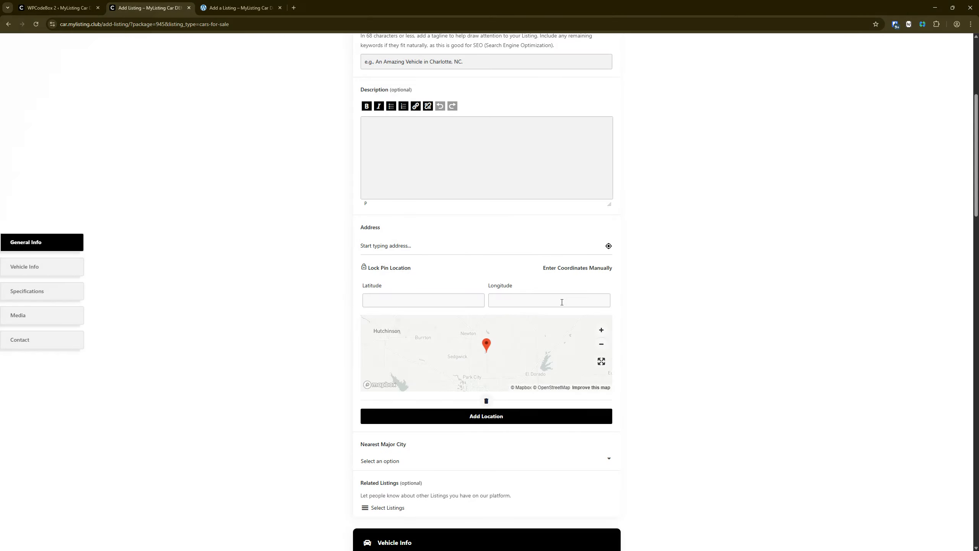
left_click(562, 269)
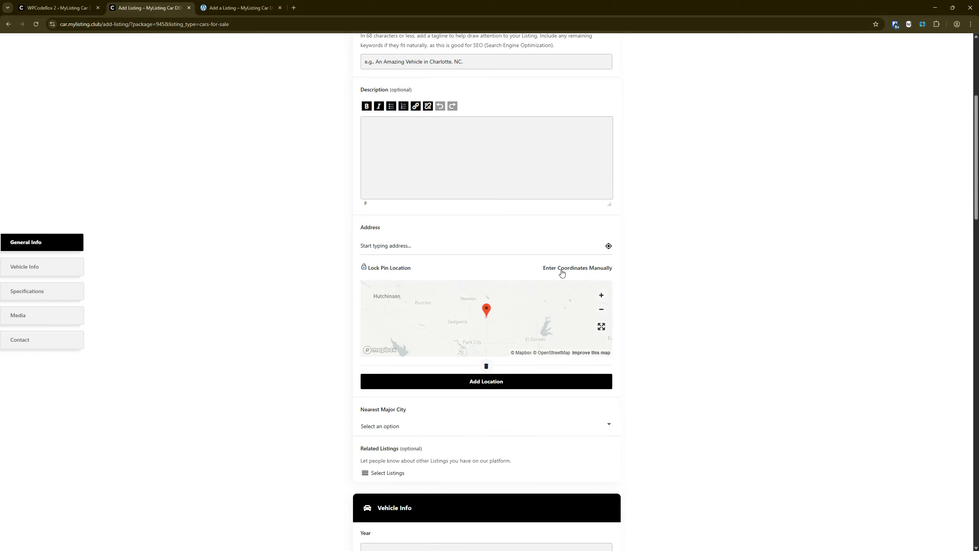
left_click(564, 268)
left_click(418, 302)
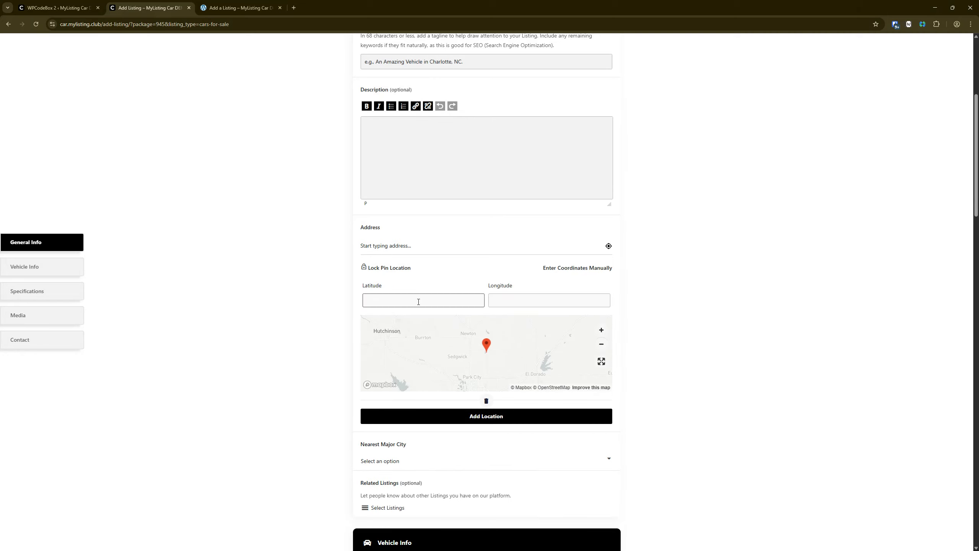
type("jddfd")
left_click(512, 300)
type("asdf")
- Show the manual coordinate fields in the default demo form's Location section and examine the latitude field's styling
left_click(254, 3)
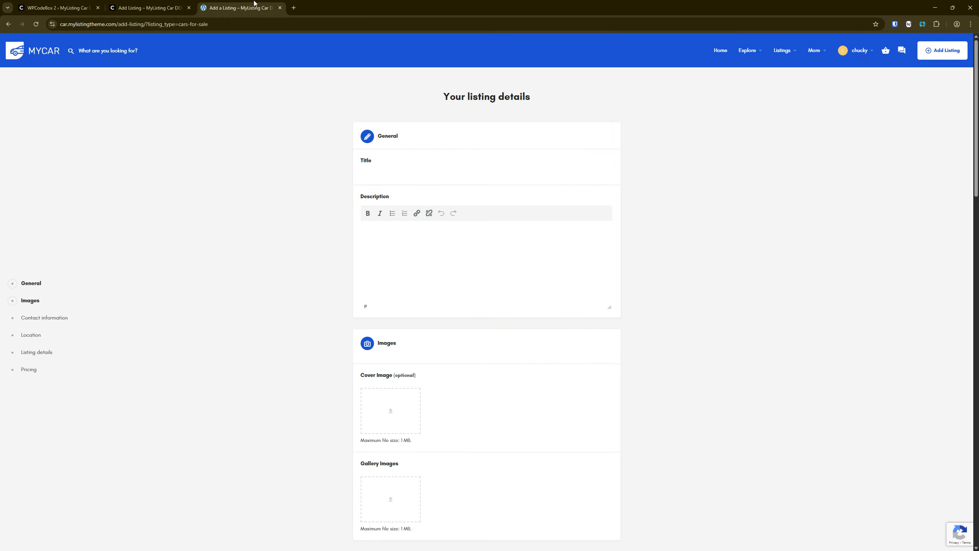
scroll(298, 216, "down", 1)
scroll(299, 219, "down", 8)
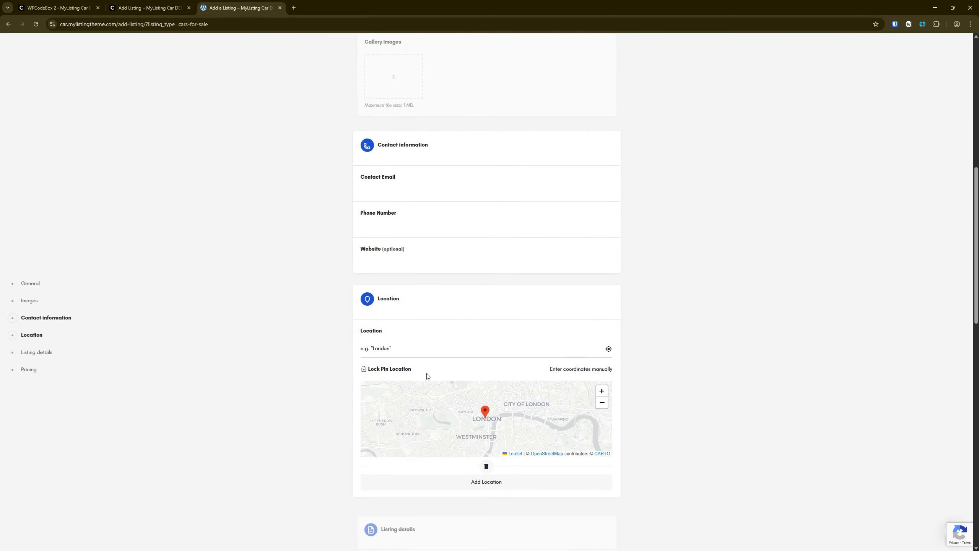
left_click(562, 370)
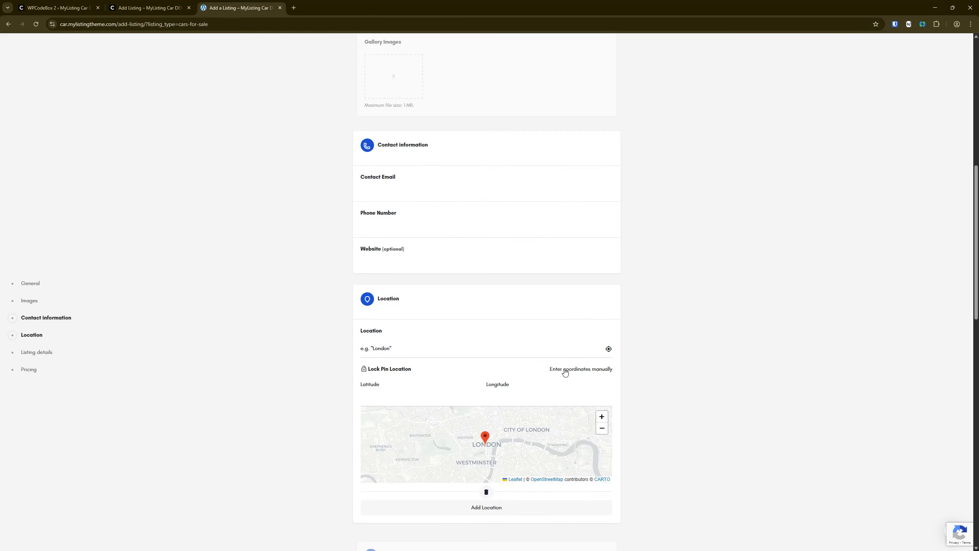
scroll(535, 500, "down", 3)
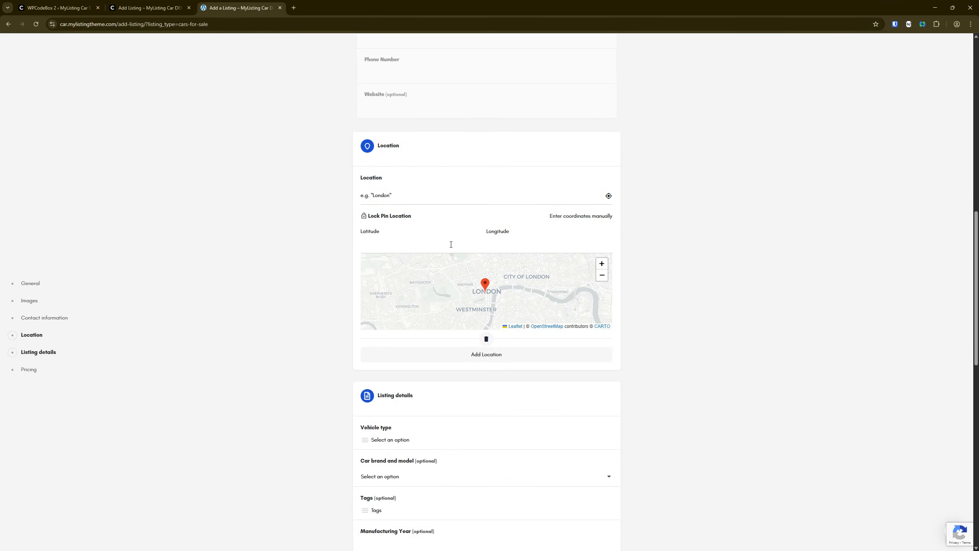
left_click(426, 245)
- Return to the custom add-listing form and review its sections from General Info through Contact and the submit options
key("ctrl+shift+Tab")
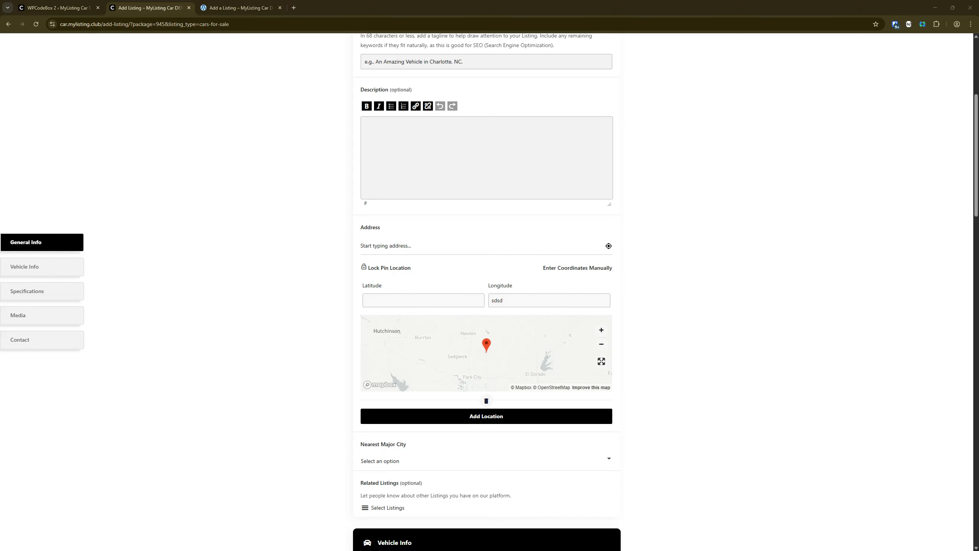
scroll(247, 219, "up", 6)
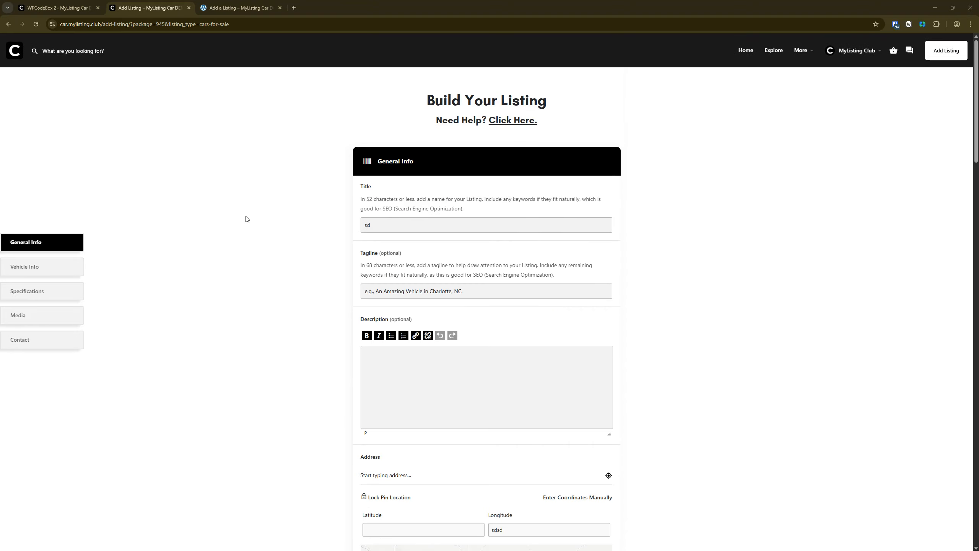
scroll(247, 219, "down", 7)
scroll(247, 219, "down", 20)
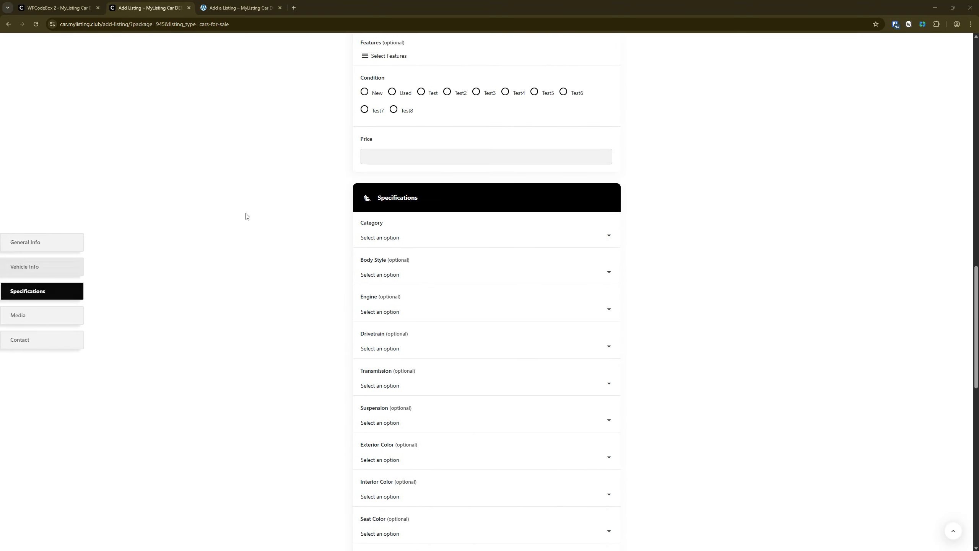
scroll(247, 216, "down", 4)
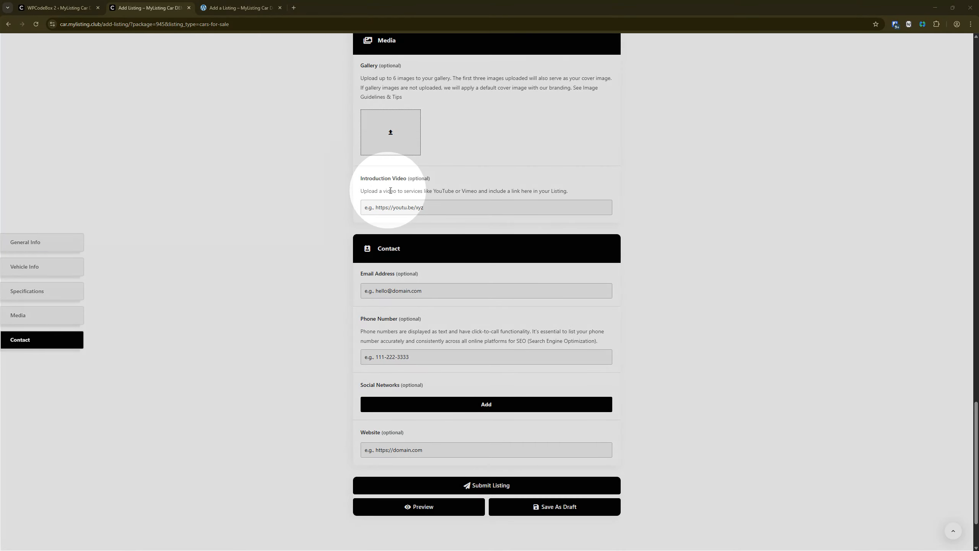
- Highlight the Introduction Video help text and examine the default demo form's sections from Images through Pricing for comparison
left_click_drag(390, 191, 368, 191)
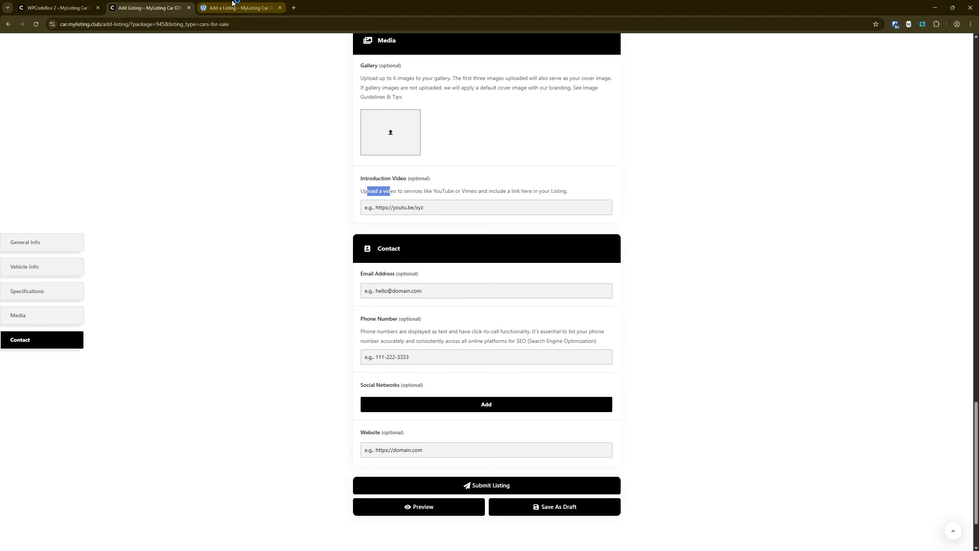
left_click(234, 4)
scroll(218, 202, "down", 7)
scroll(219, 199, "down", 5)
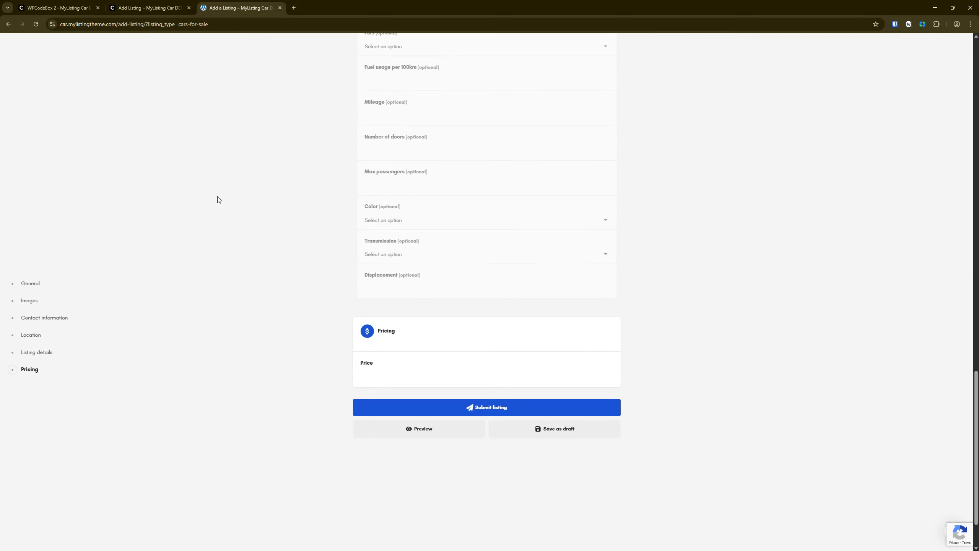
scroll(219, 199, "up", 15)
scroll(219, 207, "down", 5)
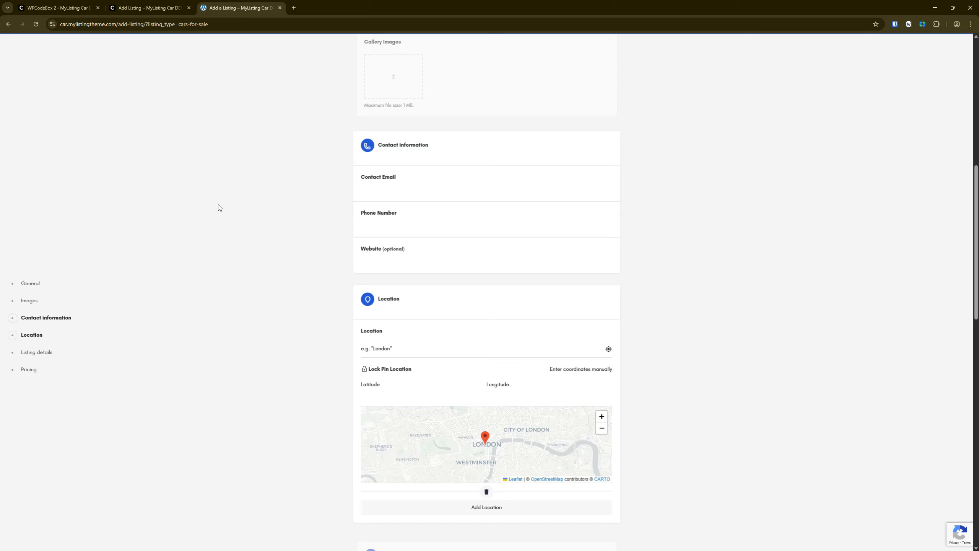
scroll(218, 208, "down", 4)
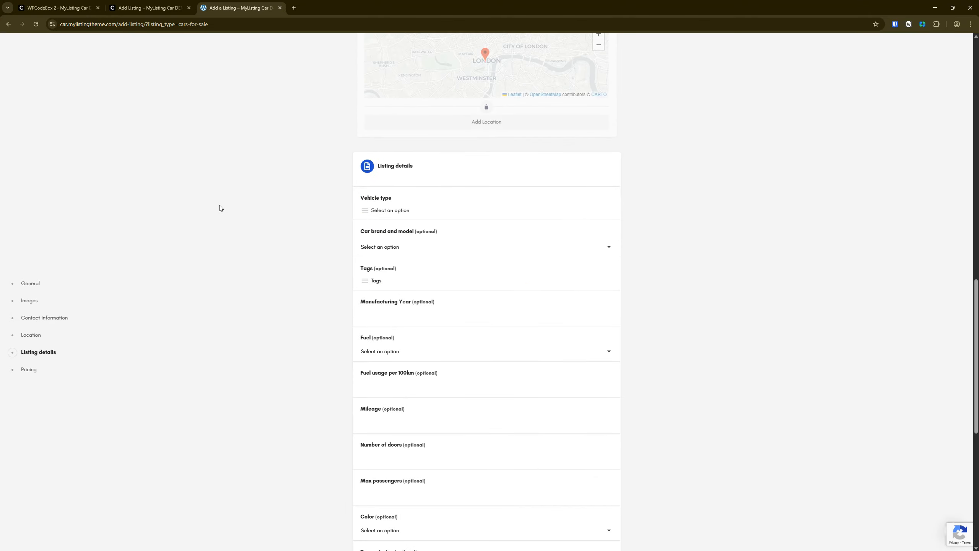
scroll(218, 210, "down", 5)
scroll(217, 230, "down", 4)
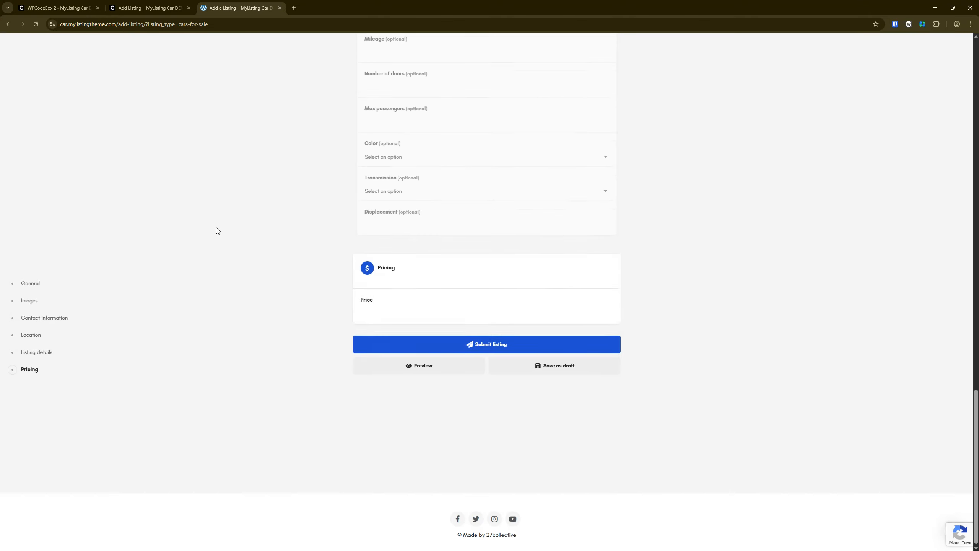
scroll(217, 229, "up", 10)
- Return to the custom add-listing form and set Condition to New in the Vehicle Info section
left_click(148, 8)
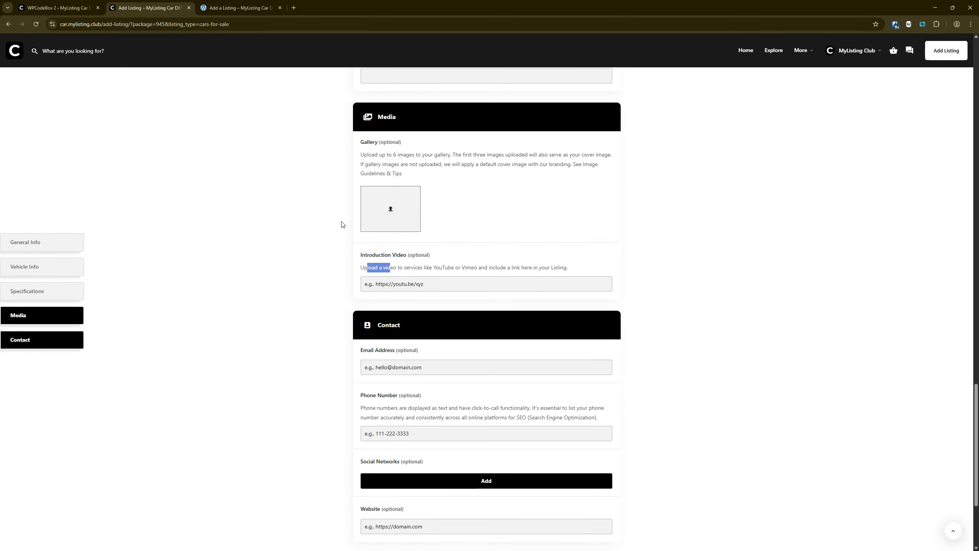
scroll(439, 280, "down", 2)
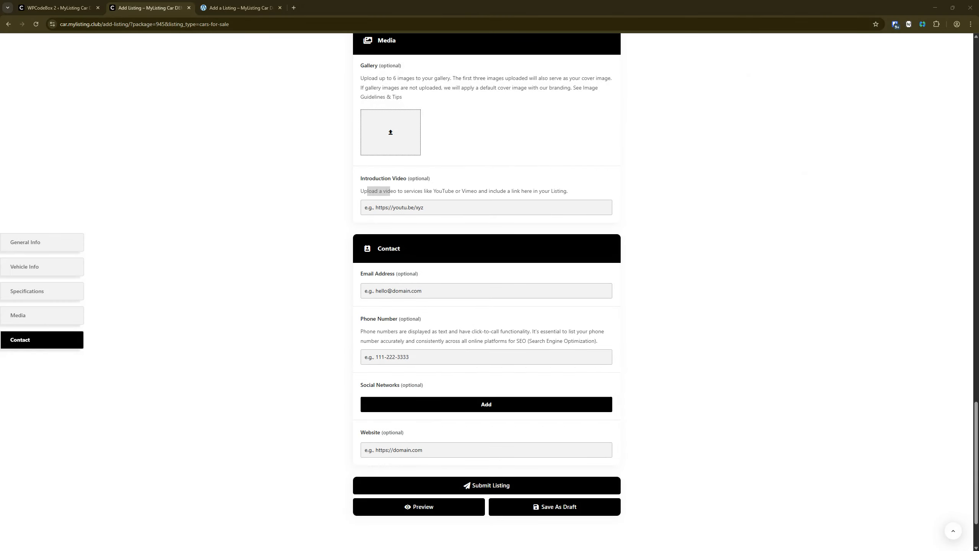
scroll(494, 214, "up", 15)
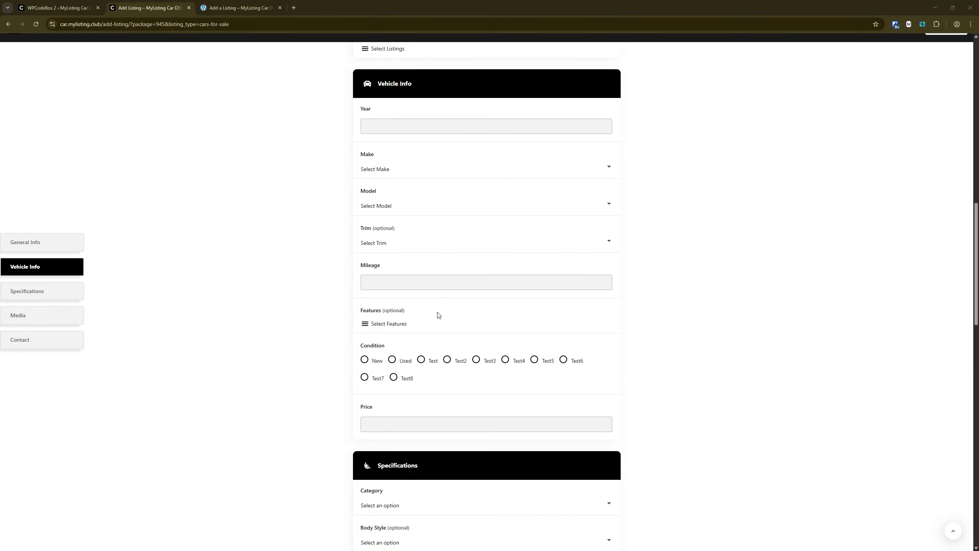
left_click(367, 359)
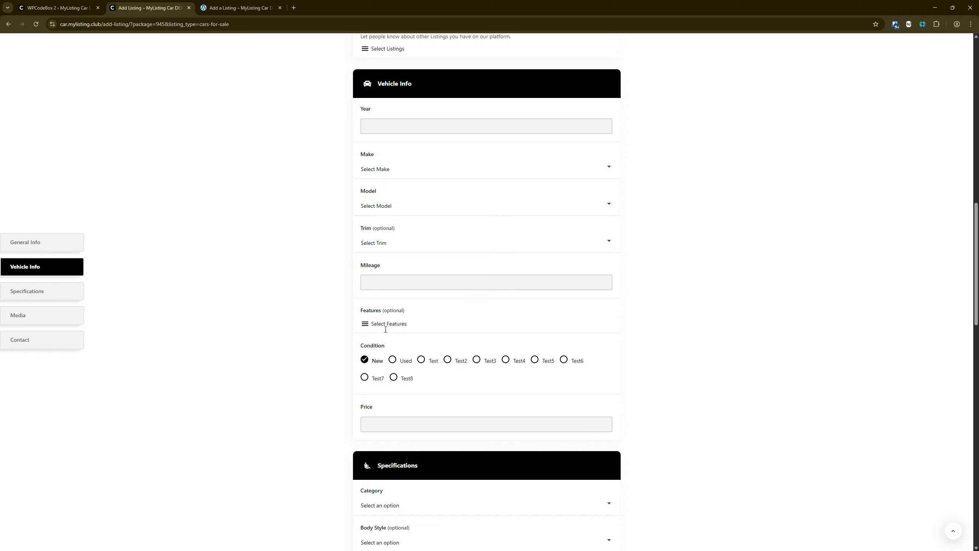
- Show the Media section's Gallery description and try its See Image Guidelines & Tips link
scroll(328, 279, "down", 15)
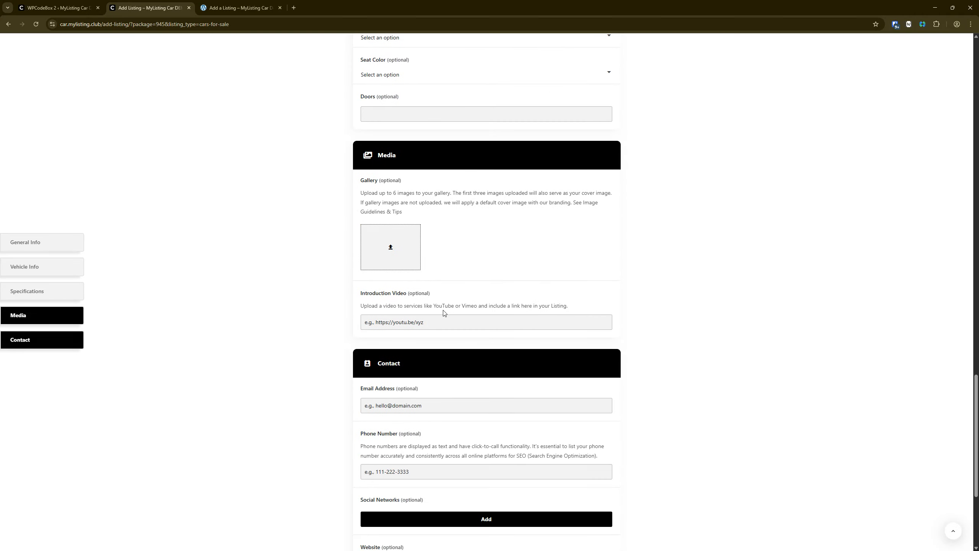
left_click(384, 280)
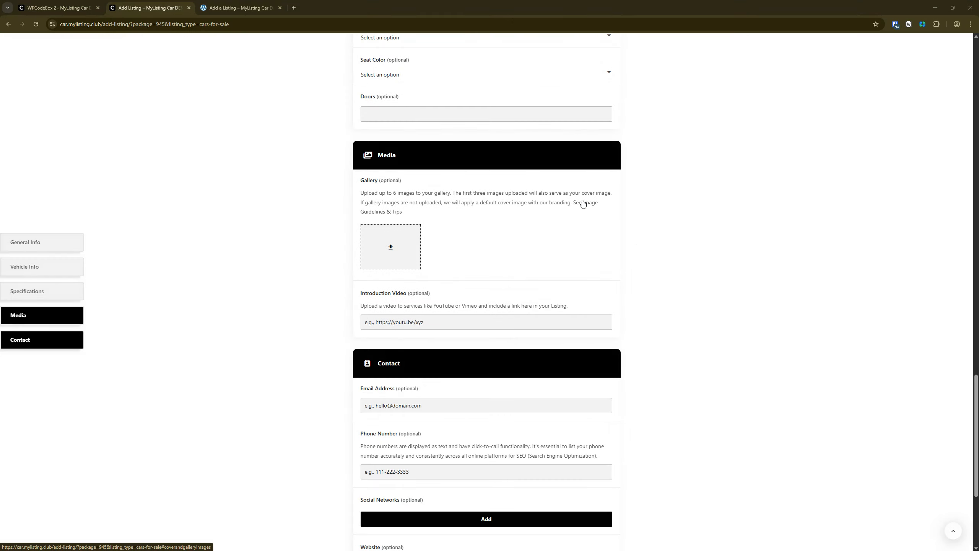
left_click(581, 205)
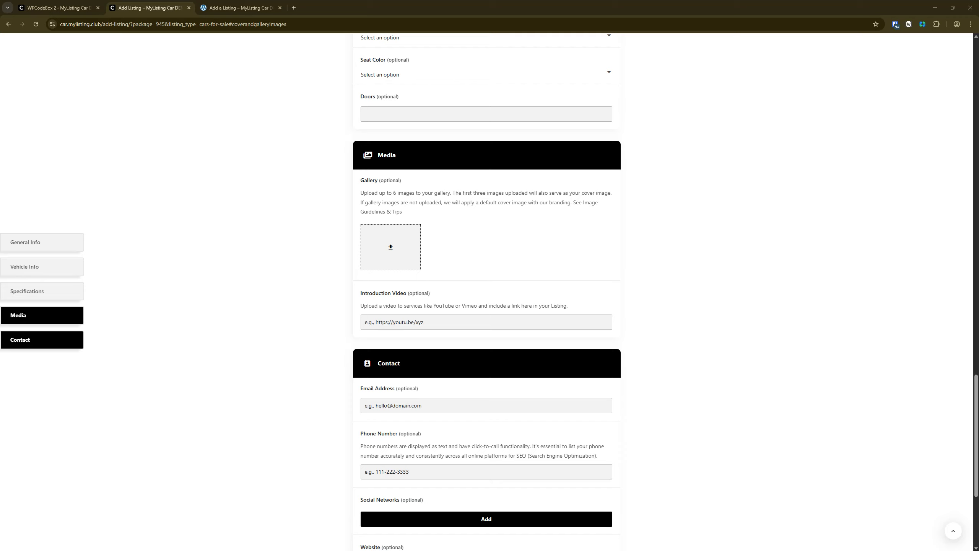
left_click(583, 203)
key("ctrl")
key("ctrl")
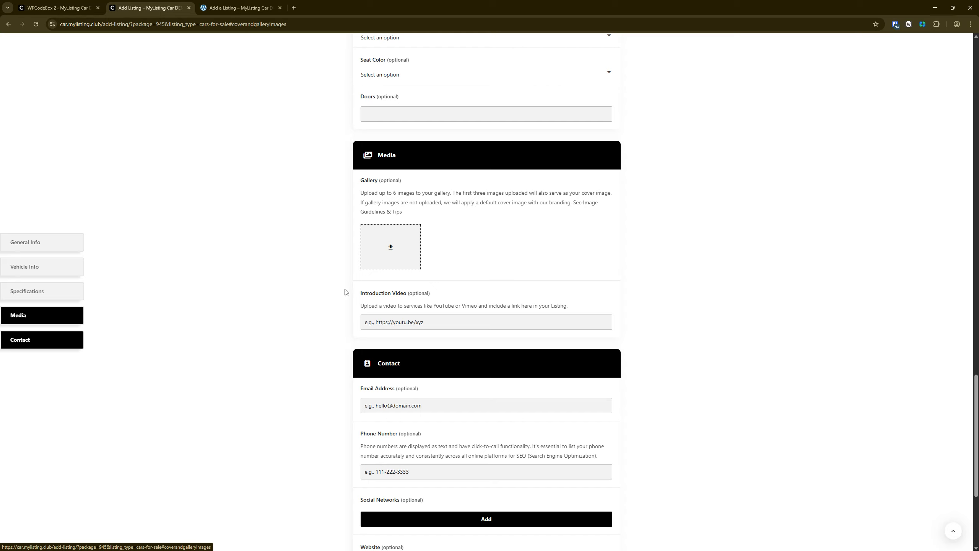
- Highlight the maximum file size notes under Cover Image and Gallery Images in the default demo, comparing them with the custom form's Gallery field
left_click(239, 8)
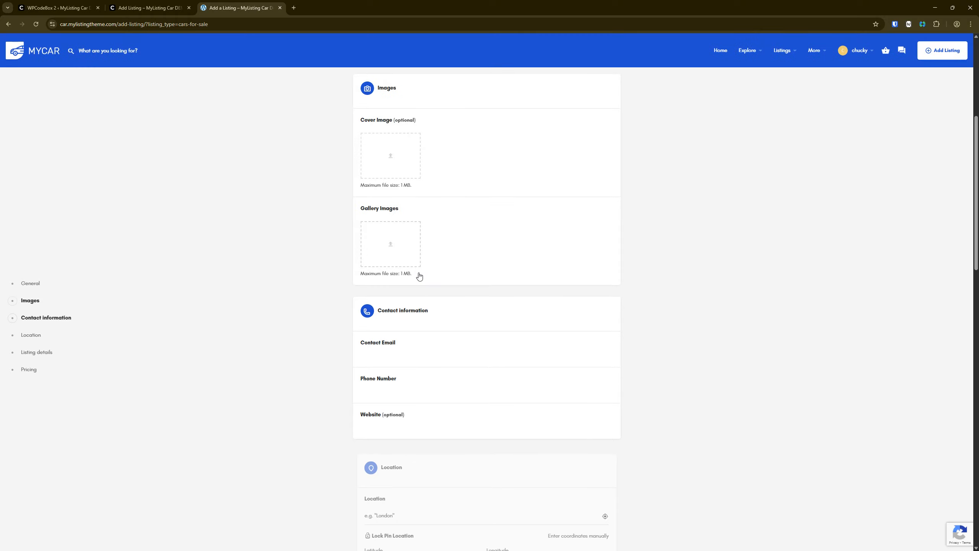
left_click_drag(417, 275, 361, 276)
left_click_drag(360, 185, 411, 186)
left_click(163, 7)
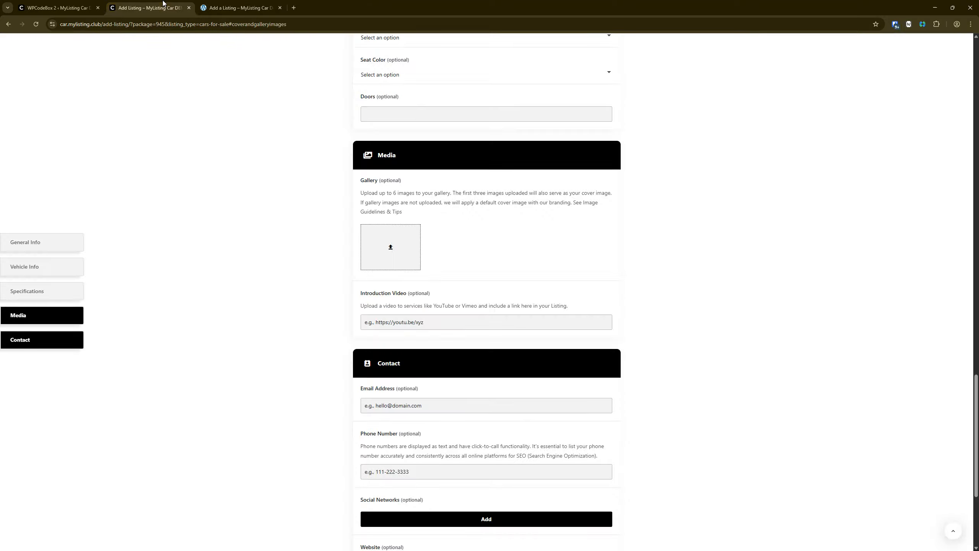
left_click(239, 8)
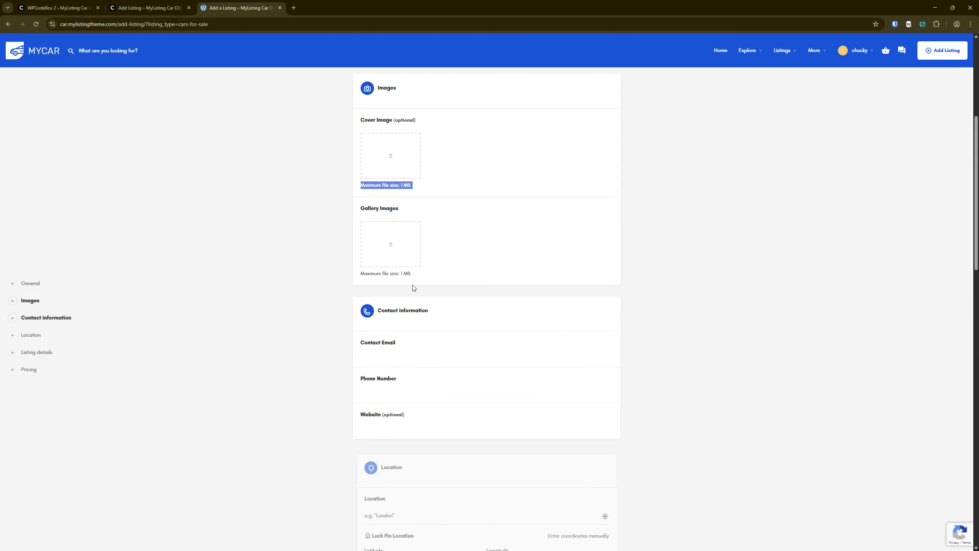
left_click_drag(412, 274, 370, 280)
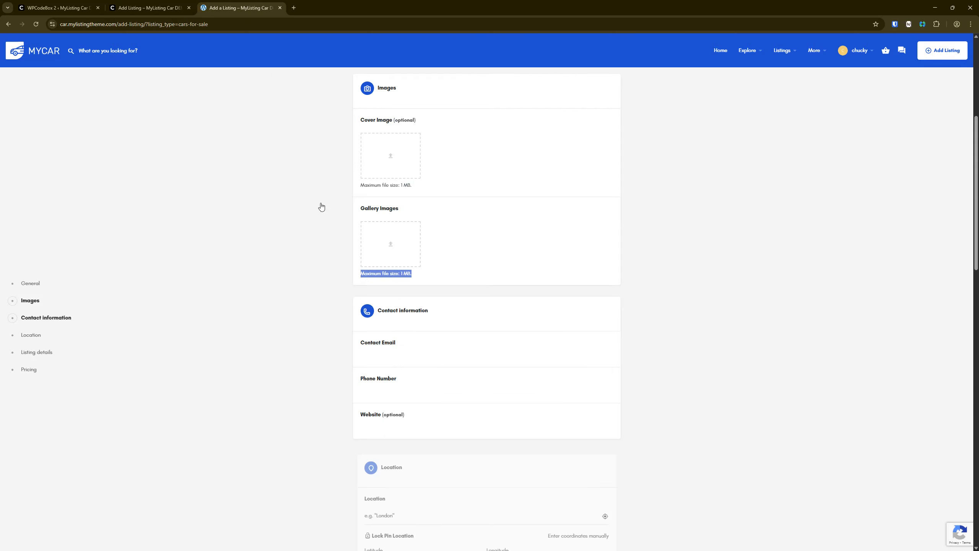
left_click(222, 215)
left_click(172, 4)
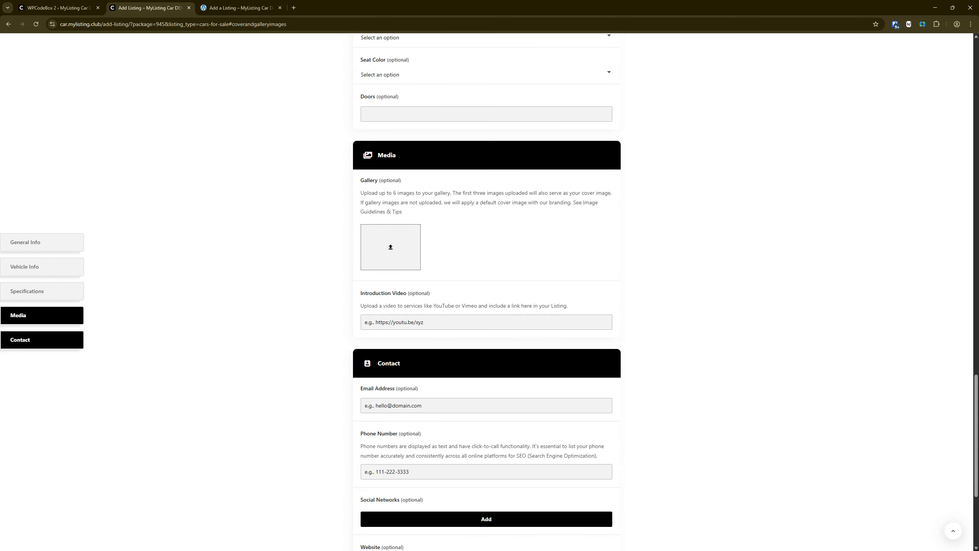
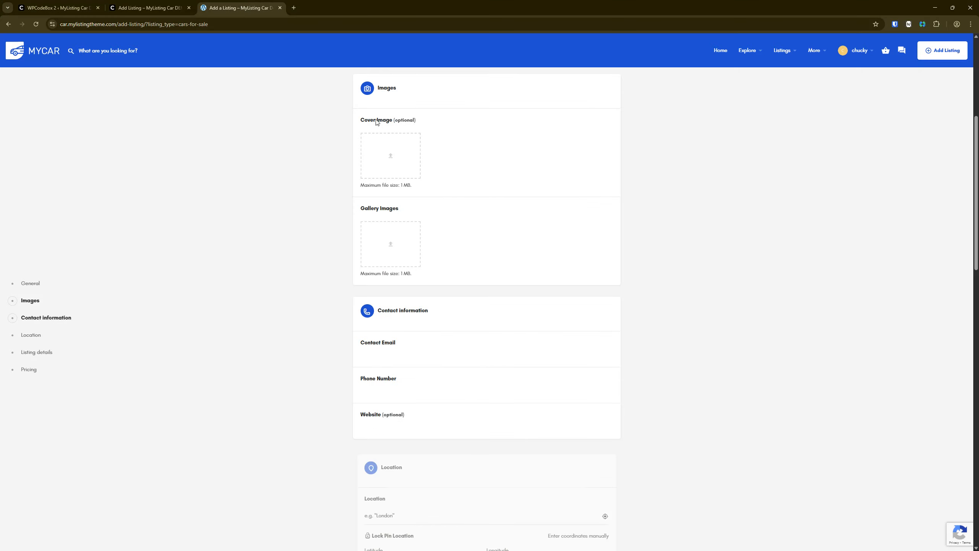
- Compare the Description editor's toolbar and styling between the default demo form and the custom form
scroll(493, 227, "up", 5)
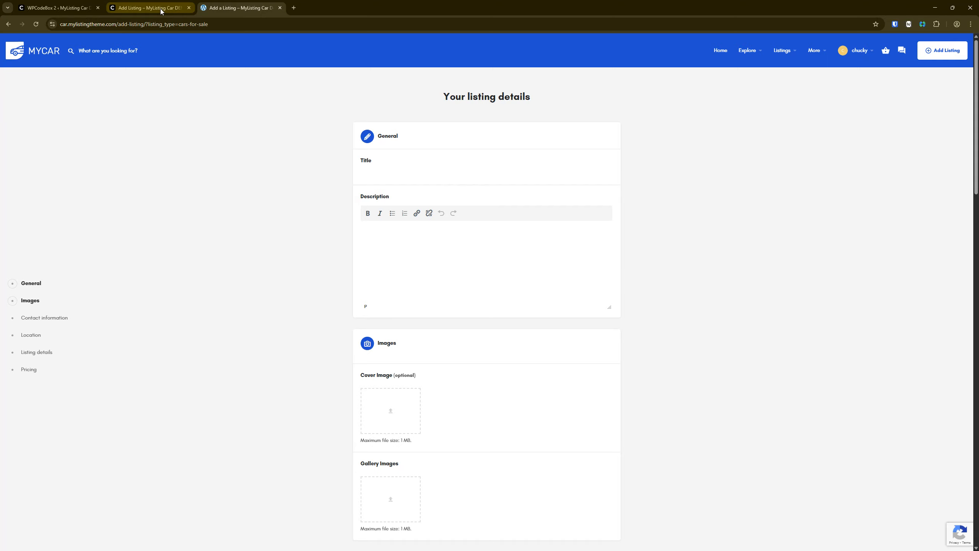
left_click(161, 9)
scroll(144, 223, "down", 3)
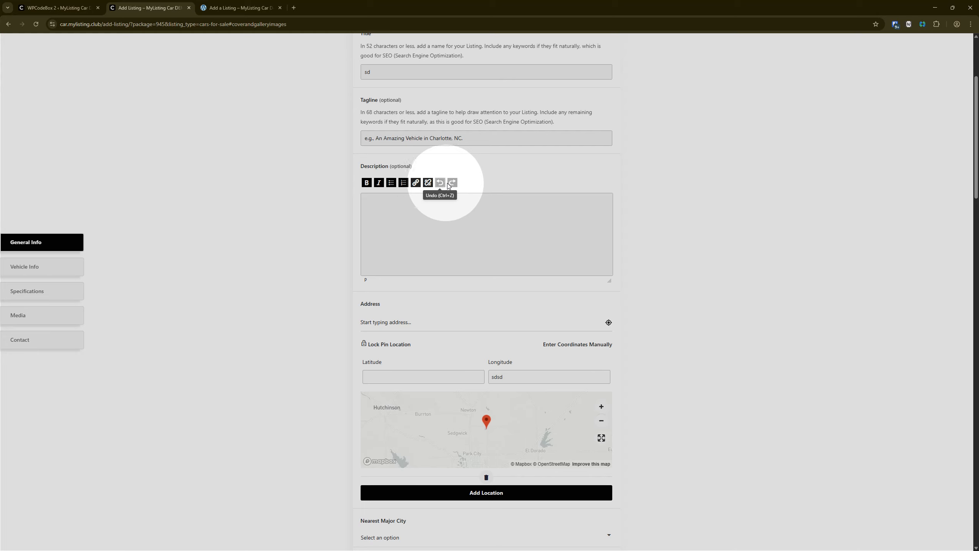
key("ctrl+Tab")
scroll(221, 216, "down", 8)
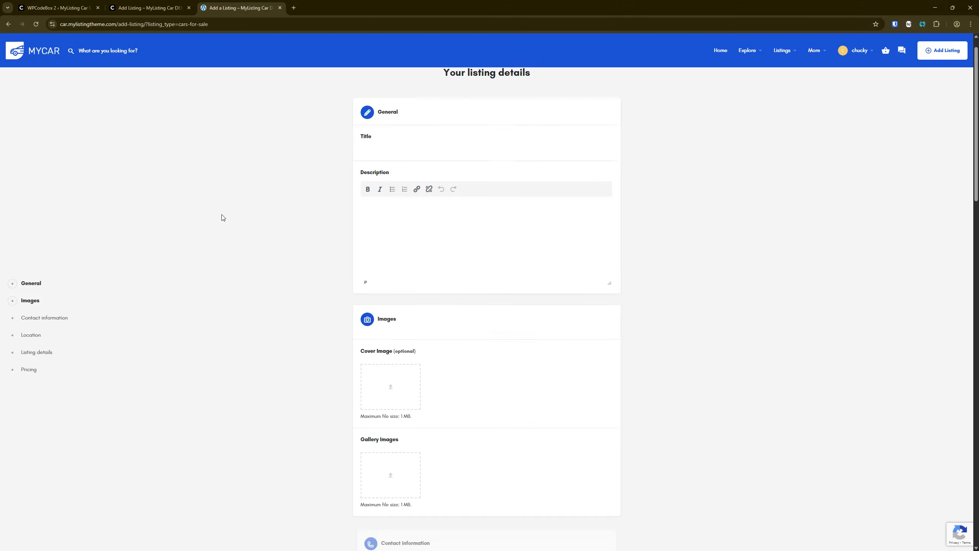
scroll(221, 216, "up", 8)
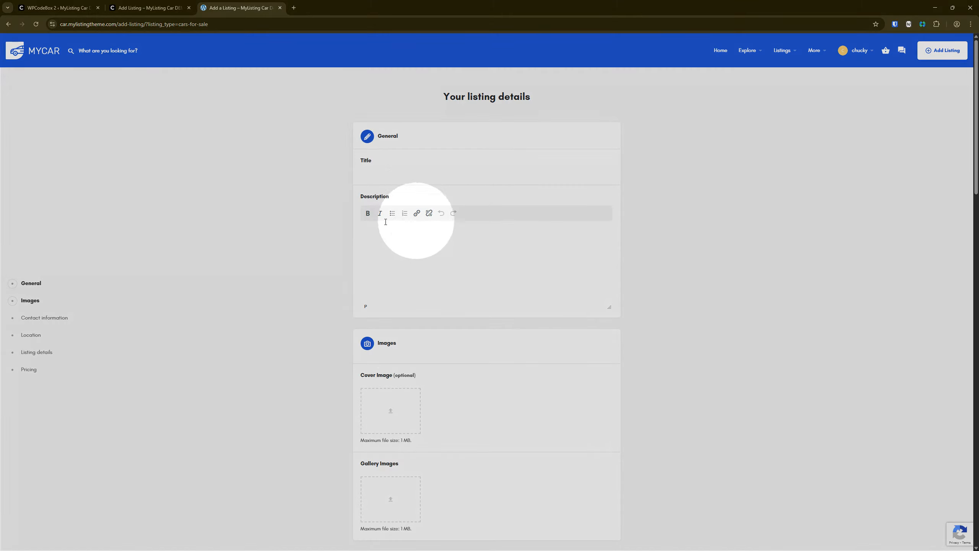
key("ctrl+shift+Tab")
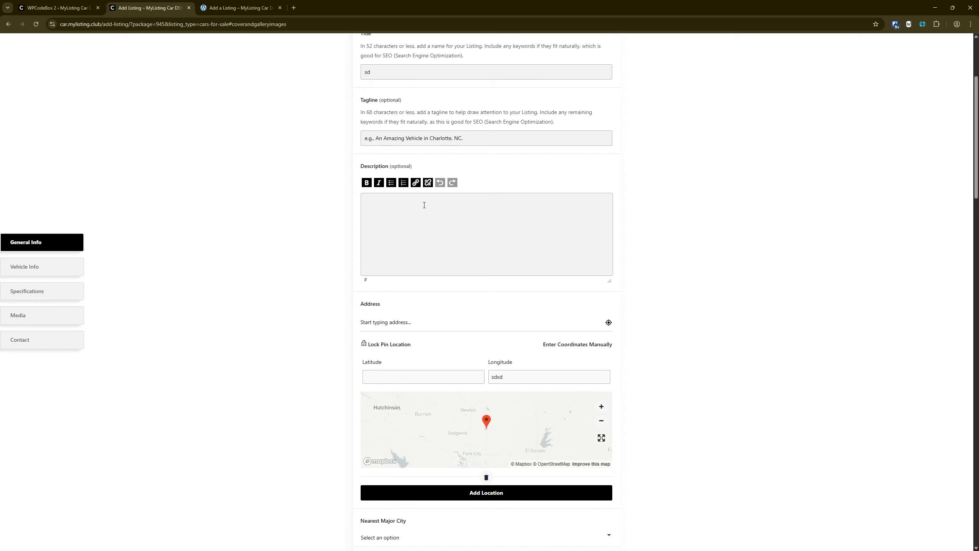
- Show the installed plugins in the WordPress admin and highlight MyListing Club - WP Editor Field (Dark Mode)
left_click(67, 7)
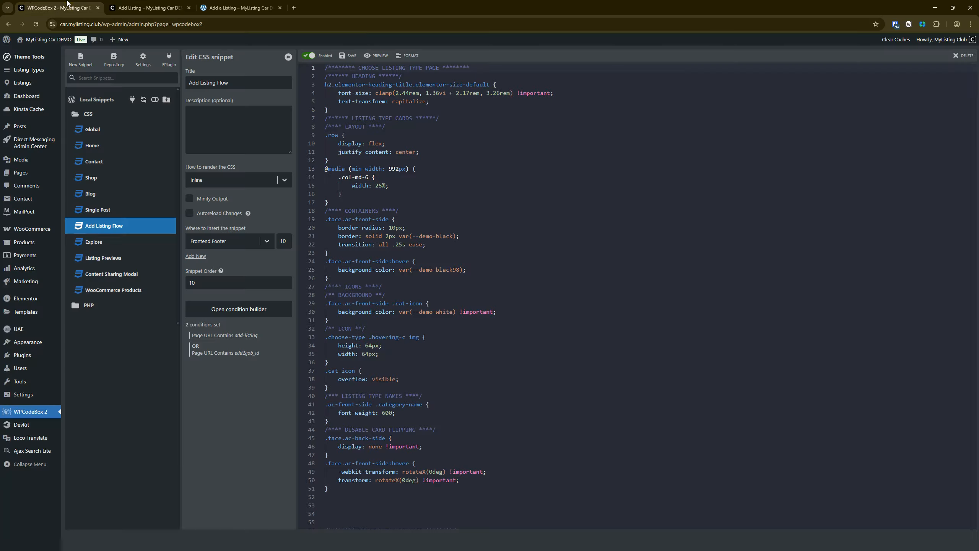
left_click(30, 360)
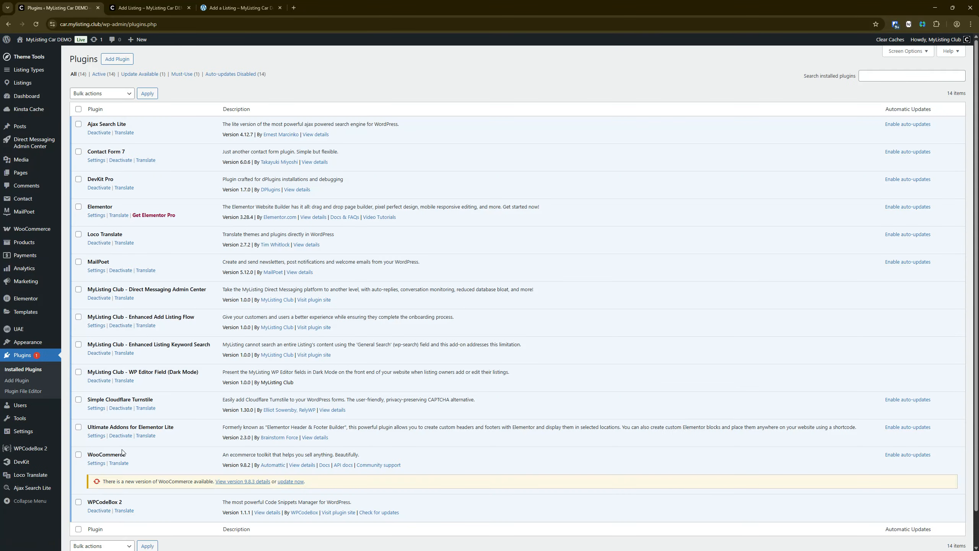
left_click_drag(204, 373, 93, 372)
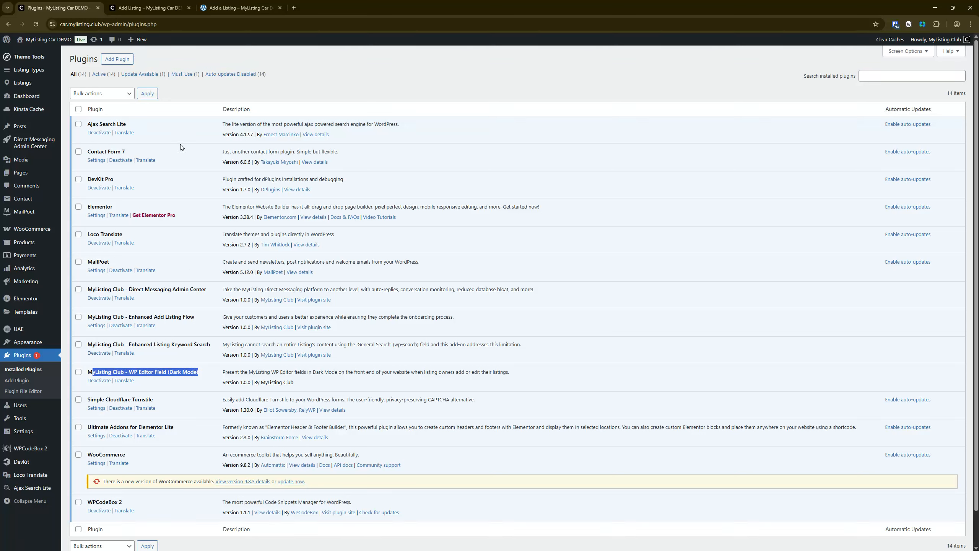
- Return to the custom add-listing form and review it from the Description editor through the Vehicle Info section
left_click(144, 8)
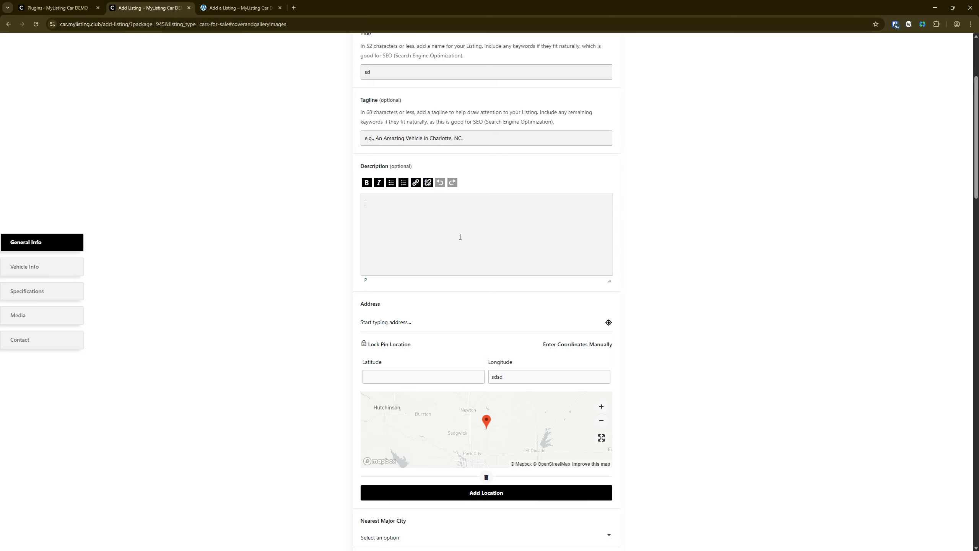
key("ctrl")
key("ctrl")
key("ctrl")
key("ctrl")
scroll(758, 184, "down", 5)
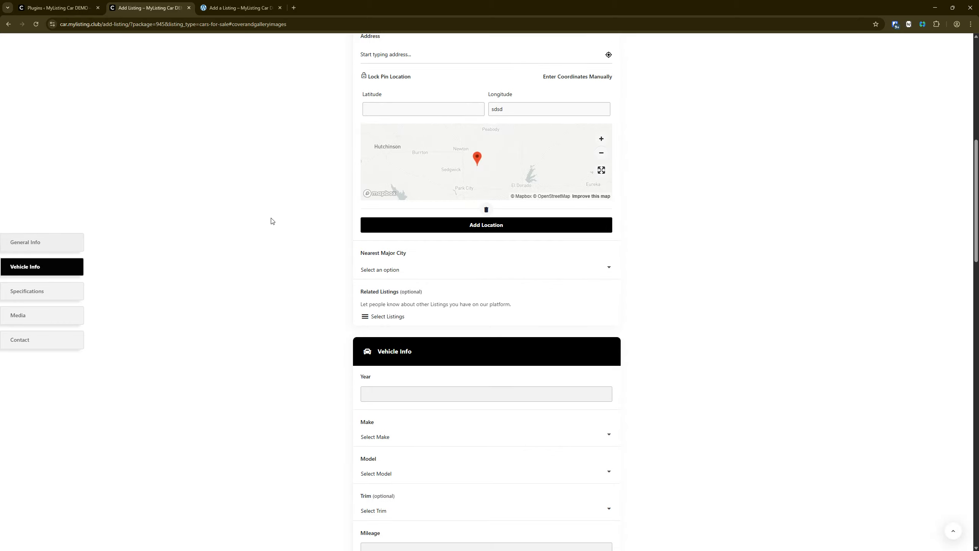
scroll(282, 222, "down", 1)
scroll(282, 221, "down", 1)
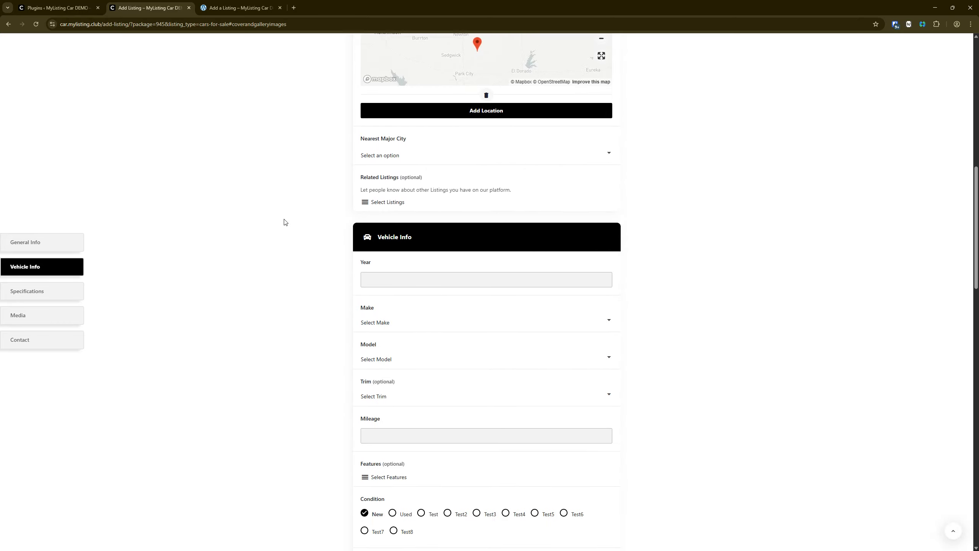
key("ctrl")
key("ctrl")
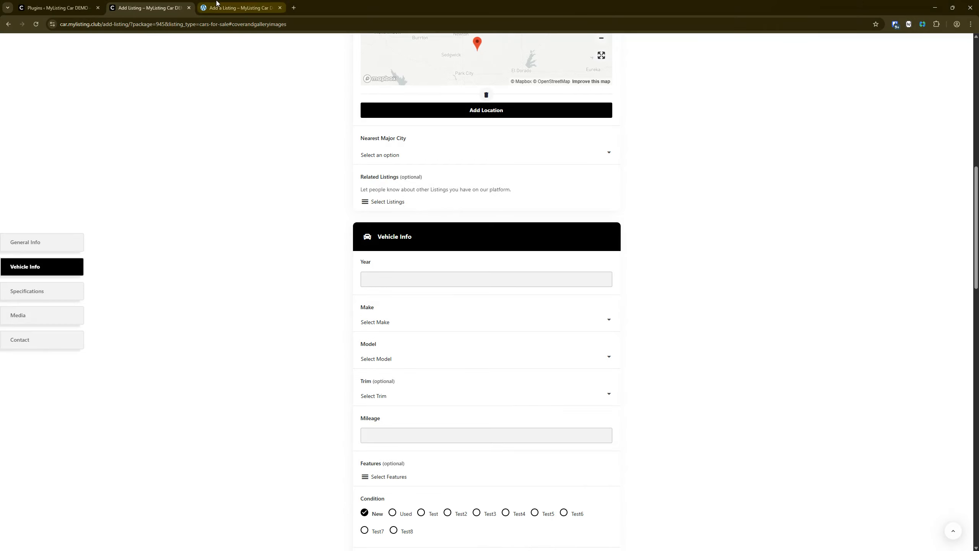
- Examine the default demo form from its General section through Listing details for comparison
left_click(217, 4)
scroll(251, 267, "down", 10)
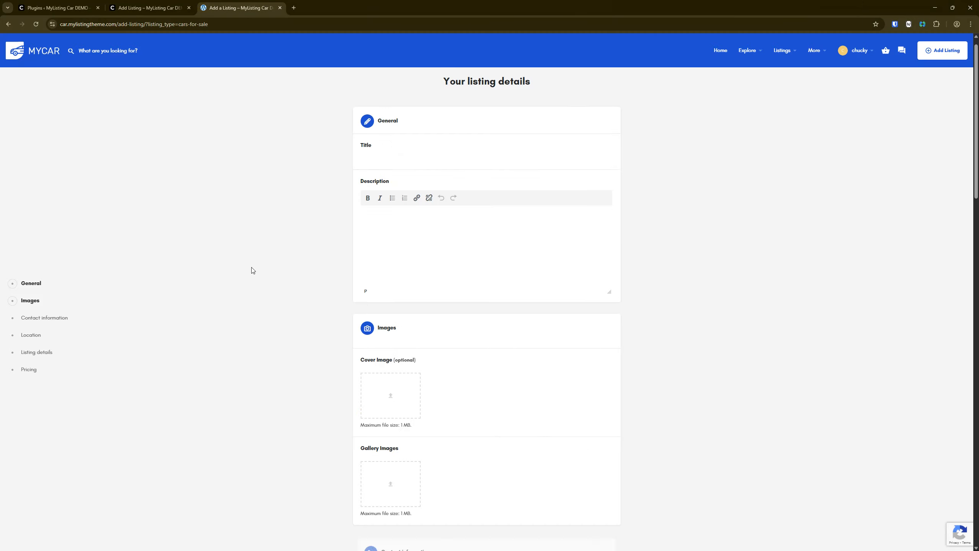
scroll(252, 269, "down", 7)
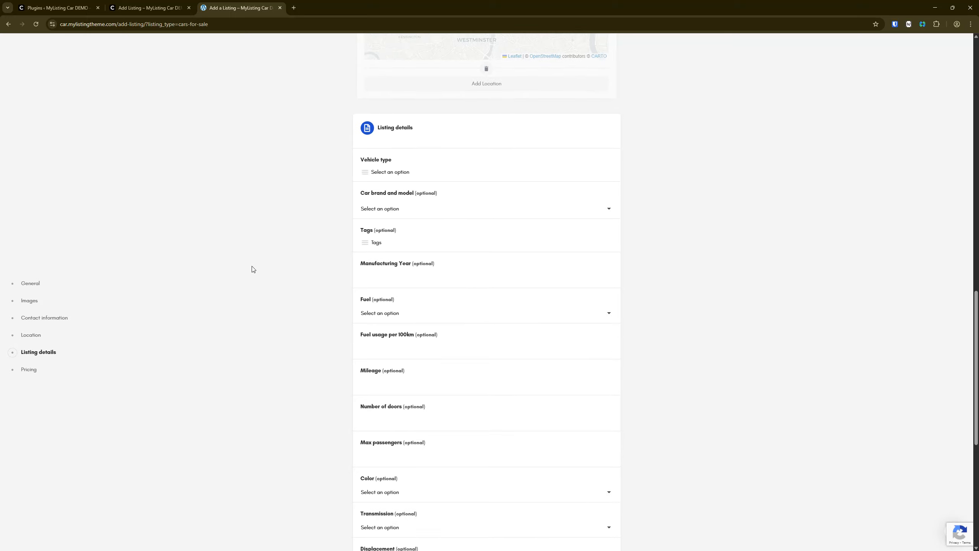
key("ctrl")
key("ctrl")
- Return to the custom form and review its fields from Vehicle Info to Specifications
left_click(168, 3)
scroll(243, 272, "down", 1)
scroll(242, 272, "down", 4)
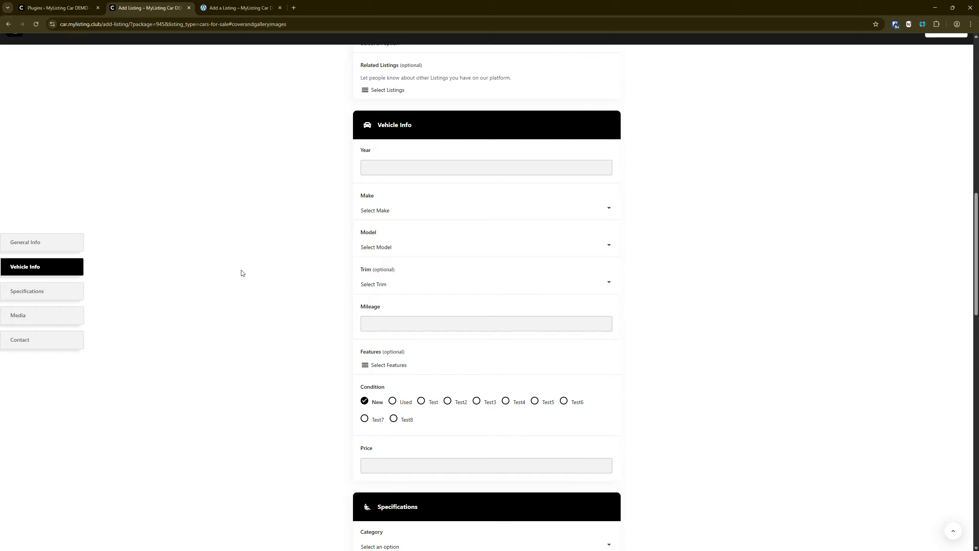
scroll(242, 273, "down", 3)
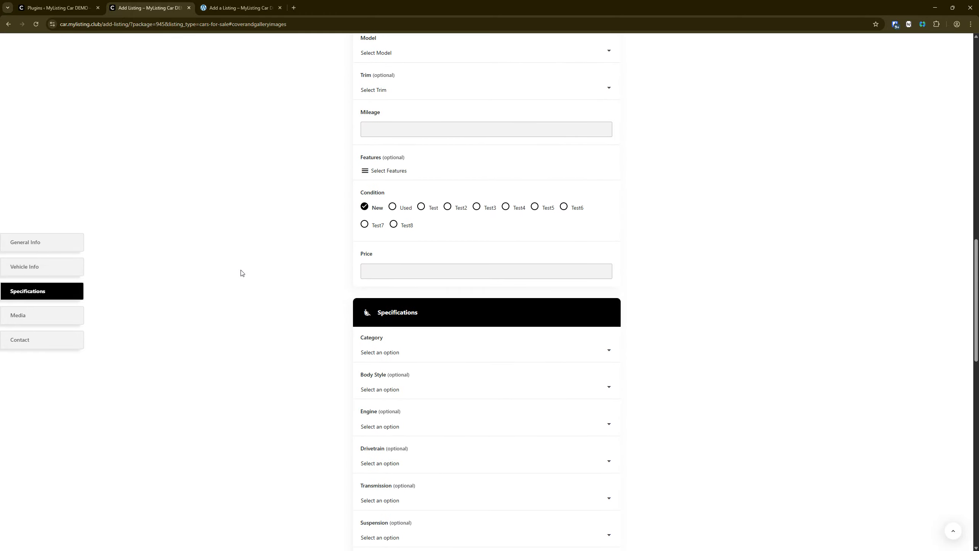
- Mark the Used condition in the custom form and examine the default demo form from General through Pricing for comparison
left_click(391, 168)
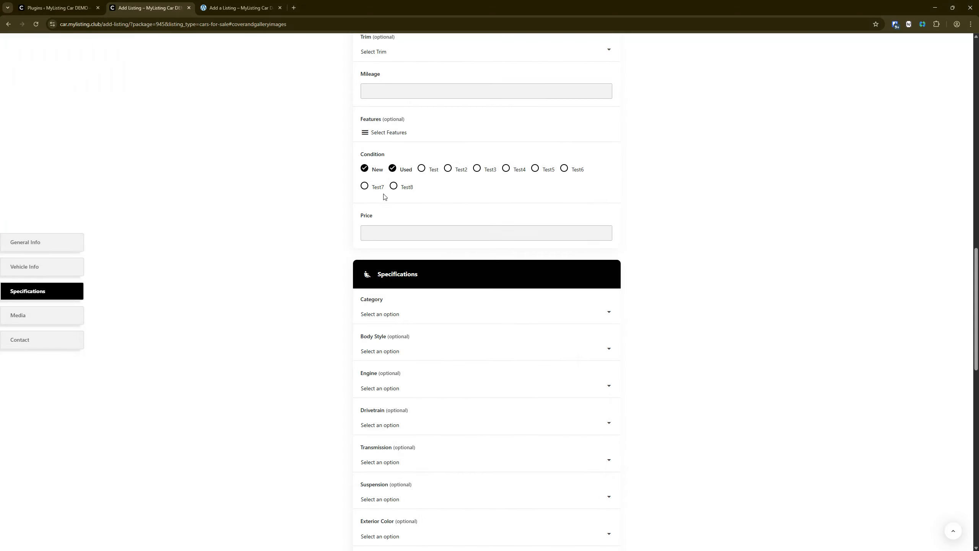
left_click(239, 8)
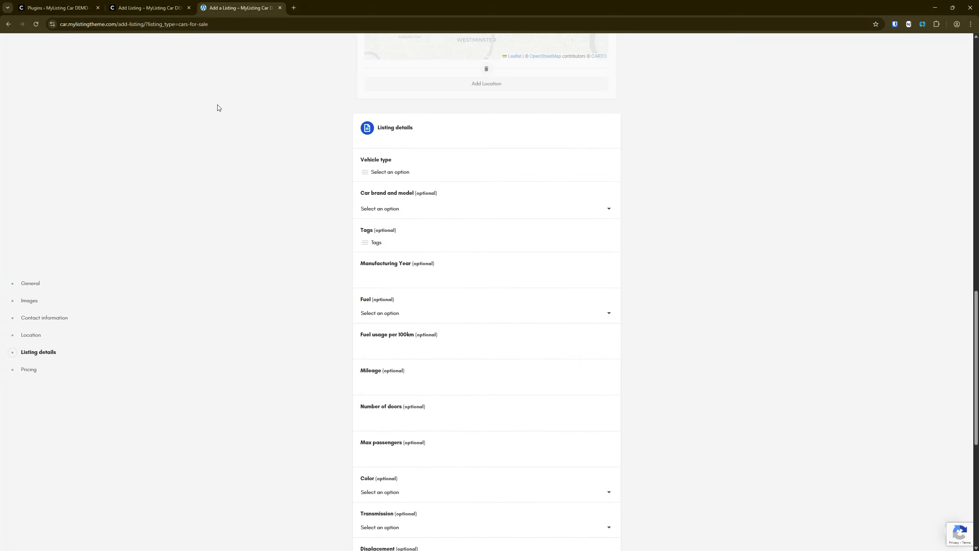
scroll(231, 211, "down", 5)
scroll(230, 209, "up", 15)
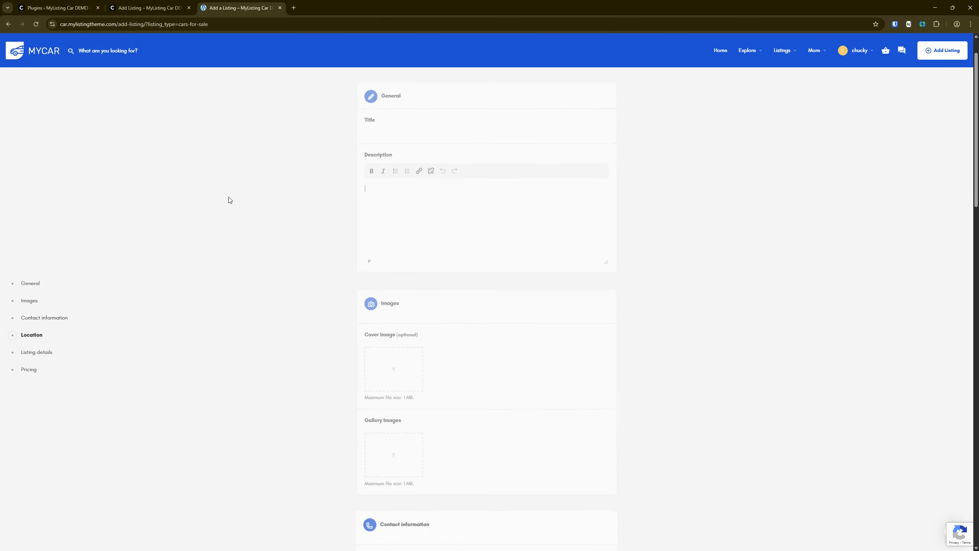
scroll(230, 200, "down", 8)
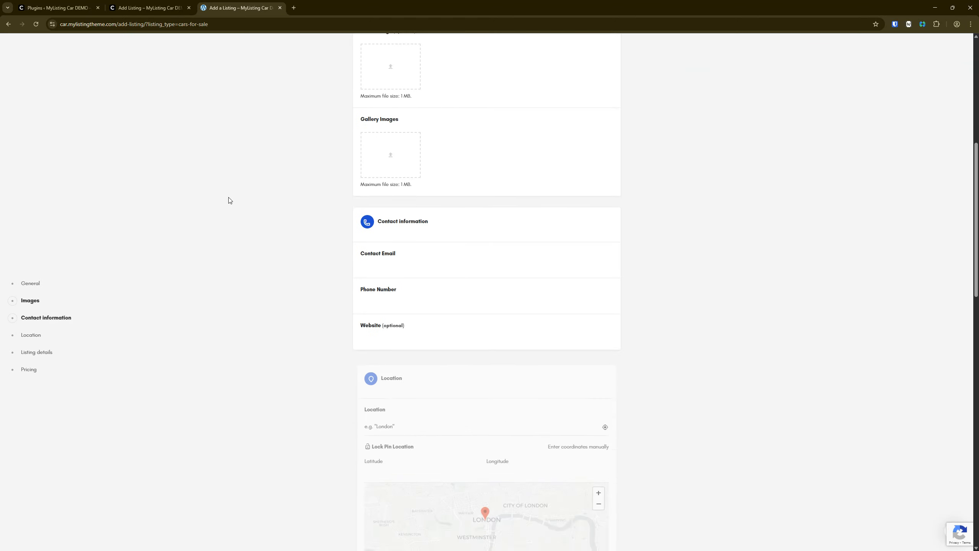
scroll(229, 199, "down", 10)
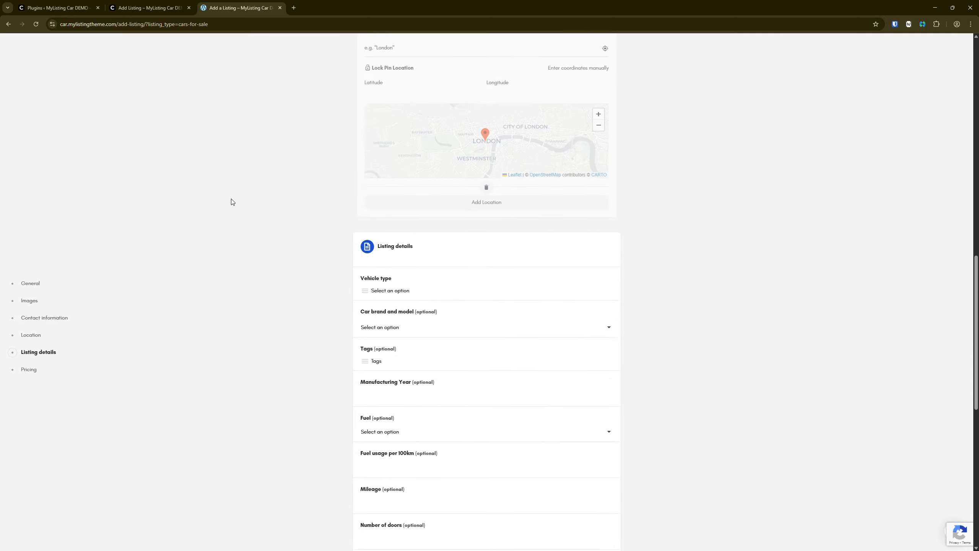
scroll(217, 207, "down", 5)
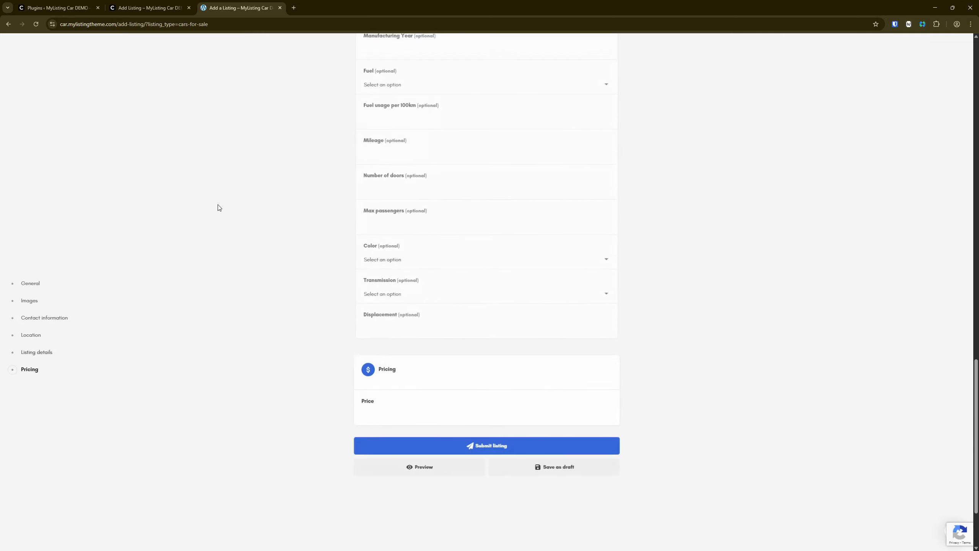
scroll(225, 199, "up", 20)
- Return to the custom form, clear the Used condition, and review it from Specifications through the Contact section and submission options
left_click(147, 8)
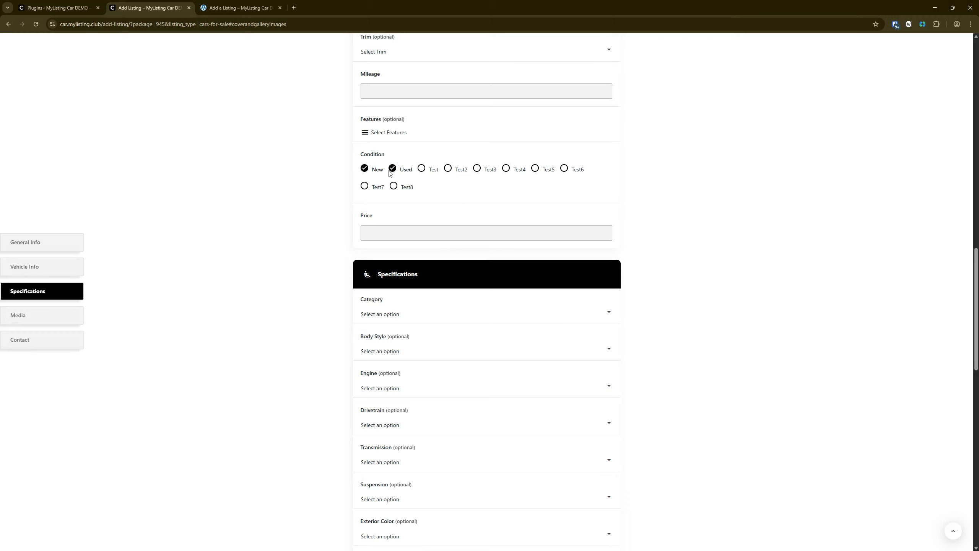
left_click(390, 173)
scroll(292, 211, "down", 1)
scroll(292, 212, "down", 1)
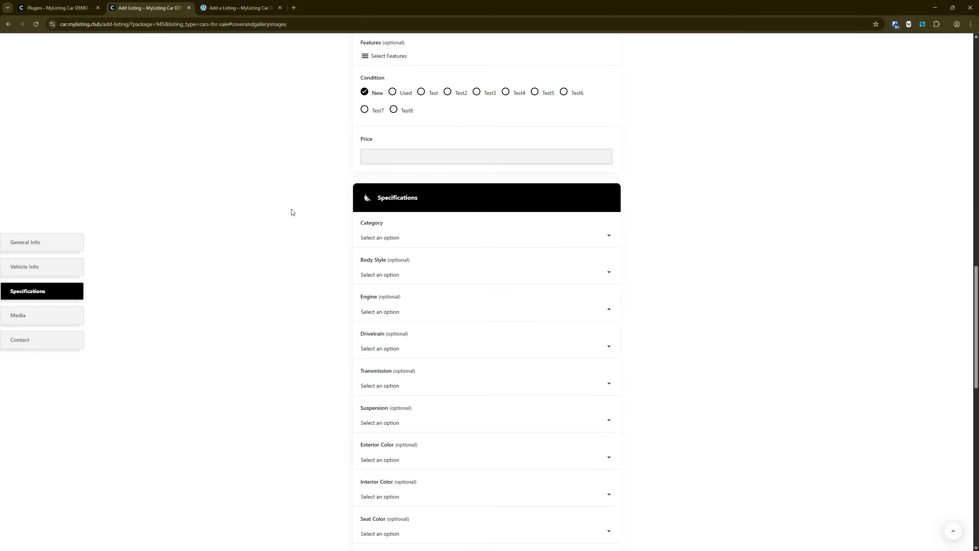
scroll(292, 211, "down", 6)
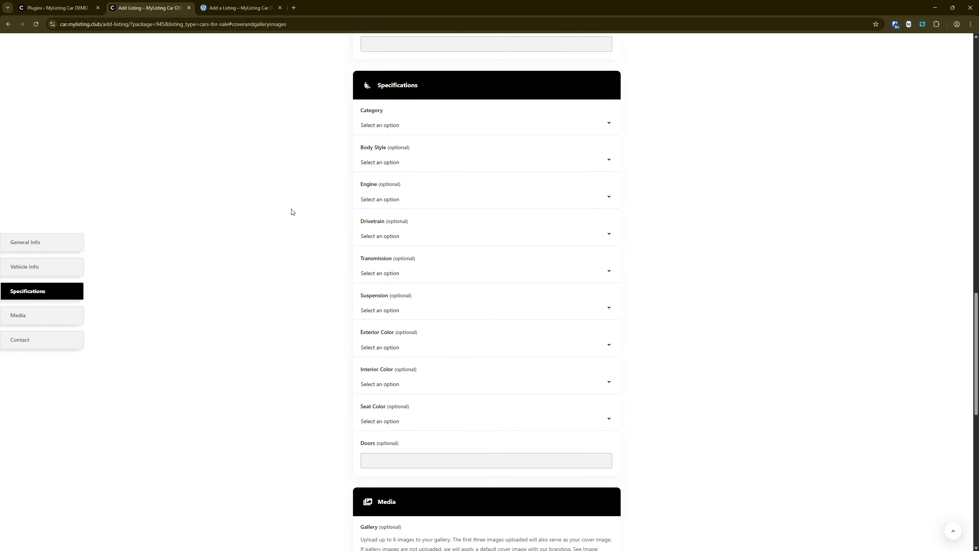
scroll(292, 212, "down", 5)
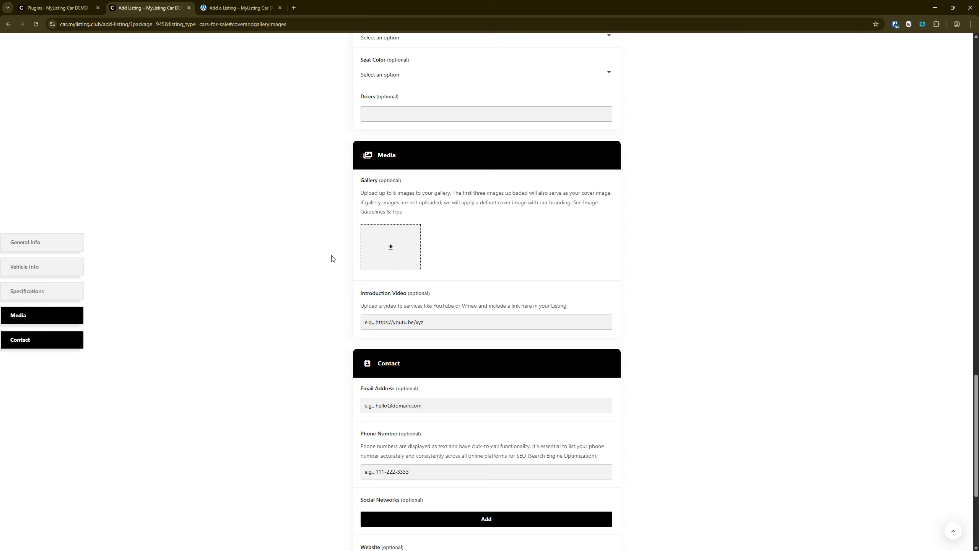
scroll(318, 266, "down", 5)
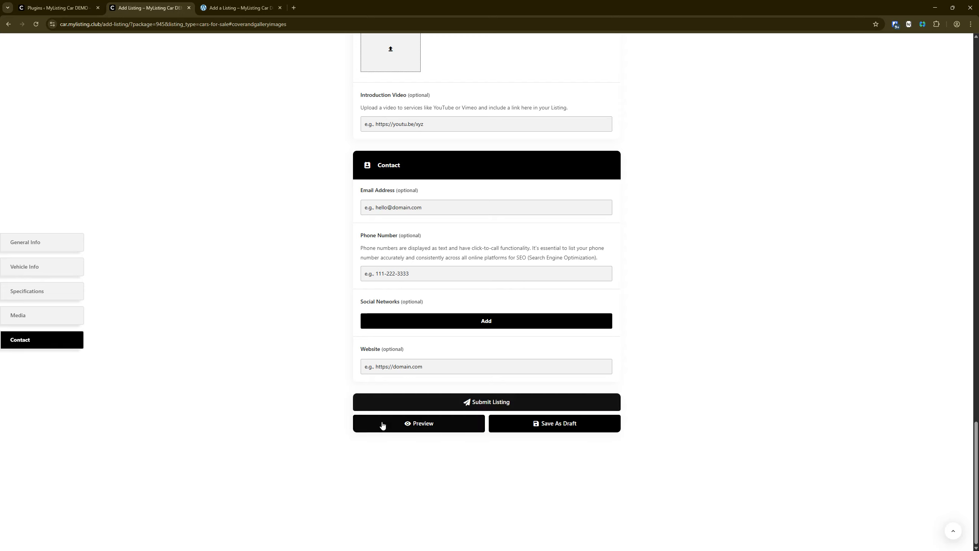
key("ctrl")
key("ctrl")
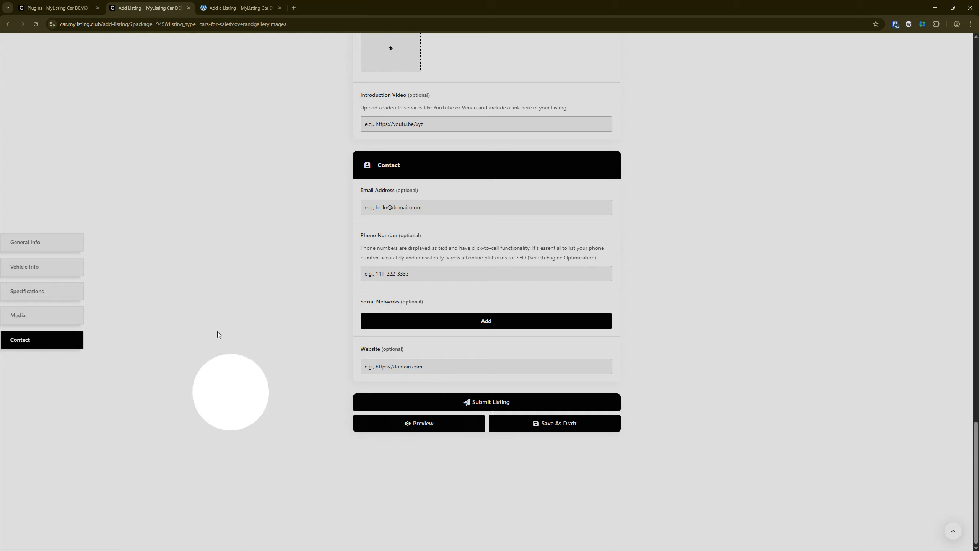
key("ctrl")
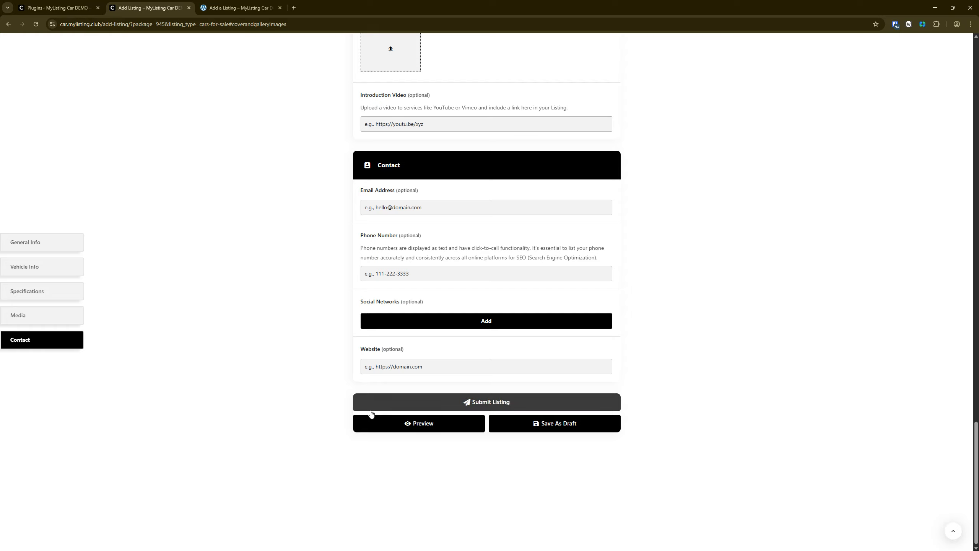
key("ctrl")
key("ctrl")
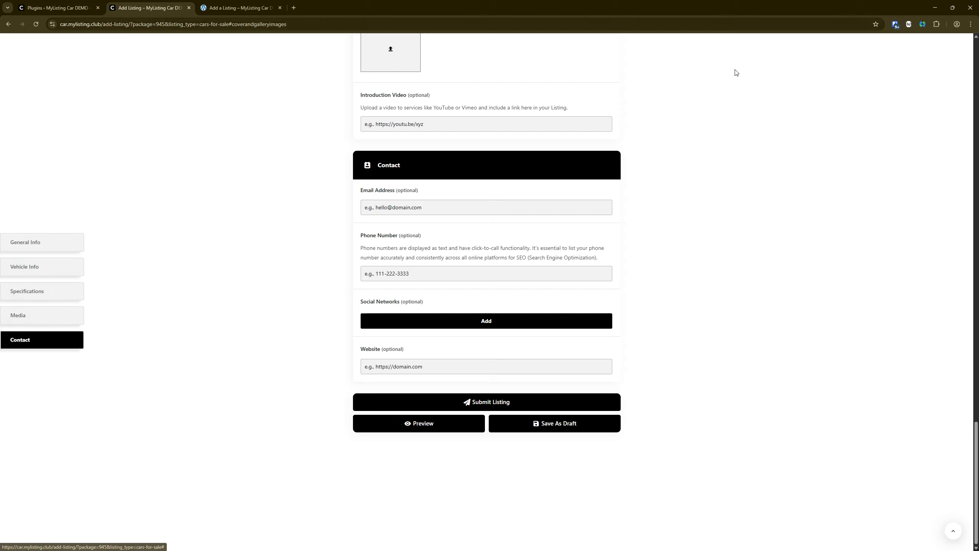
- Switch to the default demo form and examine its section navigation alongside the Images, Contact information and Location sections
scroll(260, 228, "up", 20)
left_click(252, 5)
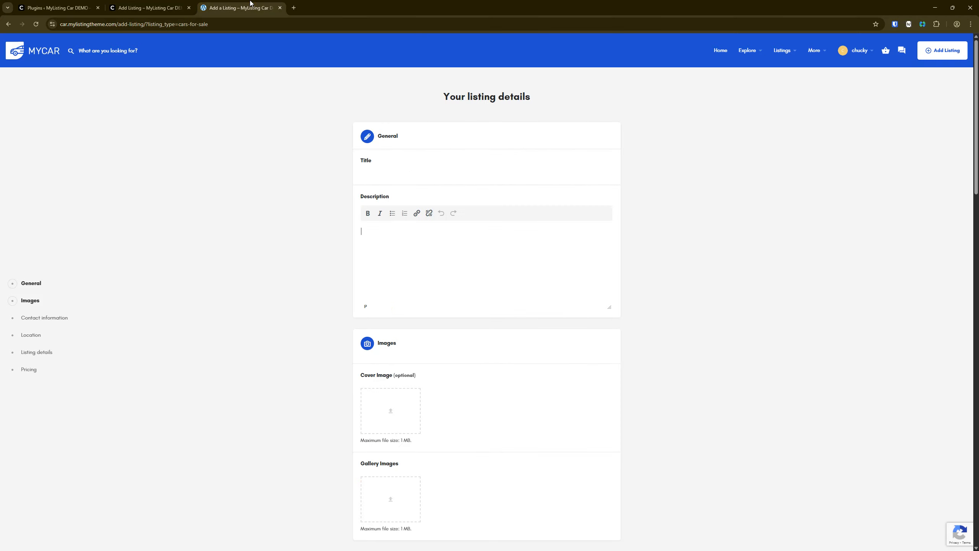
scroll(118, 338, "down", 6)
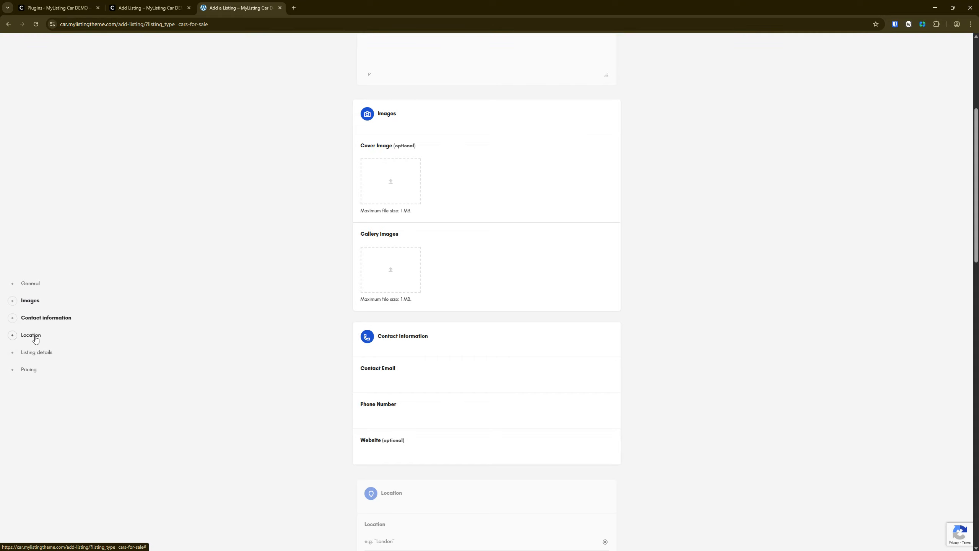
scroll(258, 314, "down", 6)
scroll(259, 300, "up", 12)
scroll(313, 282, "down", 20)
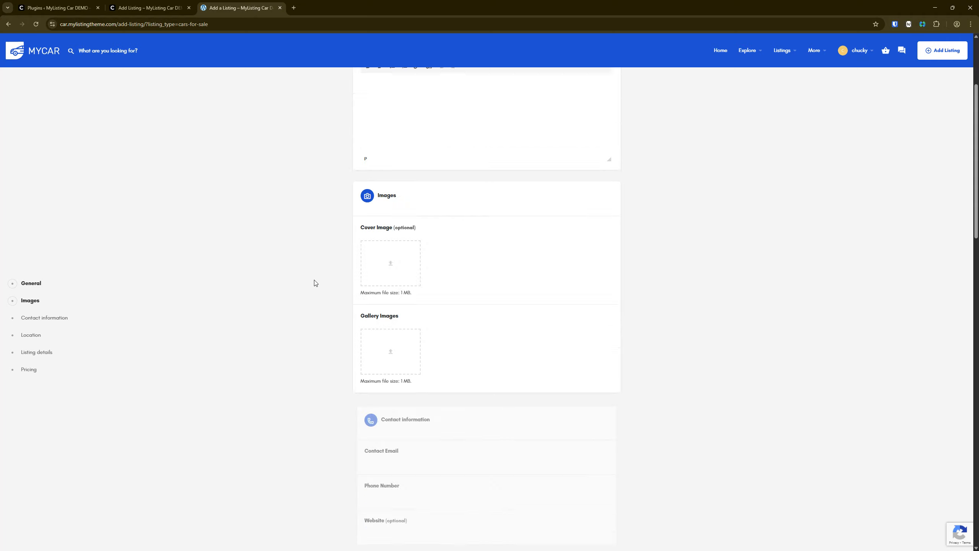
scroll(308, 266, "up", 20)
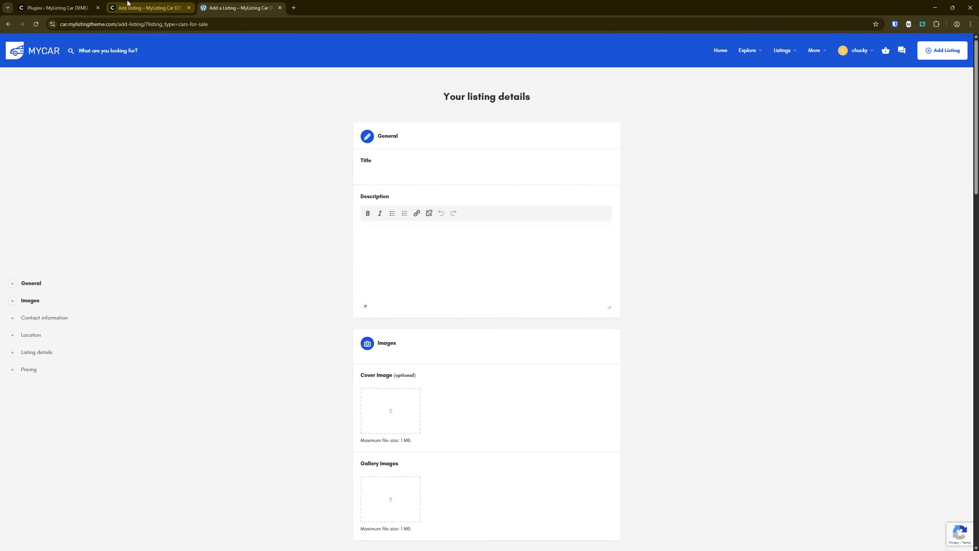
- Return to the custom site, open its Support page and review the questions through Listing Features
left_click(154, 8)
scroll(194, 200, "up", 15)
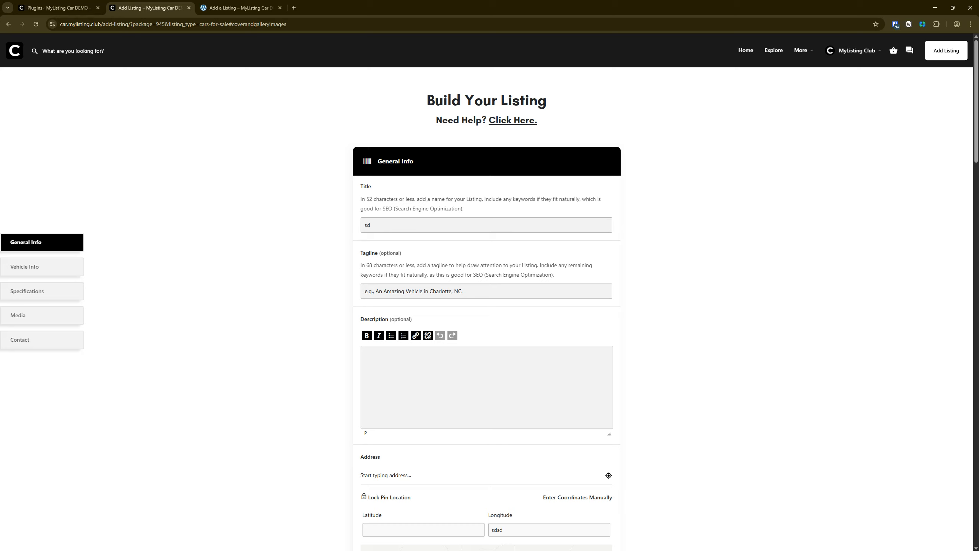
mouse_move(801, 51)
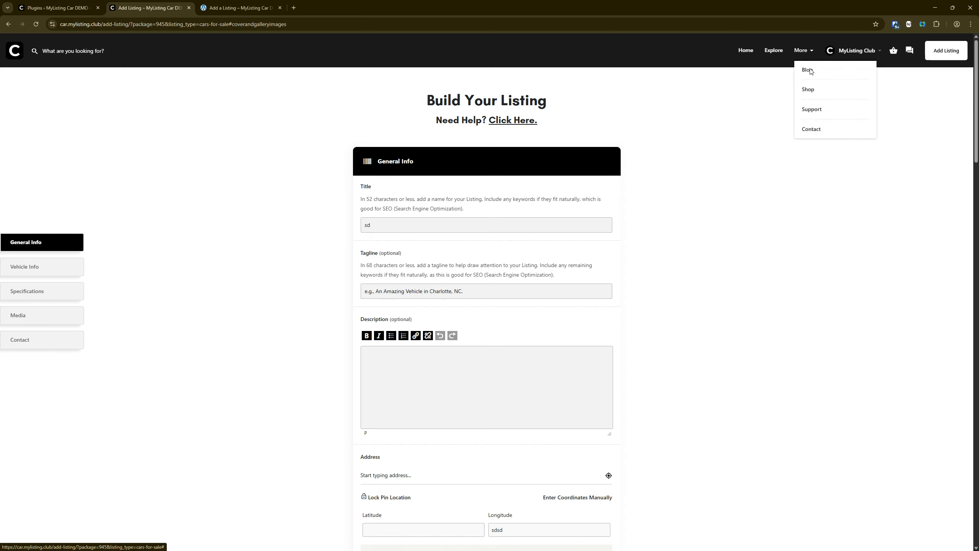
left_click(812, 109)
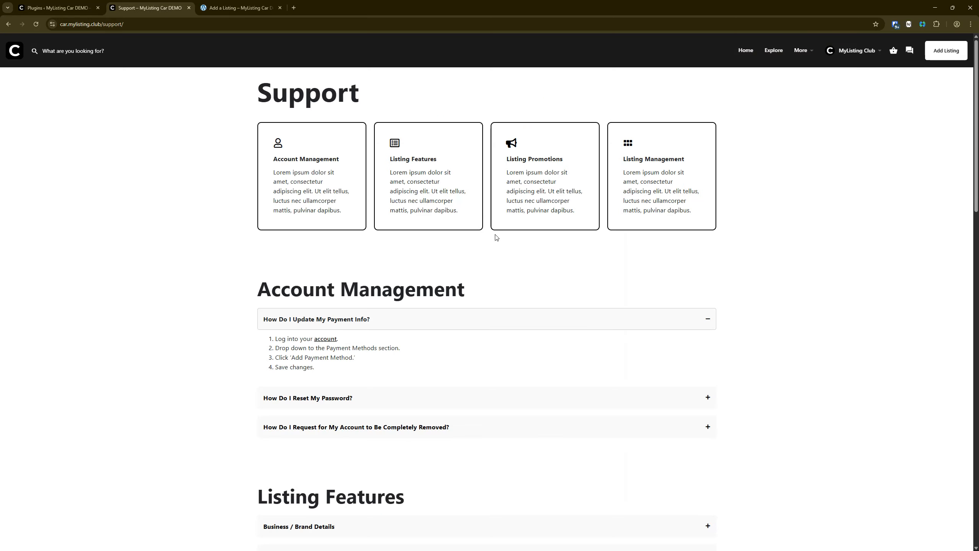
scroll(383, 268, "down", 7)
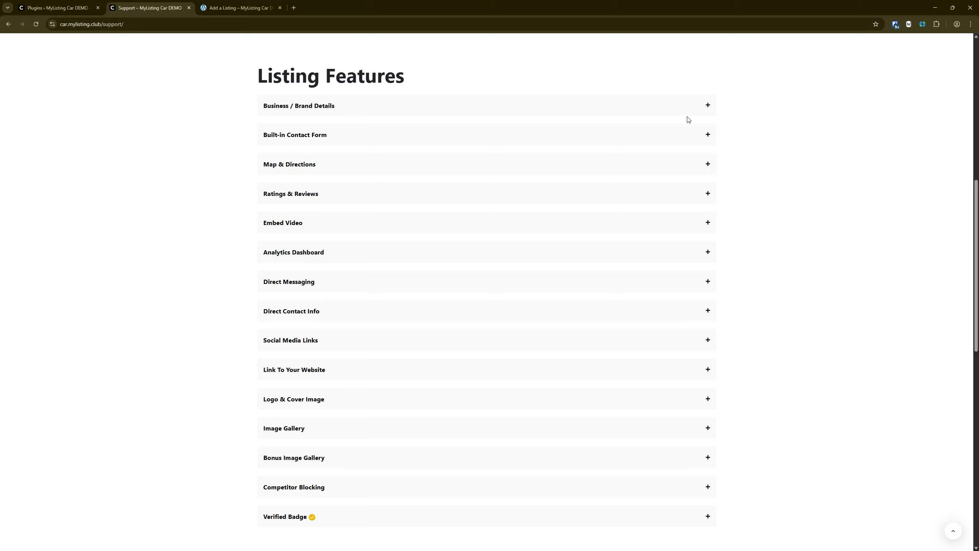
- Update WooCommerce to version 9.8.3 in the WordPress admin and review the installed plugins list
left_click(58, 7)
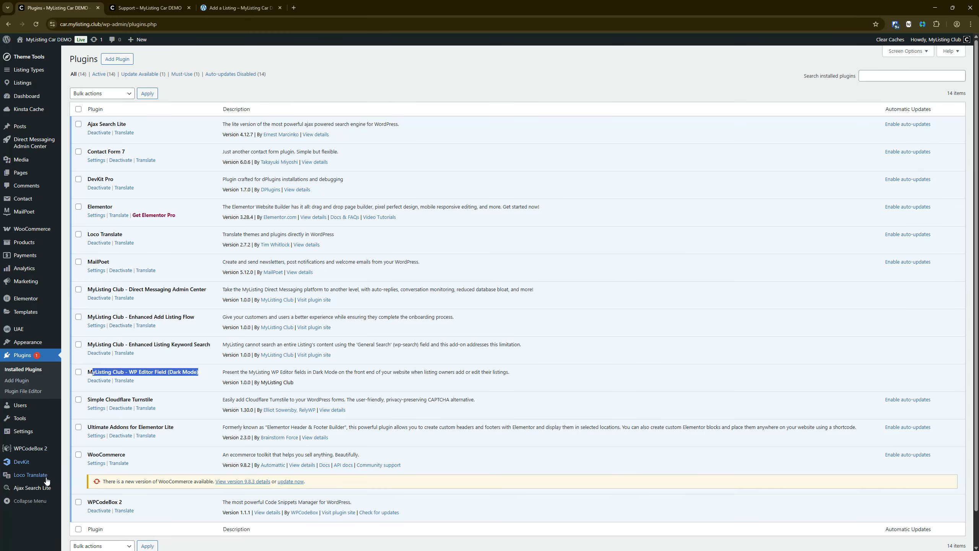
scroll(297, 420, "down", 2)
left_click(339, 483)
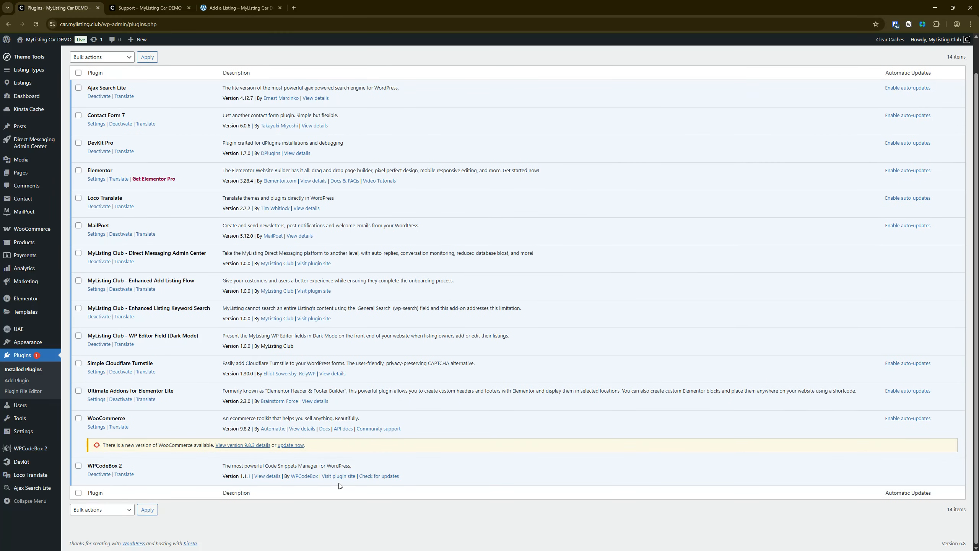
left_click(295, 444)
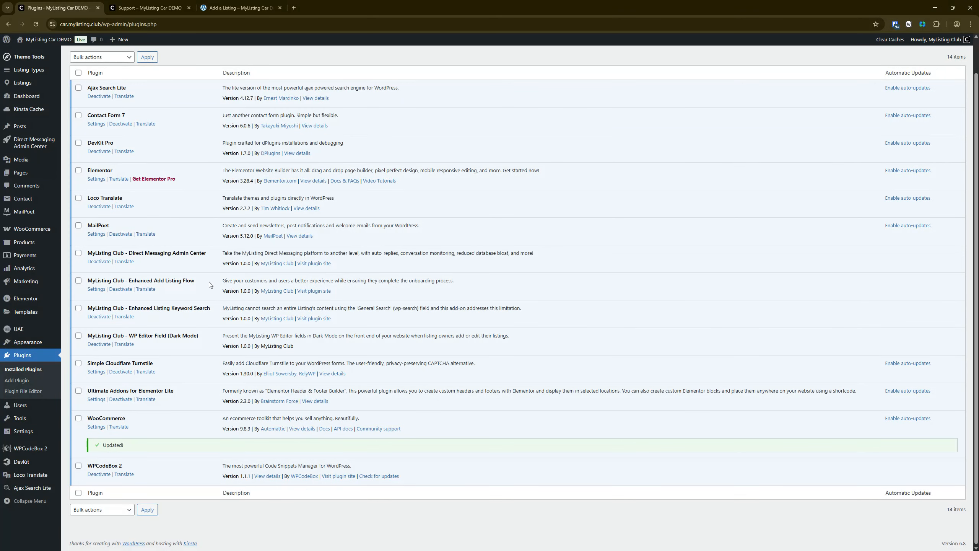
scroll(203, 315, "up", 1)
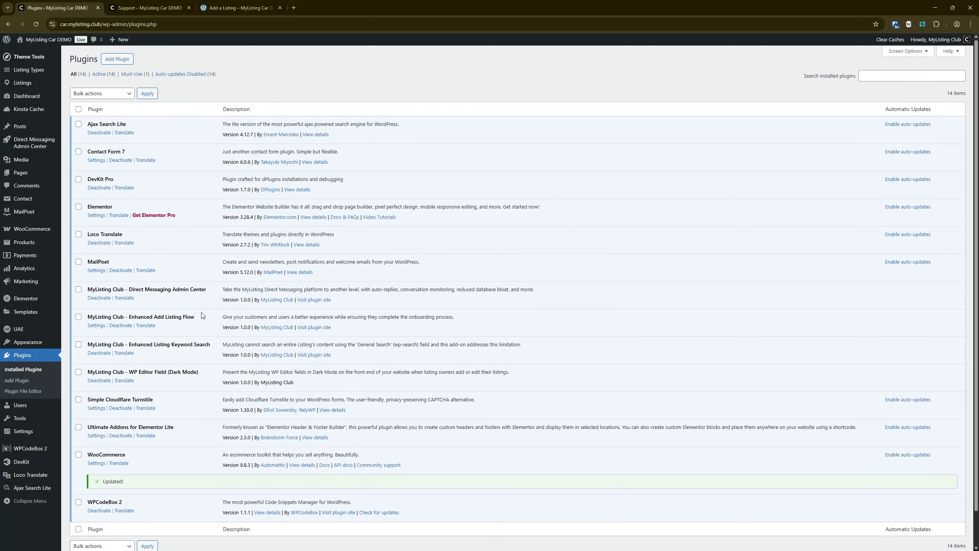
scroll(202, 315, "down", 1)
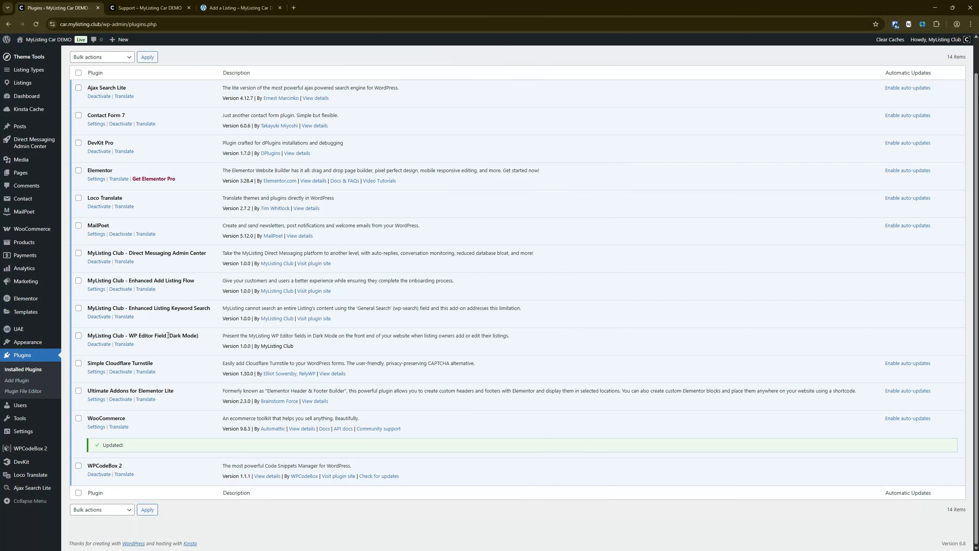
scroll(168, 335, "up", 1)
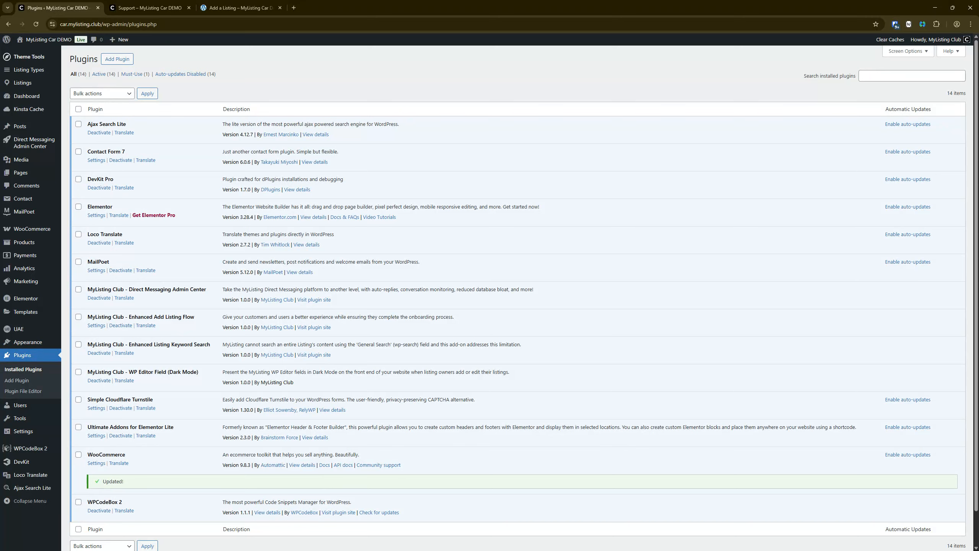
- Return to the custom site, open Post 3 from the Blog page and look through the article's layout
left_click(146, 8)
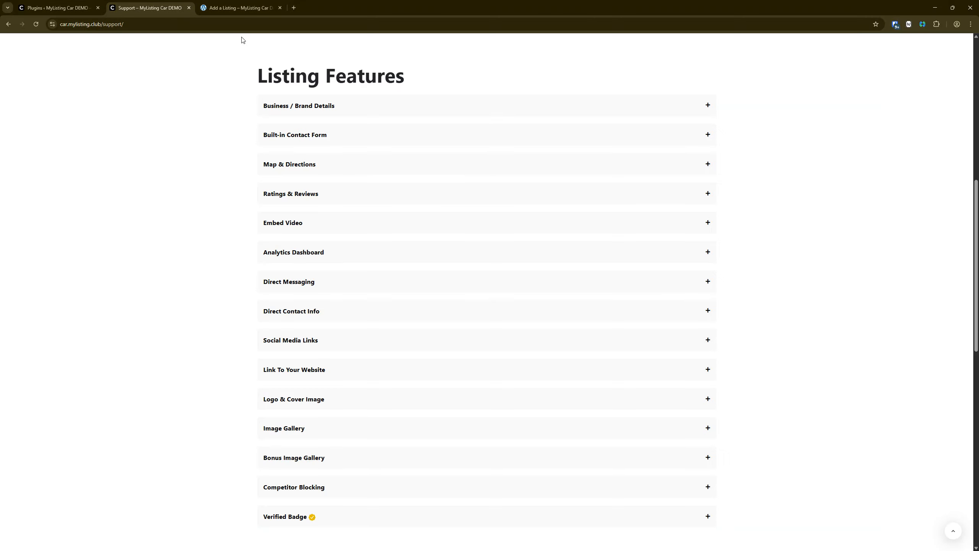
scroll(737, 127, "up", 8)
scroll(737, 127, "up", 2)
mouse_move(801, 50)
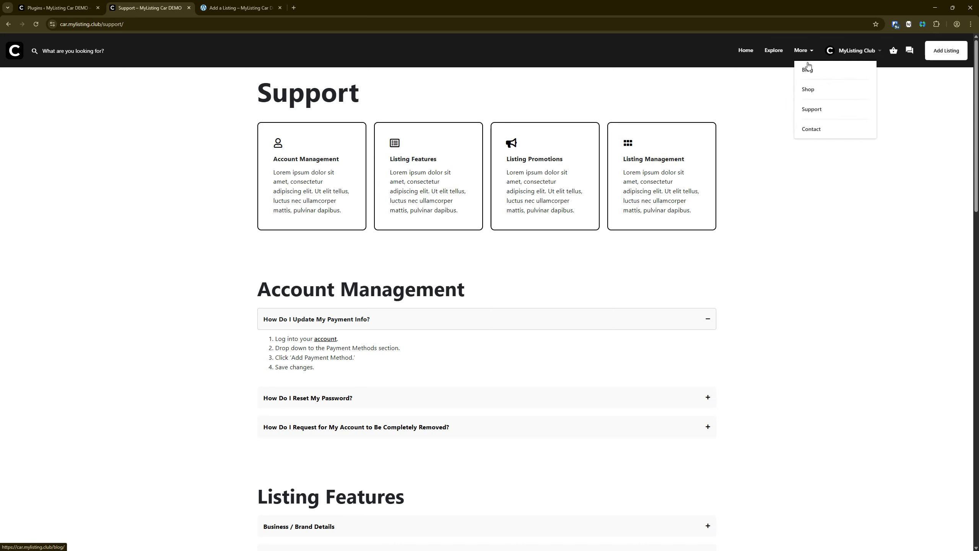
left_click(809, 72)
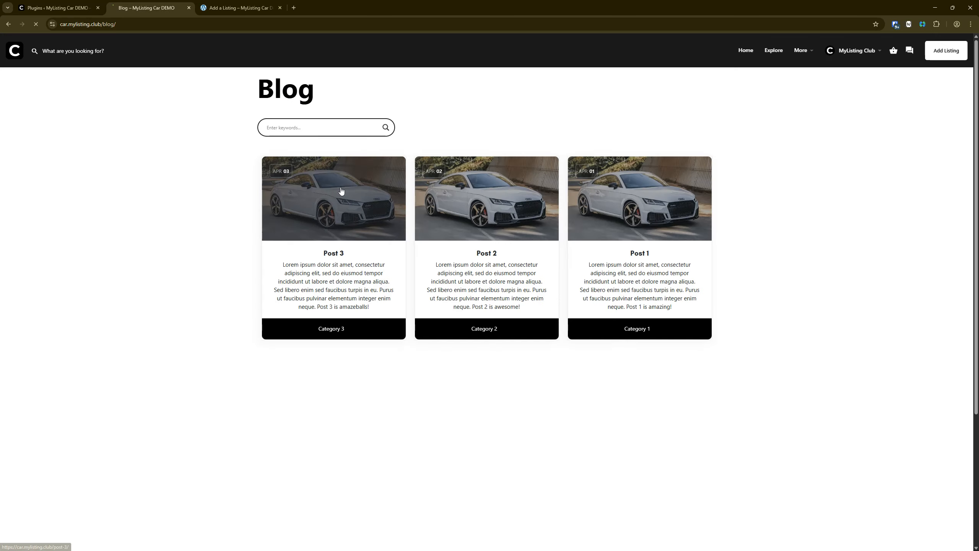
left_click(341, 190)
scroll(125, 278, "down", 10)
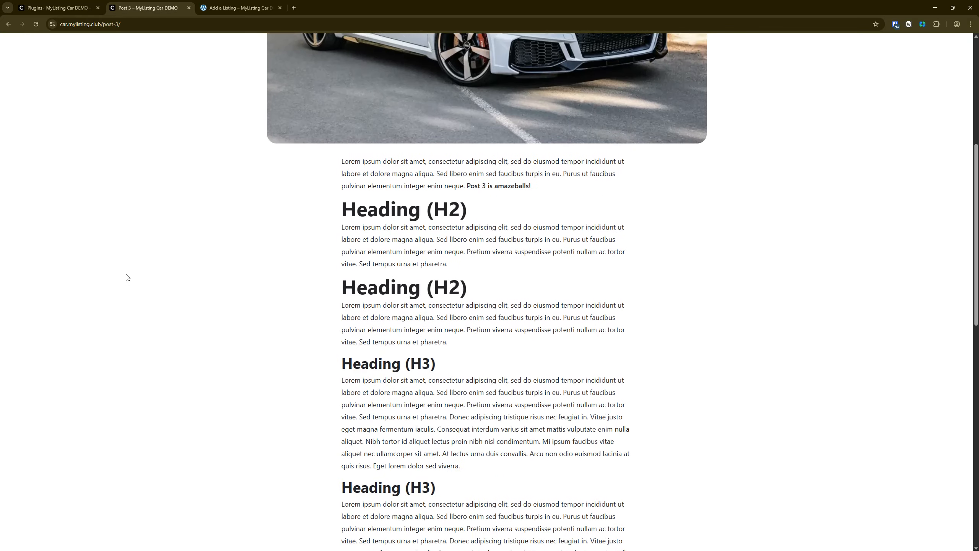
scroll(127, 276, "down", 5)
scroll(129, 275, "up", 15)
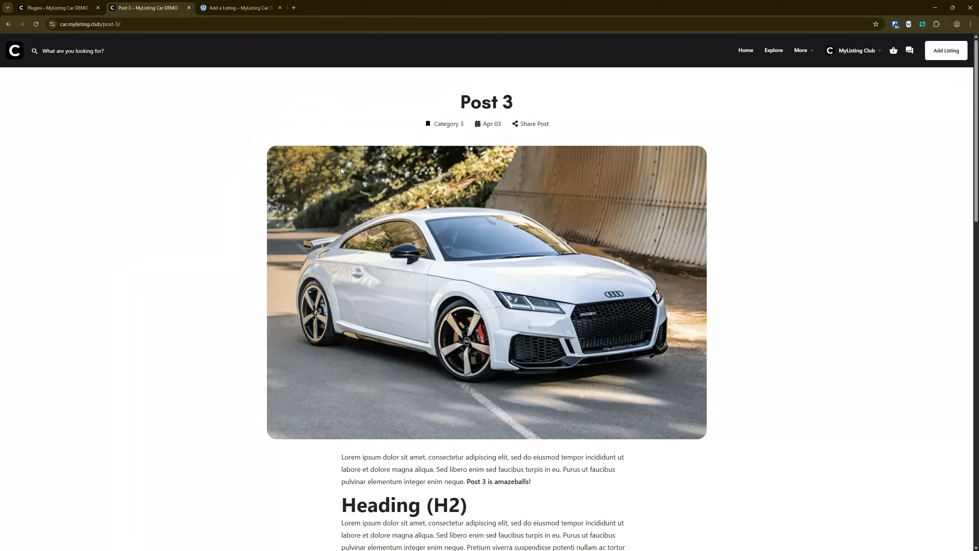
- Show the Explore page of the custom site and open the listing type selection for adding a listing
left_click(773, 50)
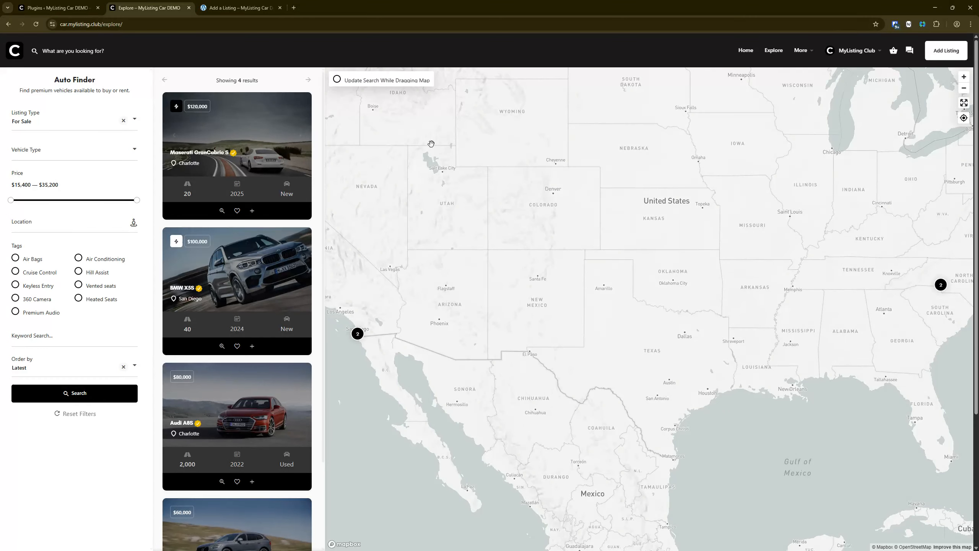
left_click(945, 57)
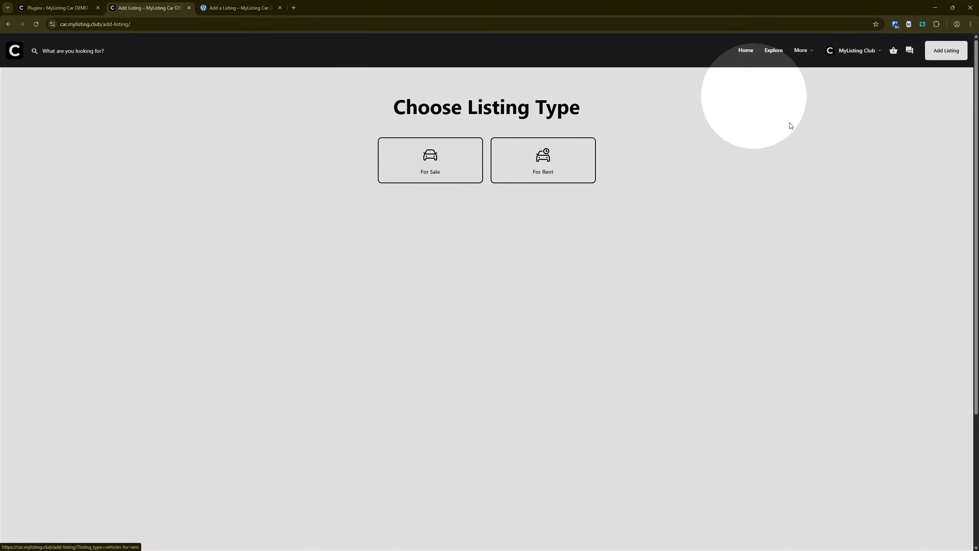
- Start a For Sale listing with the available Package 3 and look through the Build Your Listing form's sections
left_click(447, 158)
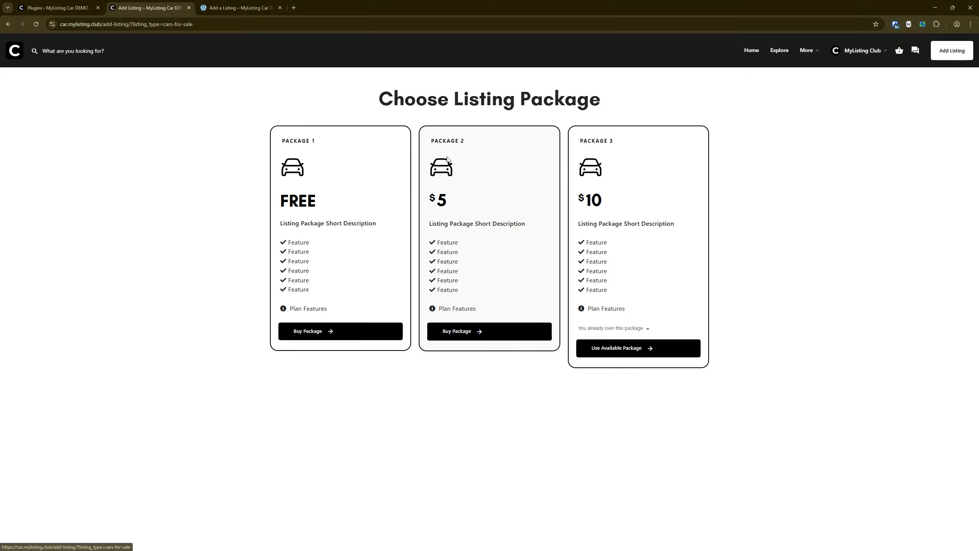
left_click(614, 351)
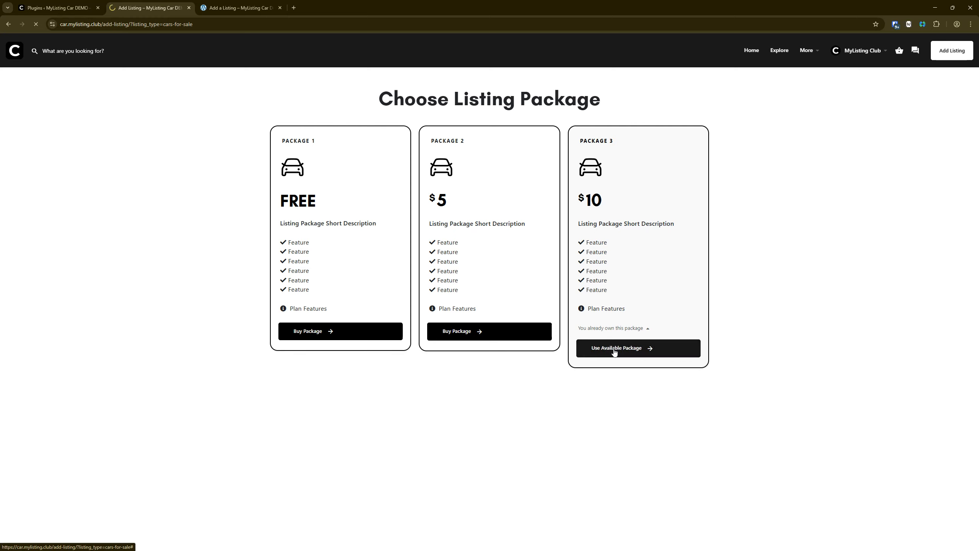
scroll(325, 343, "down", 15)
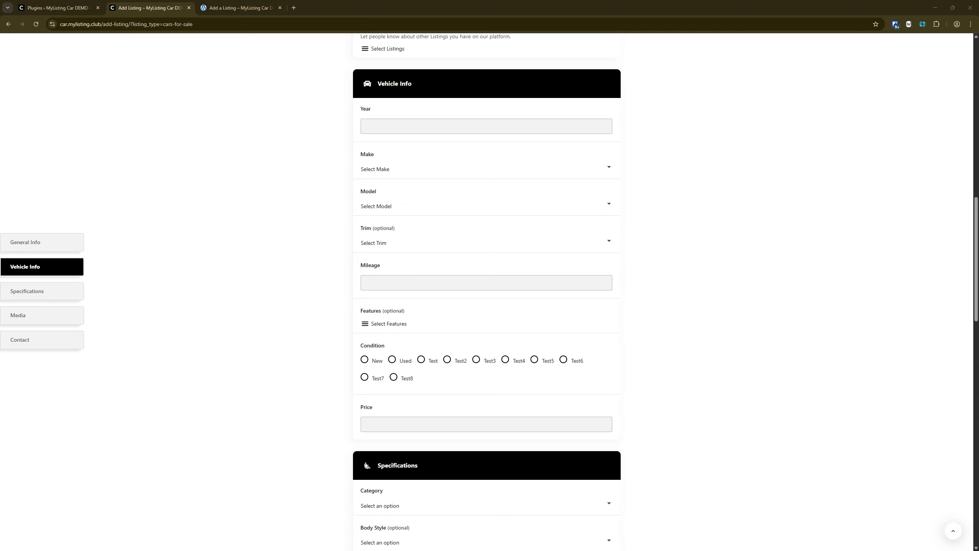
scroll(737, 175, "up", 15)
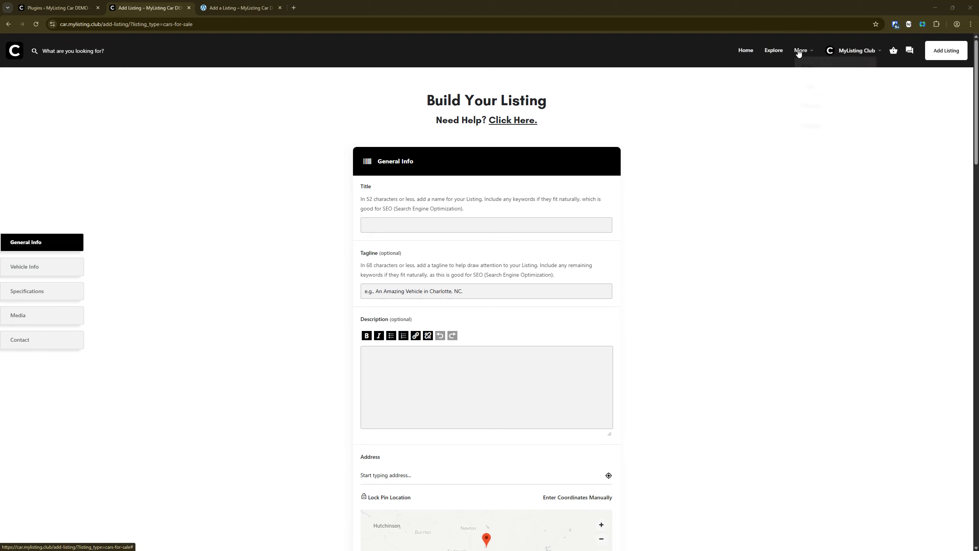
- Return to the custom site's home page and open the Maserati GranCabrio S listing from Vehicles for Sale
left_click(776, 52)
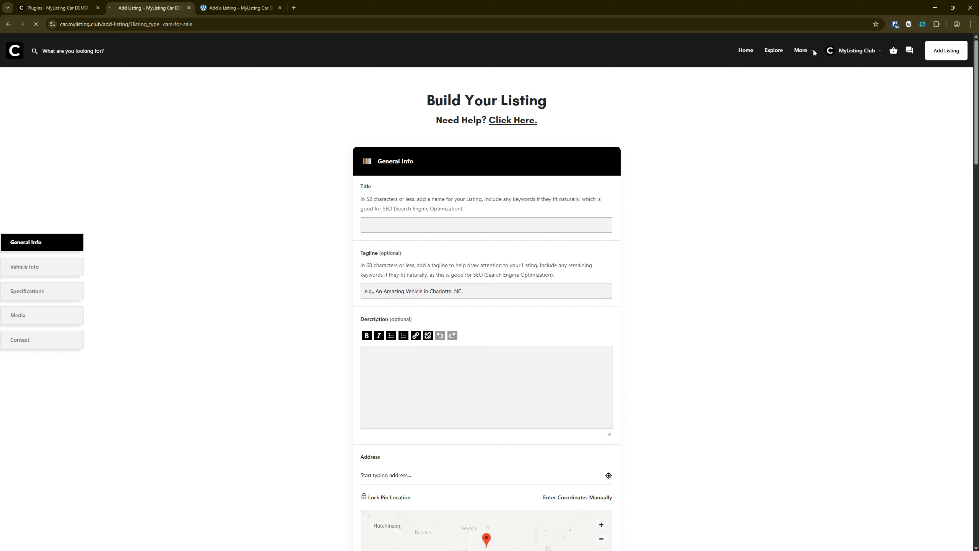
mouse_move(803, 54)
left_click(16, 51)
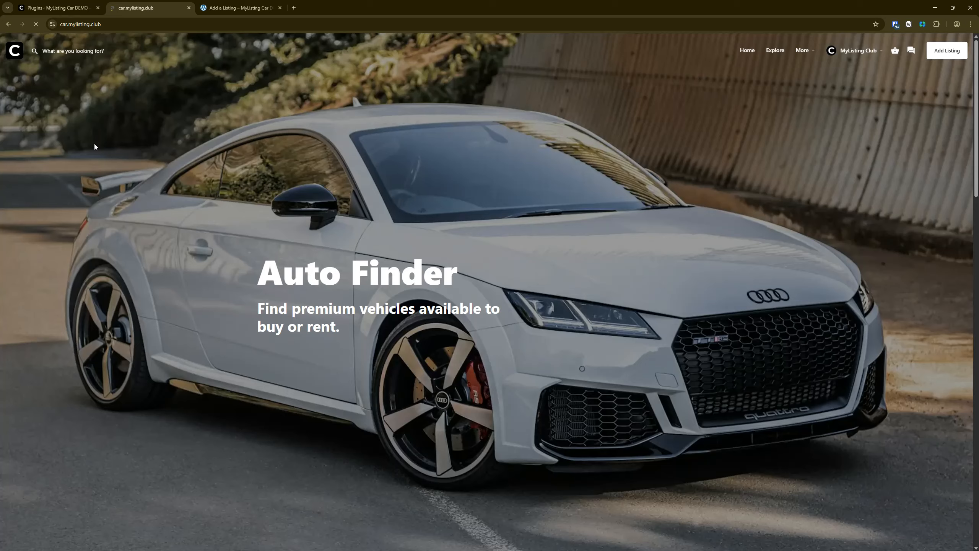
scroll(435, 346, "down", 15)
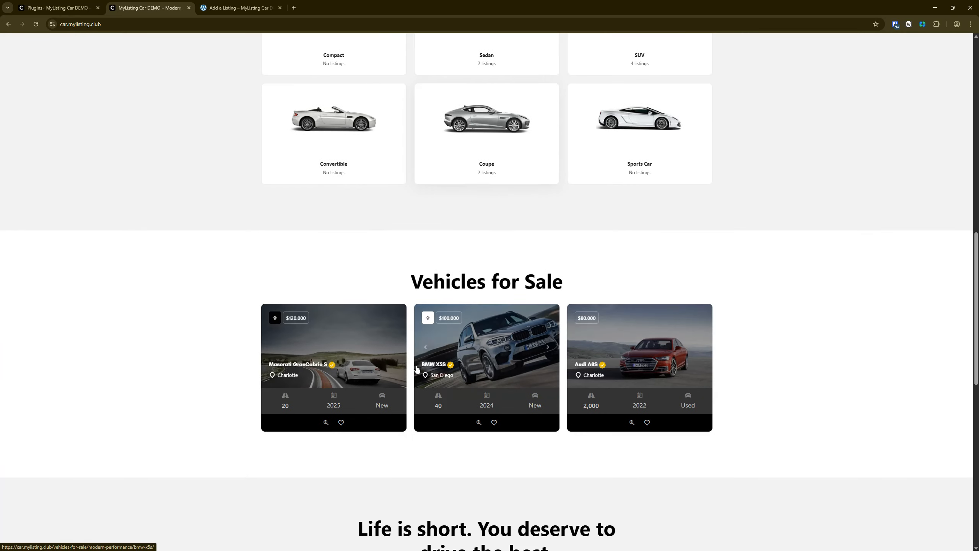
left_click(350, 341)
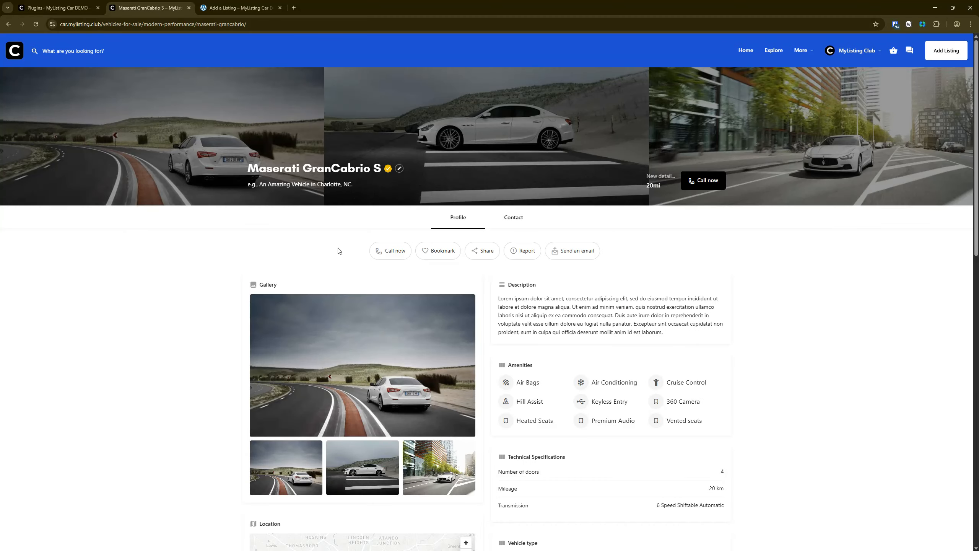